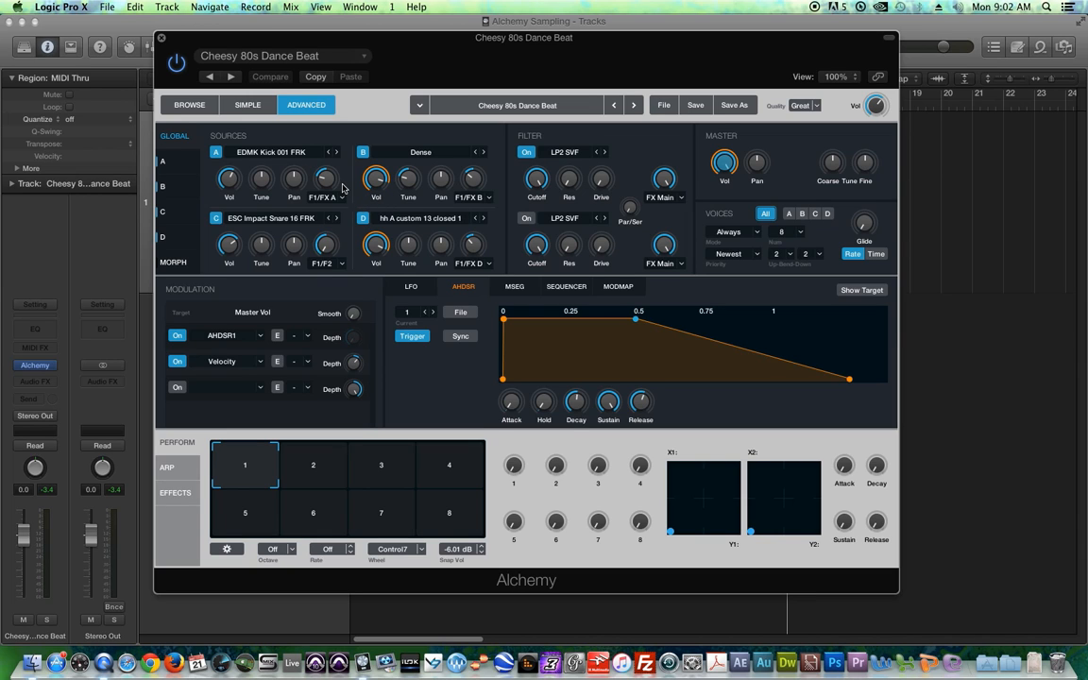
- Search the Alchemy preset library for "war drums" and load the War Drums preset
left_click(179, 106)
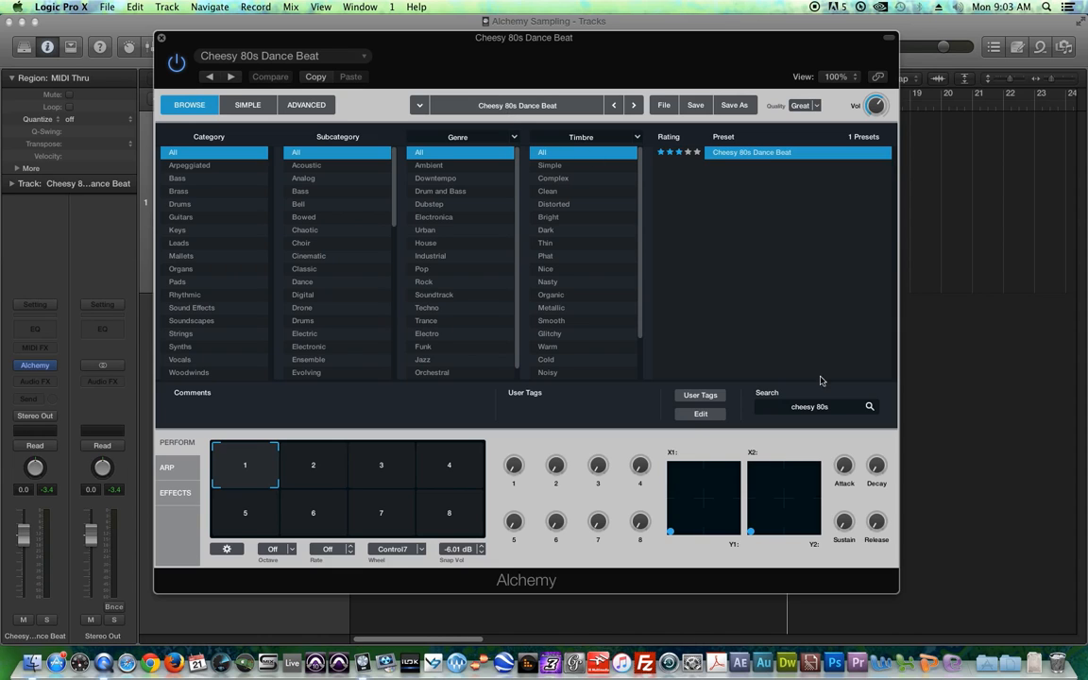
left_click(821, 407)
type("war drums")
key("Return")
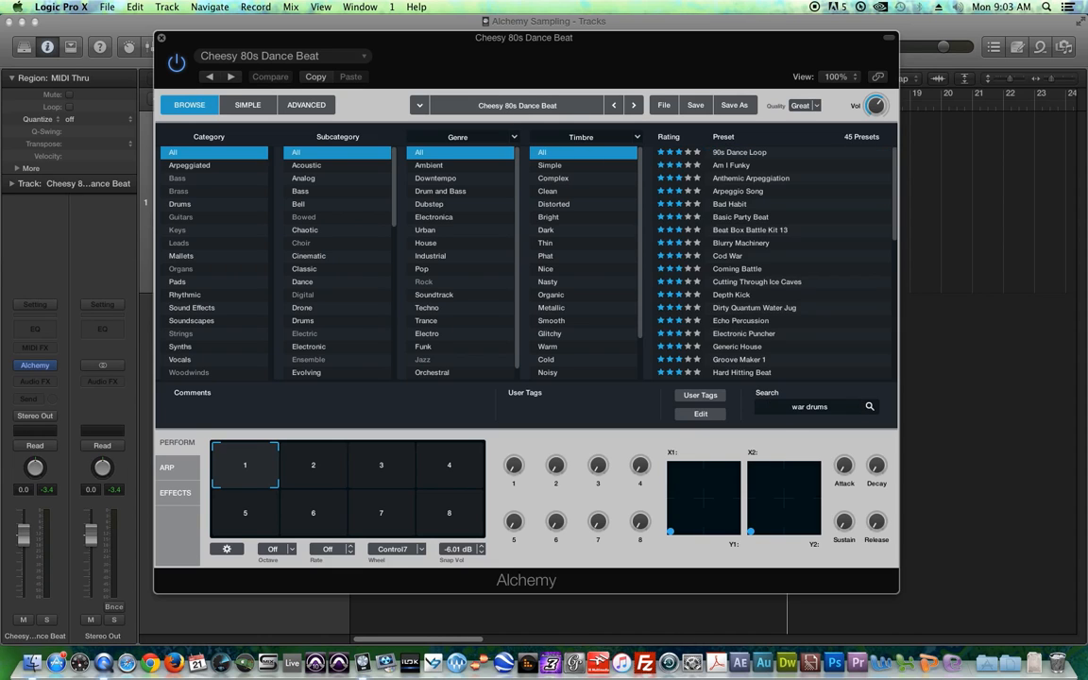
scroll(782, 323, "down", 10)
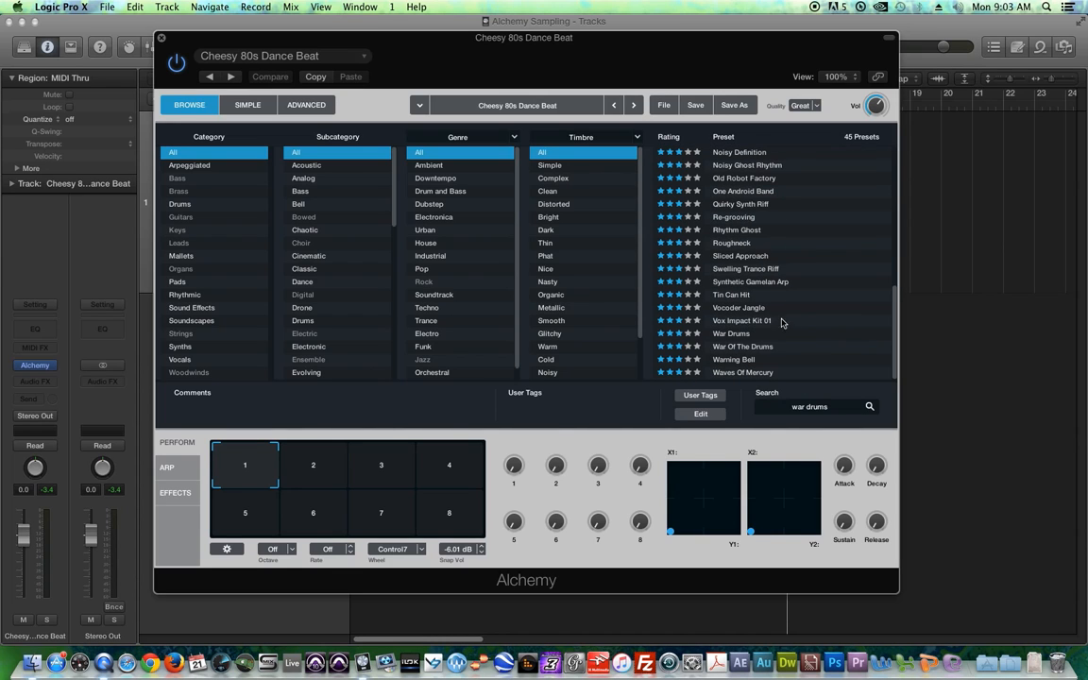
left_click(733, 334)
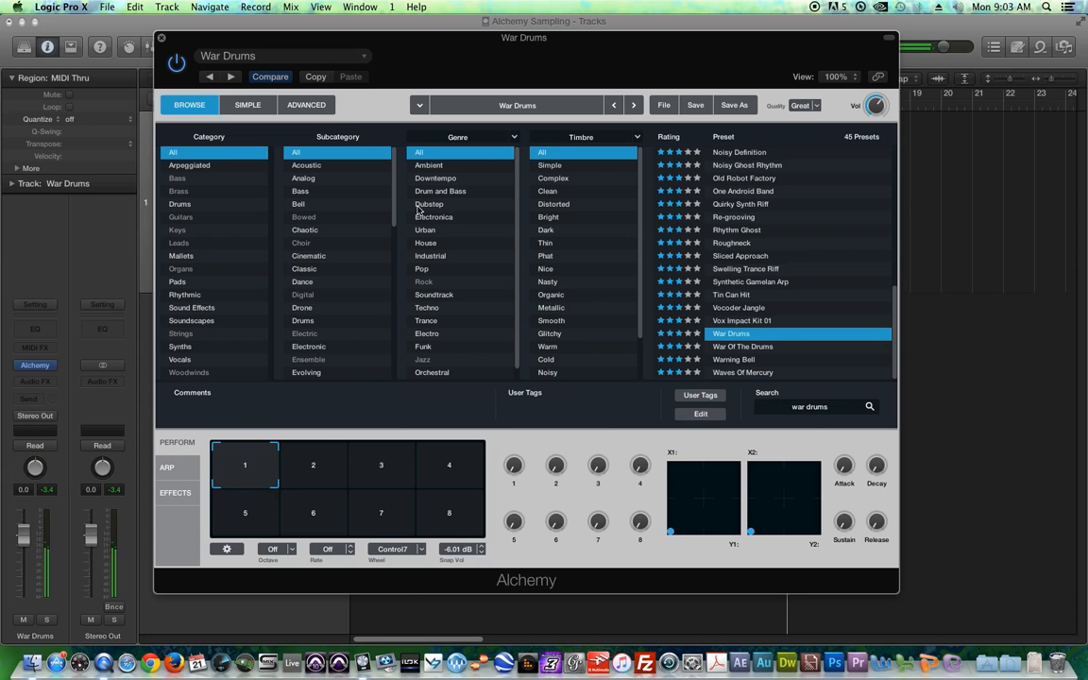
- Move the plug-in window clear of the transport display and set the project tempo to 160
left_click_drag(480, 38, 468, 105)
left_click_drag(546, 114, 571, 88)
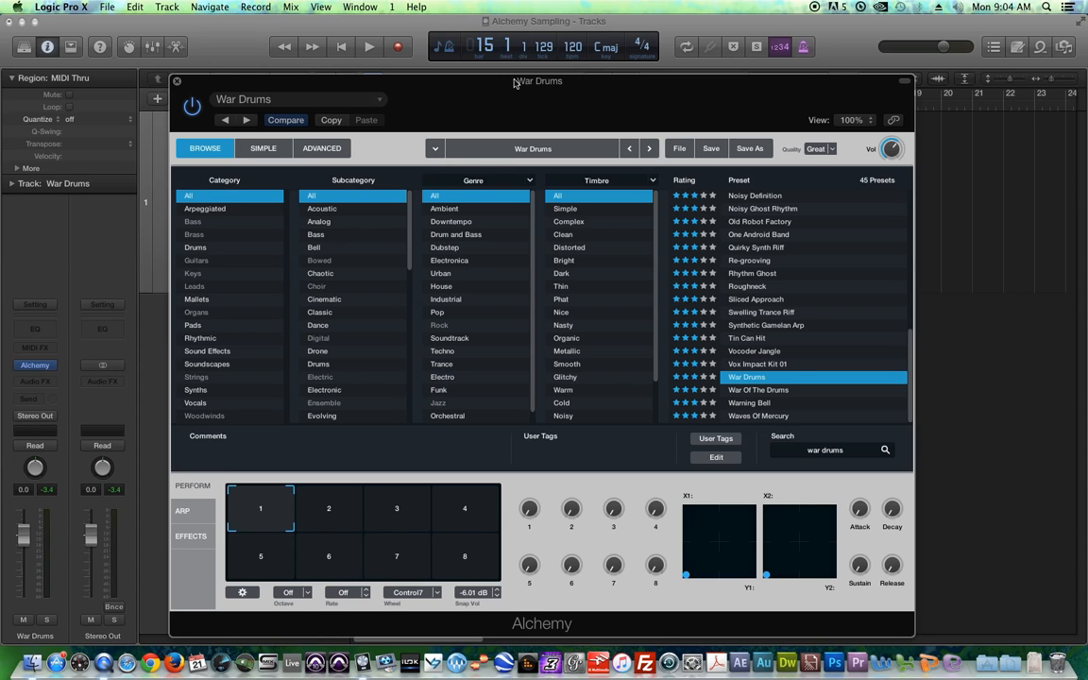
left_click_drag(496, 90, 404, 57)
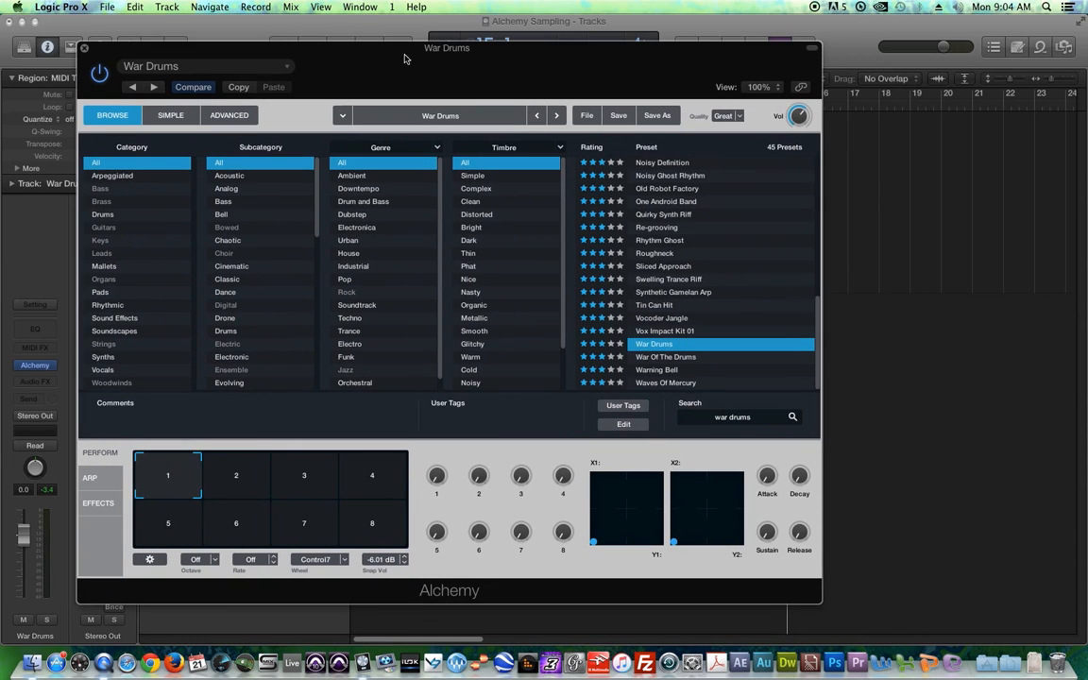
left_click_drag(536, 52, 571, 88)
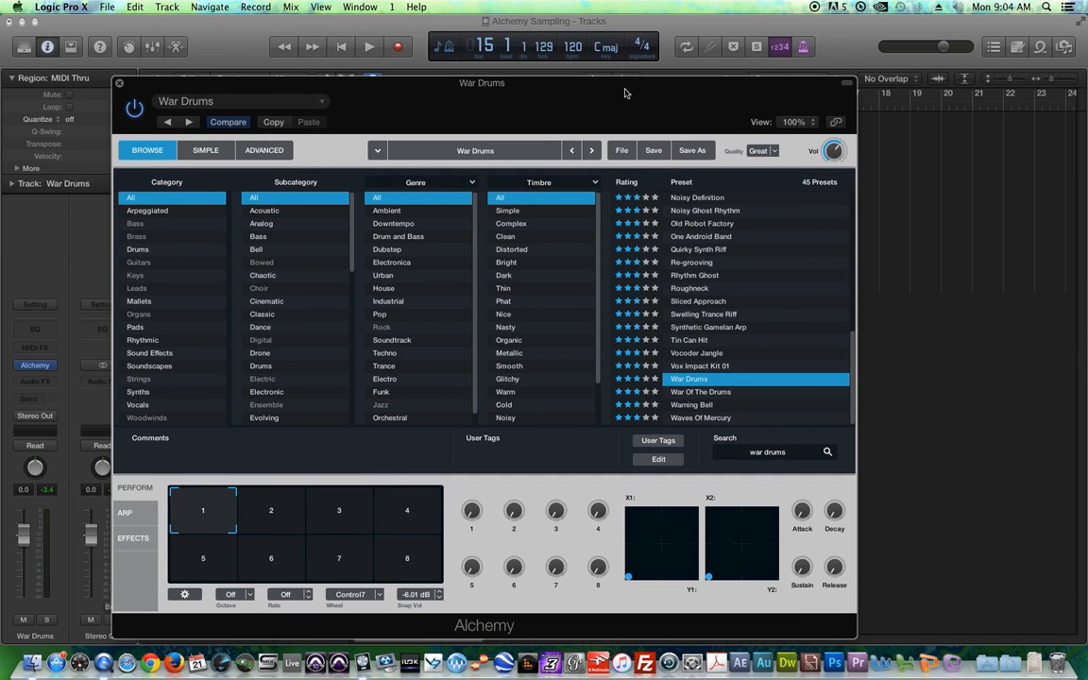
double_click(569, 49)
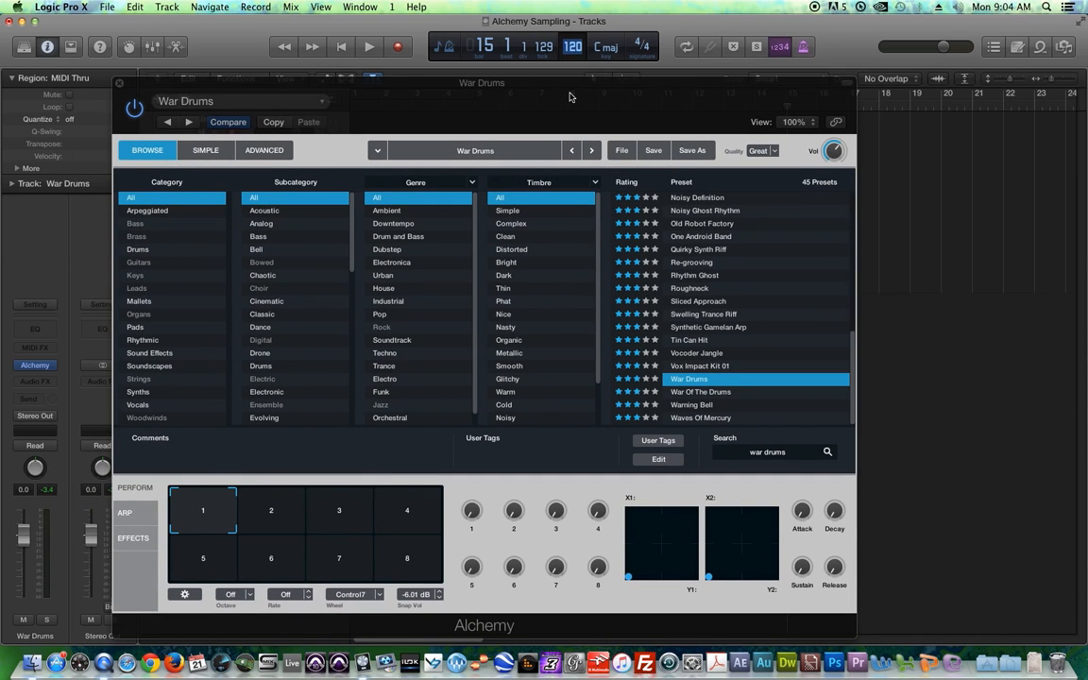
type("160")
key("Return")
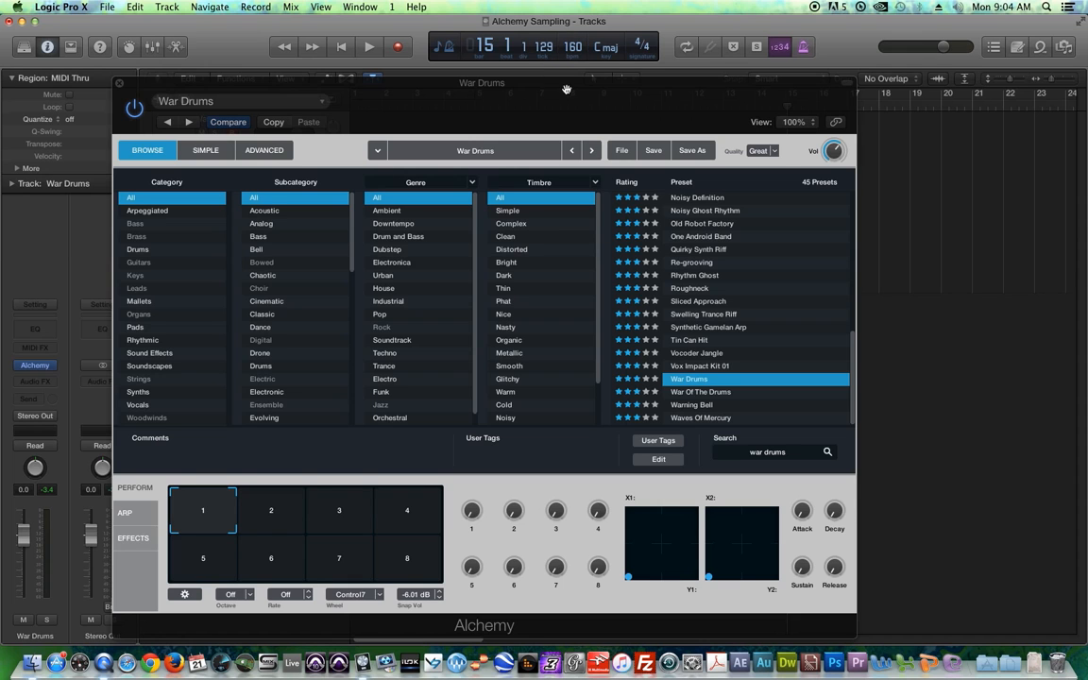
left_click_drag(536, 84, 553, 42)
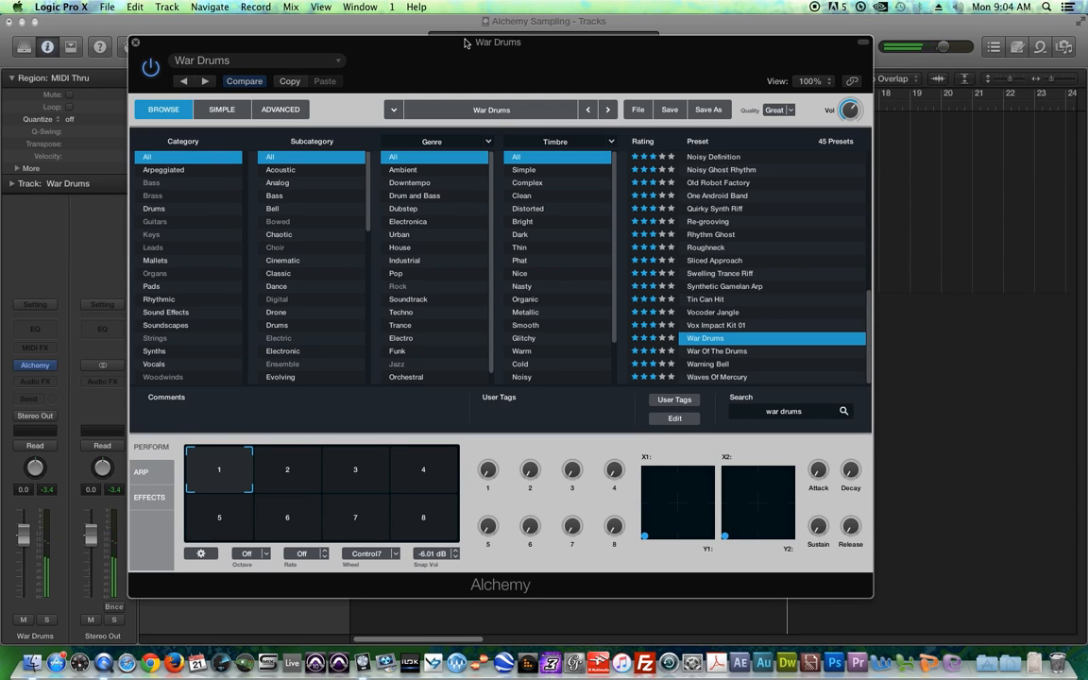
- Clear the War Drums preset and show the global source settings in the advanced view
left_click_drag(464, 43, 458, 63)
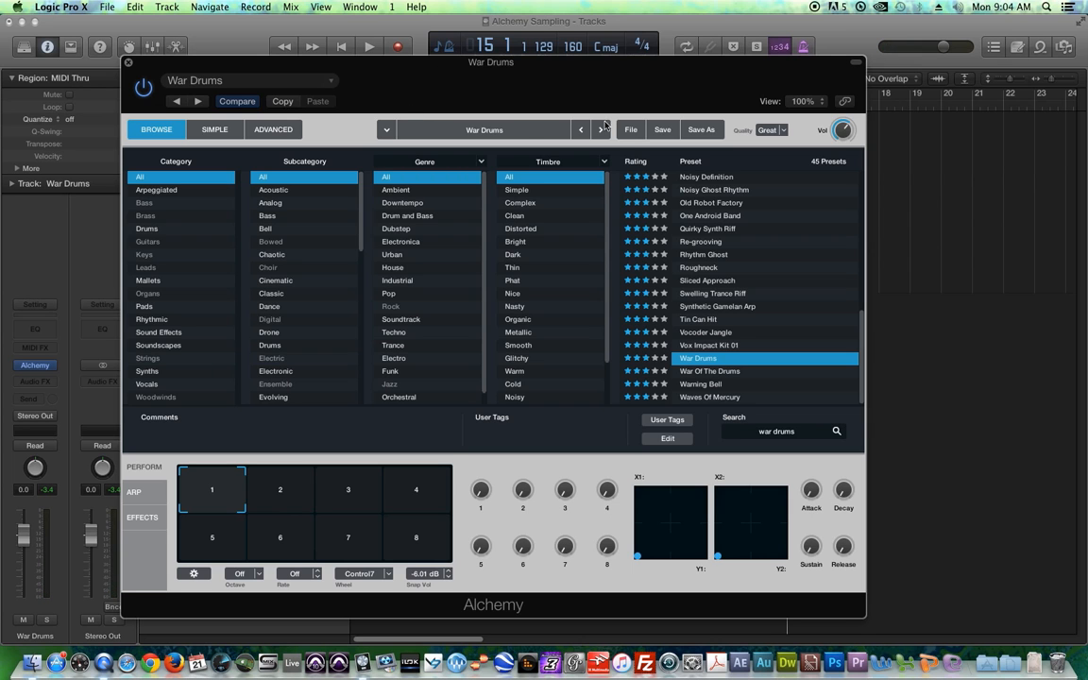
left_click_drag(616, 89, 619, 61)
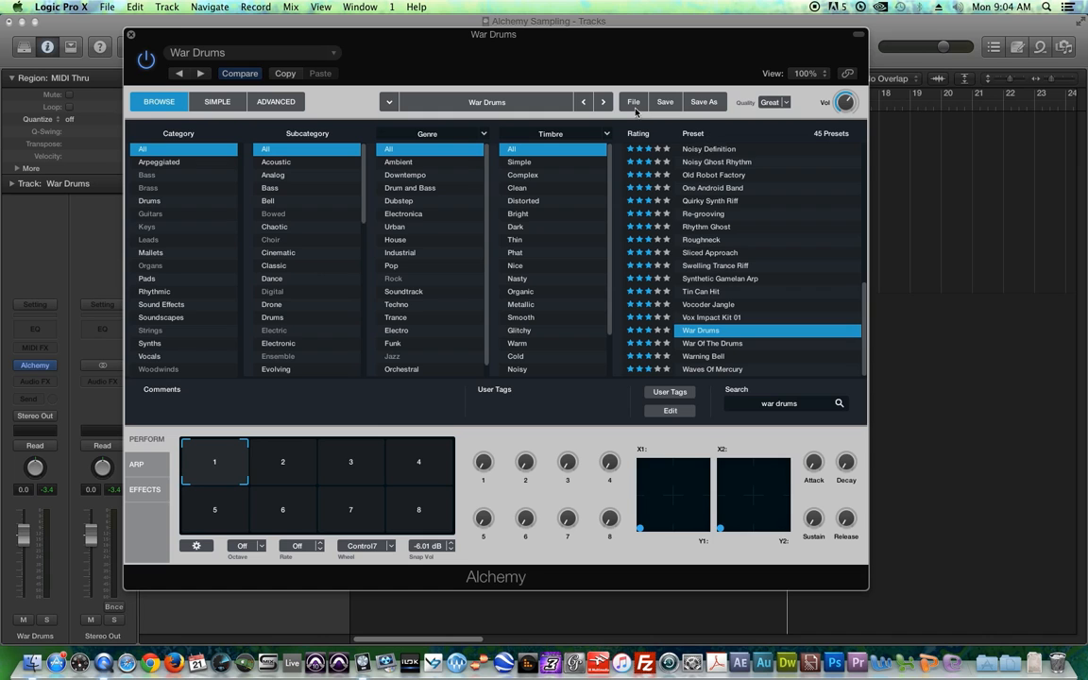
left_click(633, 102)
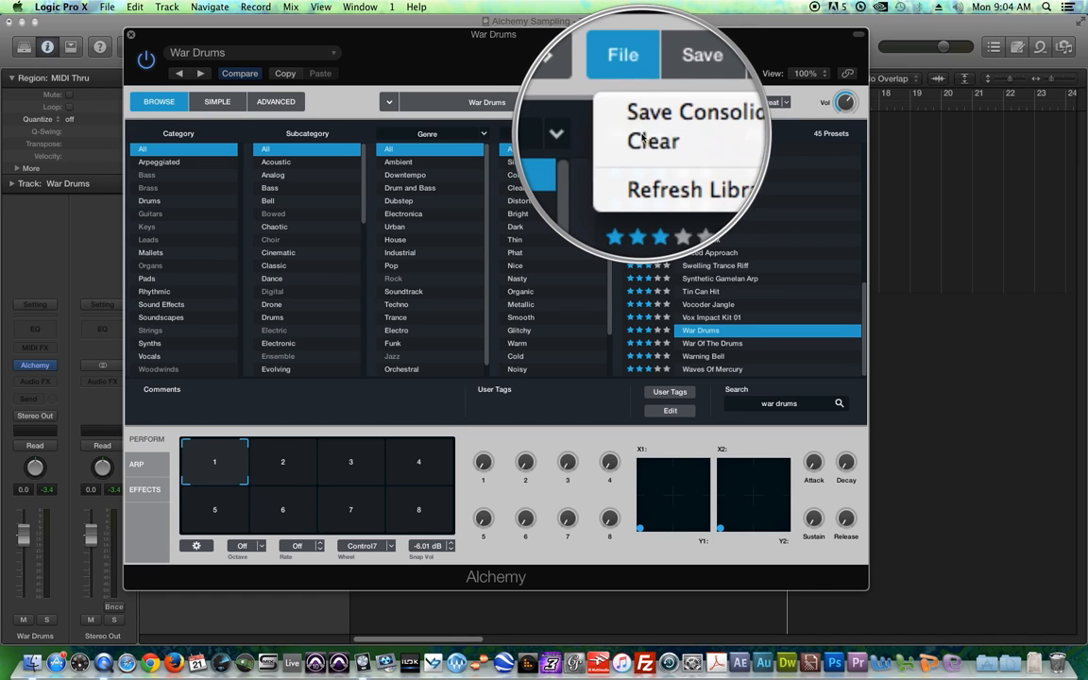
left_click(642, 131)
left_click(274, 101)
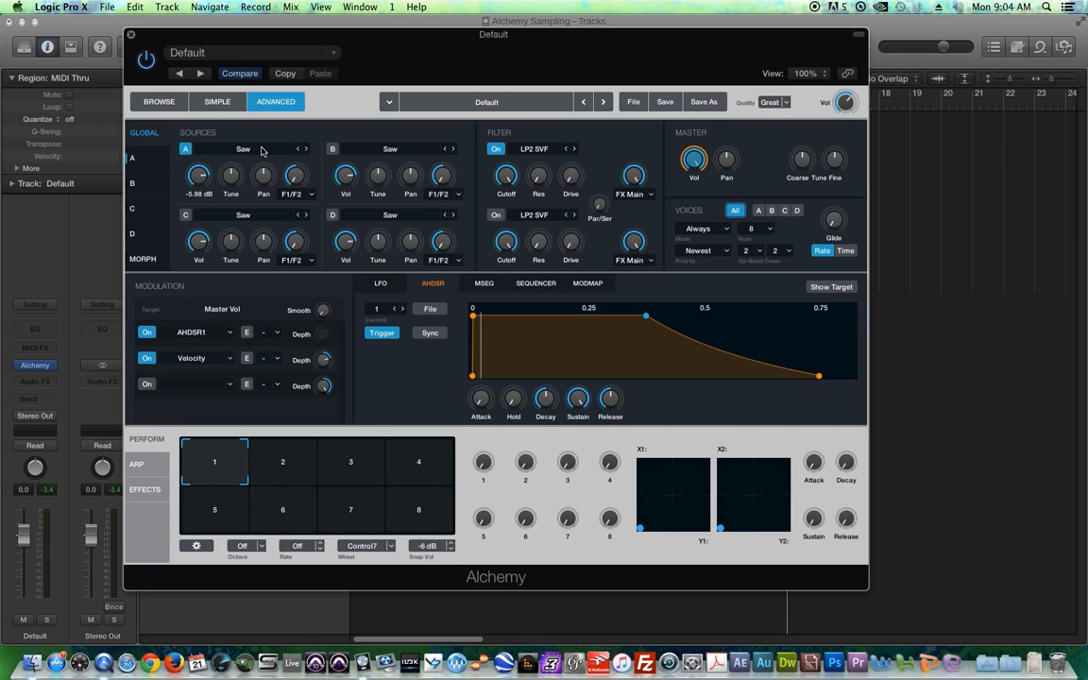
left_click(134, 156)
left_click(144, 134)
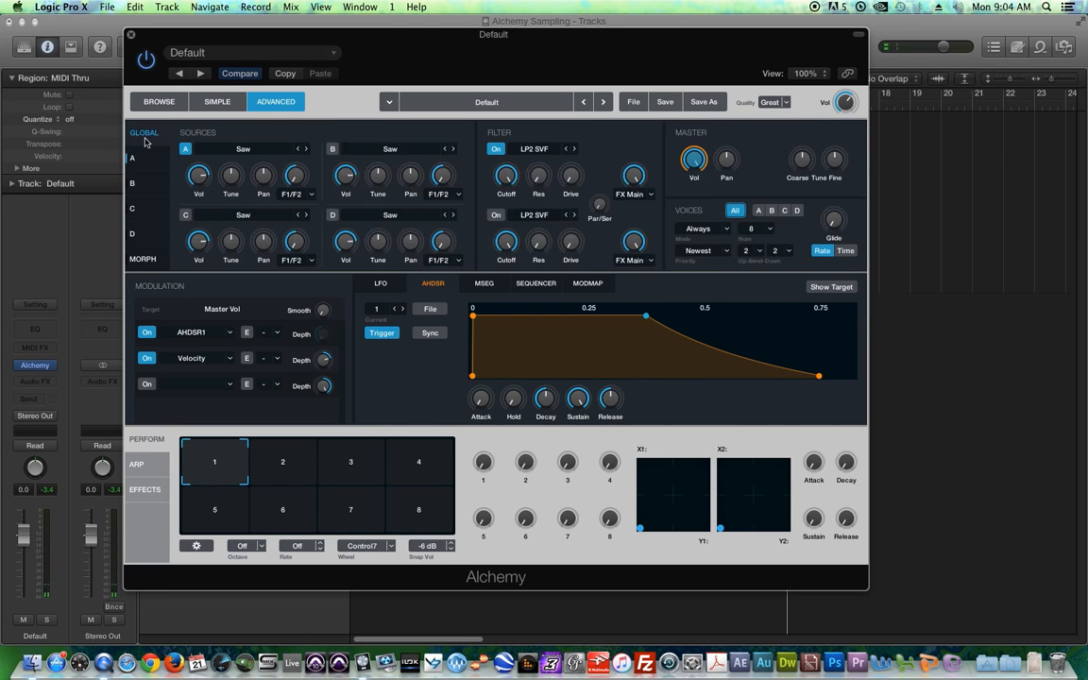
- Start importing audio into source A and browse MEDIA > AUDIO > zzz Sample Library > Drums > EDM Kicks > EDM Kicks Bass Drums FRK
left_click(241, 150)
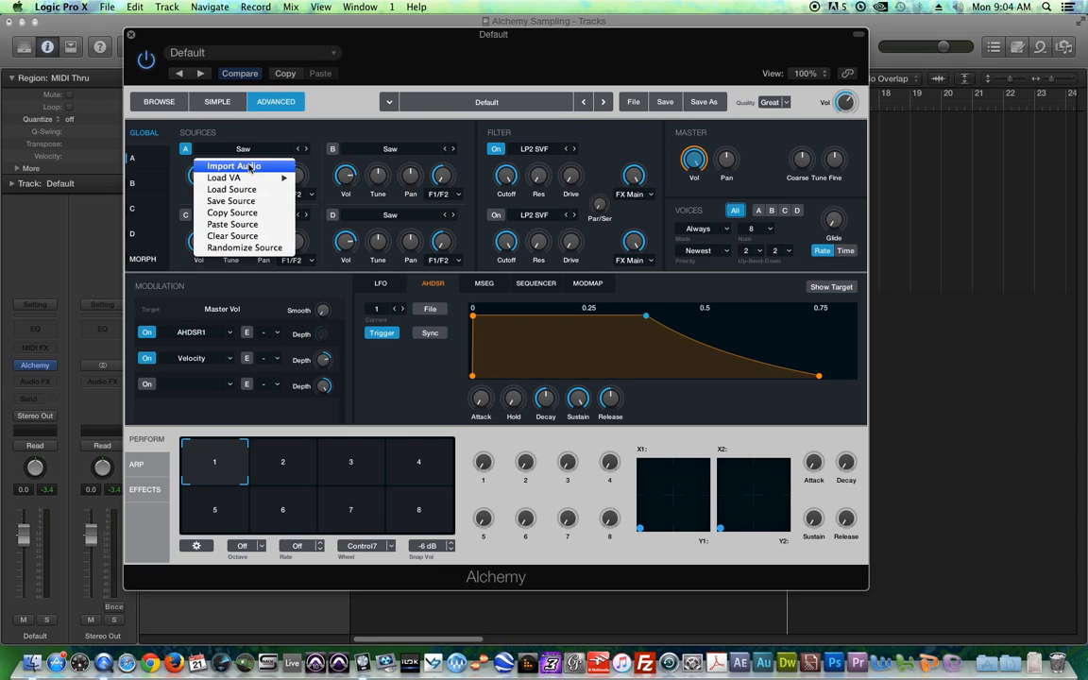
left_click(244, 149)
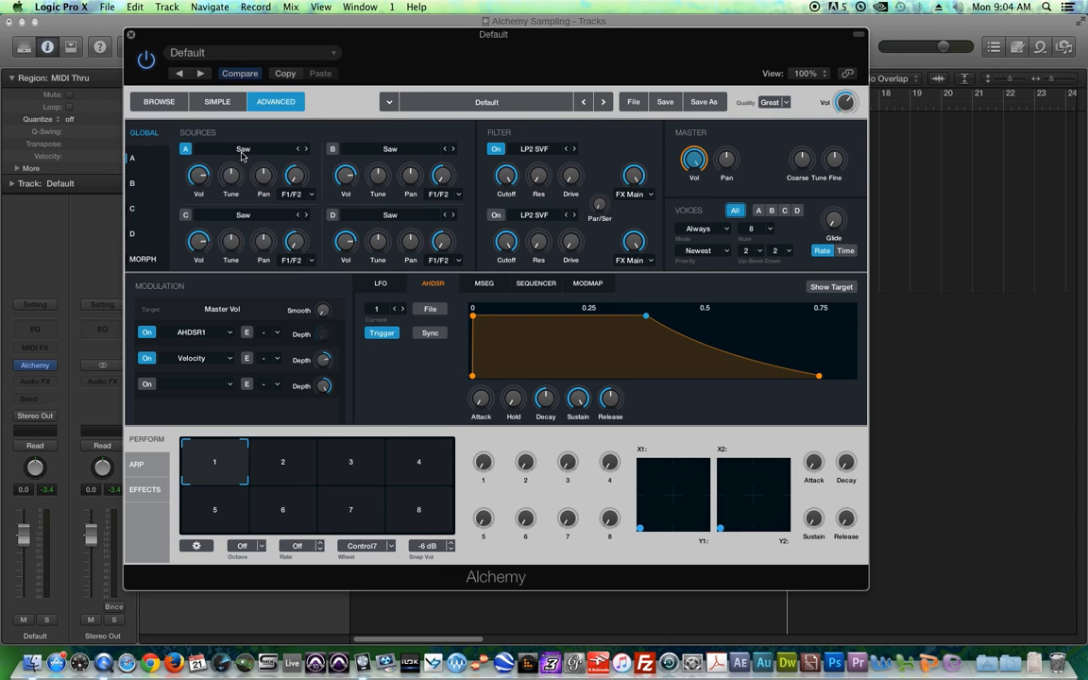
left_click(242, 151)
left_click(234, 166)
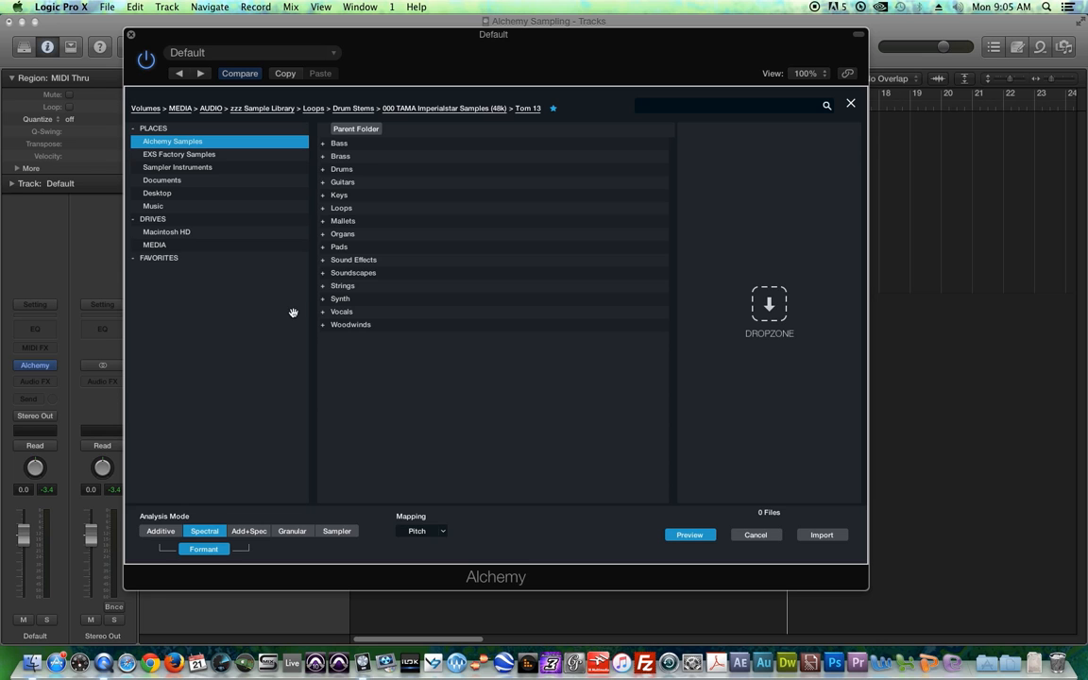
left_click(155, 245)
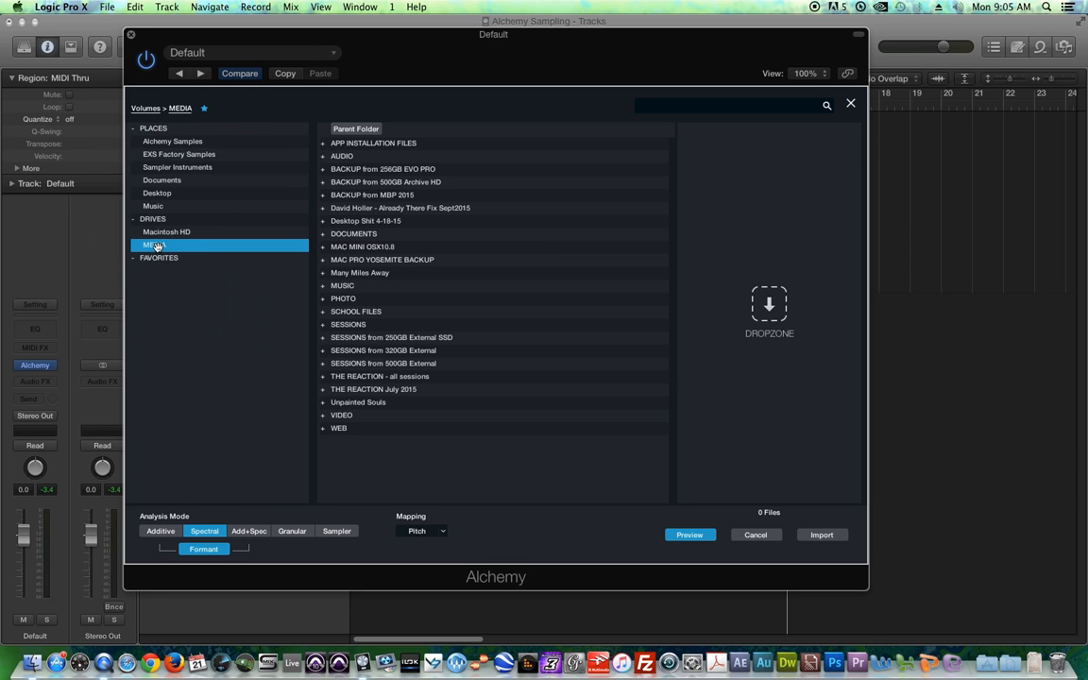
left_click(344, 156)
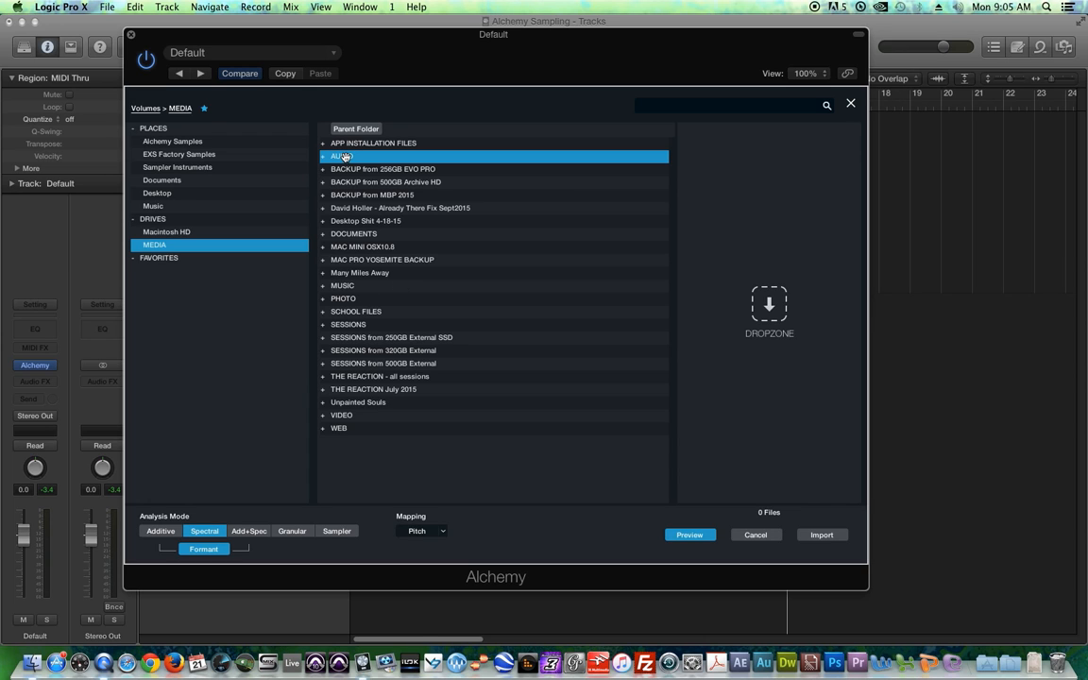
double_click(345, 155)
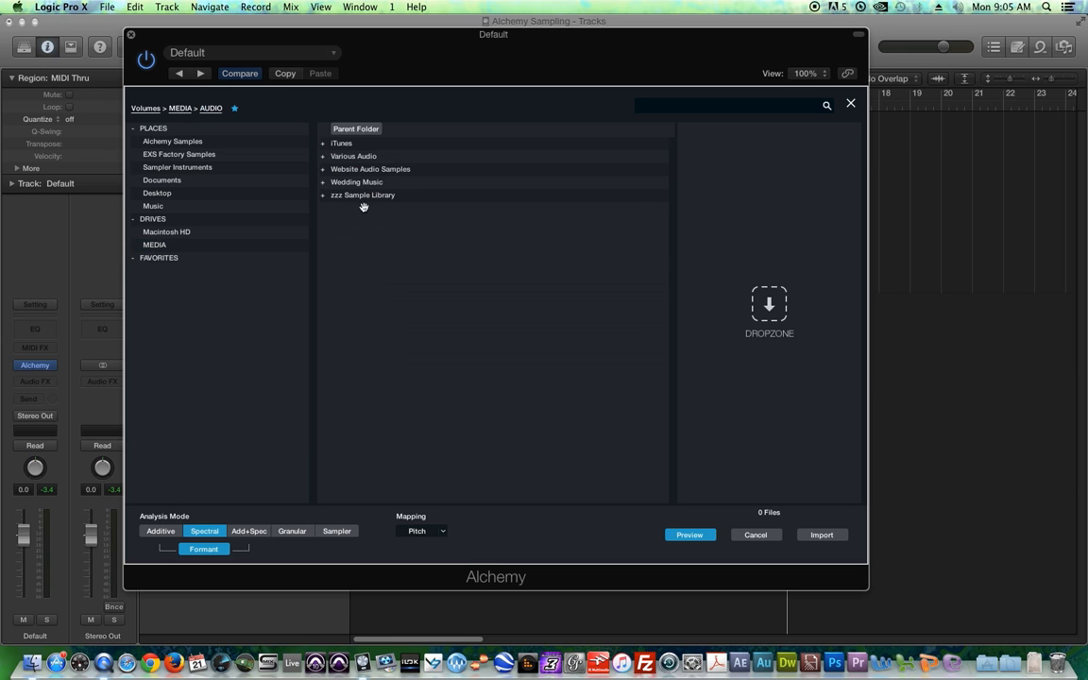
double_click(357, 195)
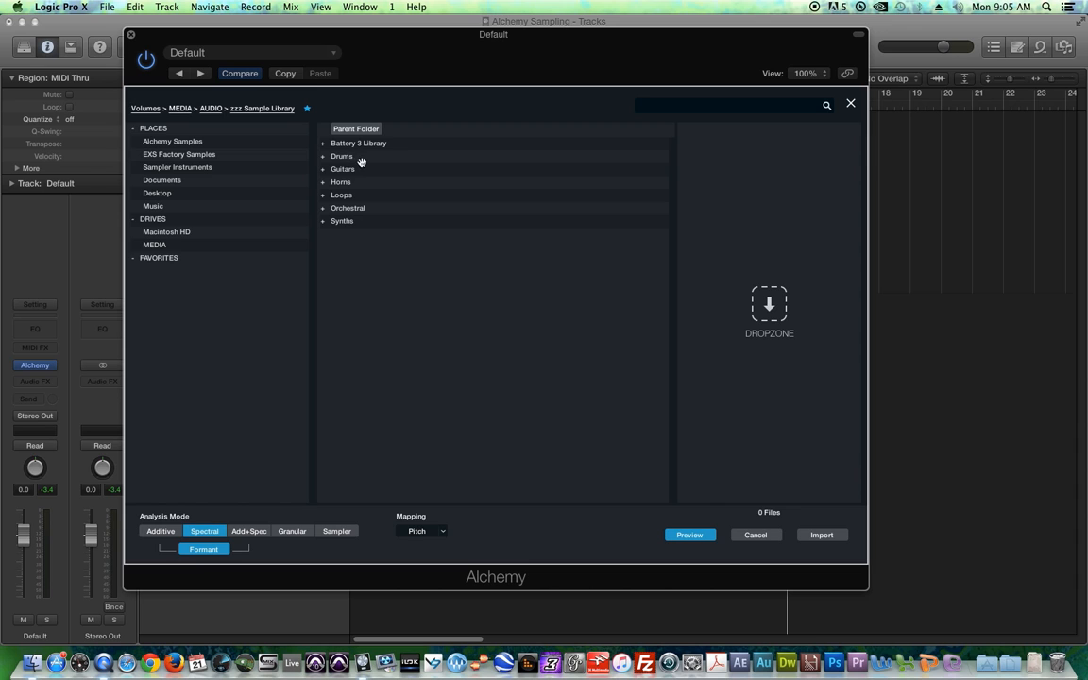
double_click(349, 157)
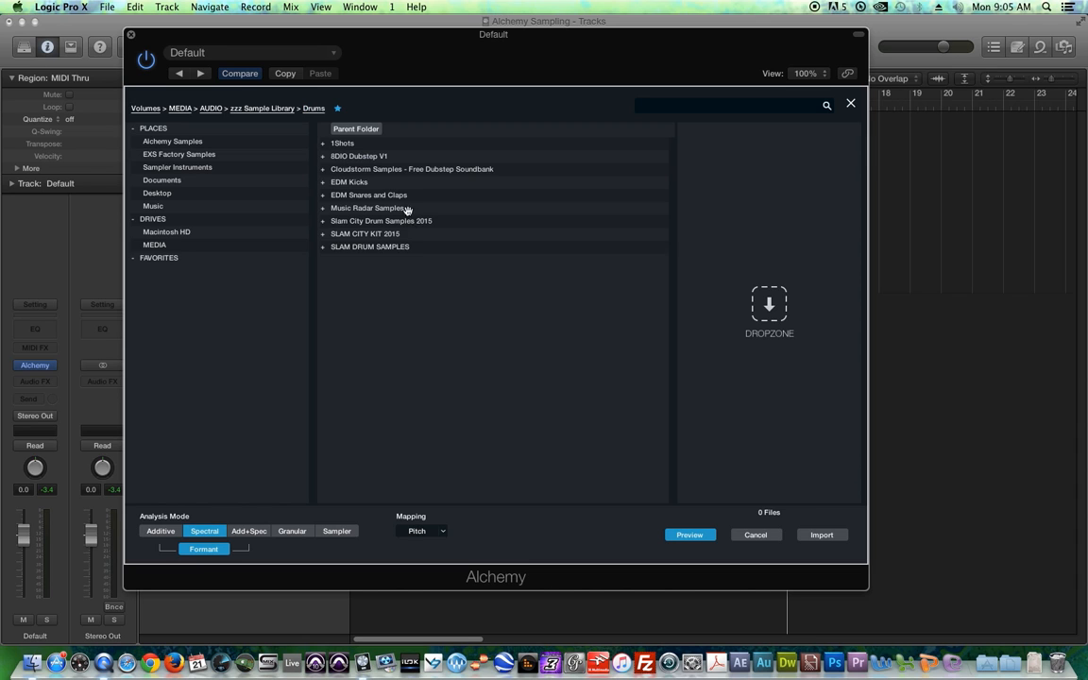
double_click(348, 183)
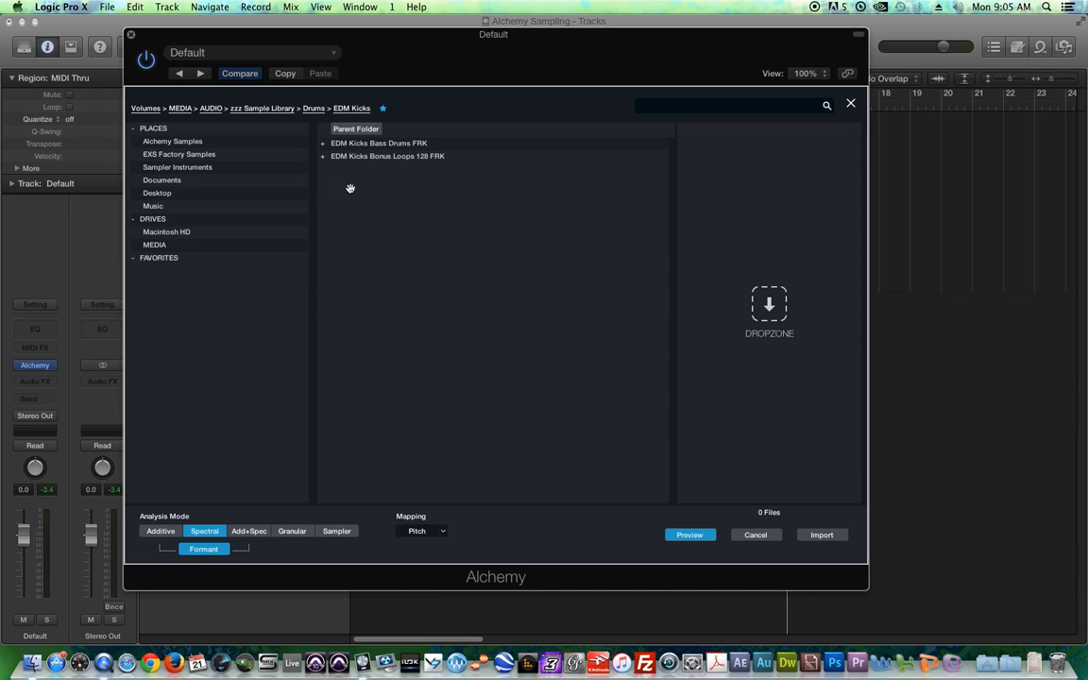
double_click(382, 143)
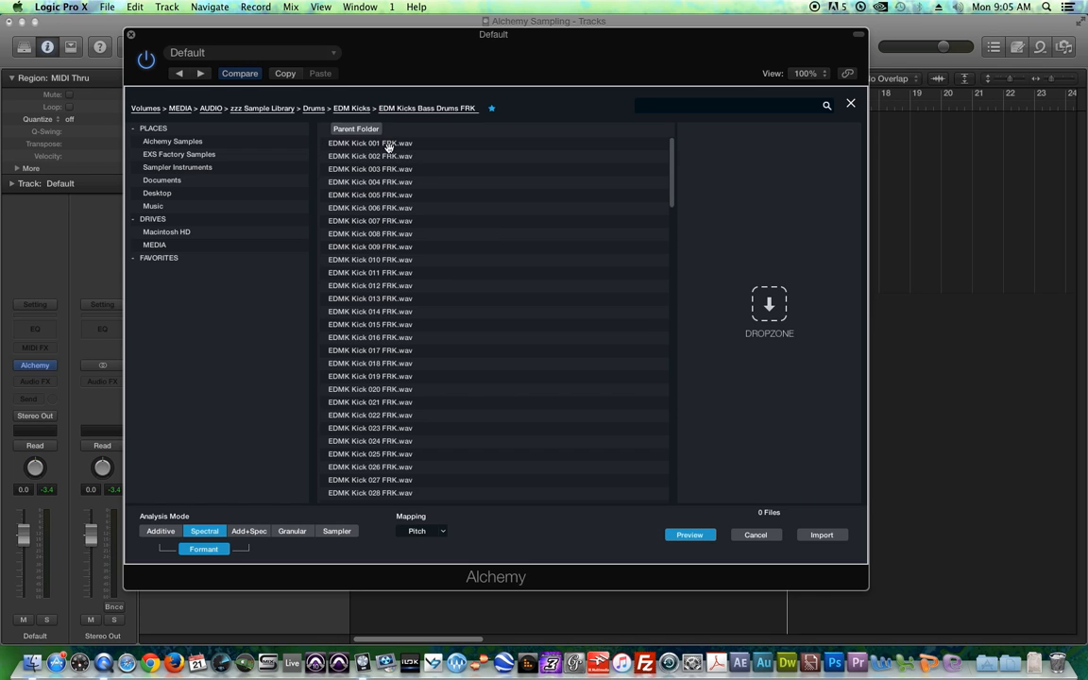
- Audition several kick samples in the folder and import EDMK Kick 017 FRK.wav into source A
left_click_drag(389, 143, 388, 181)
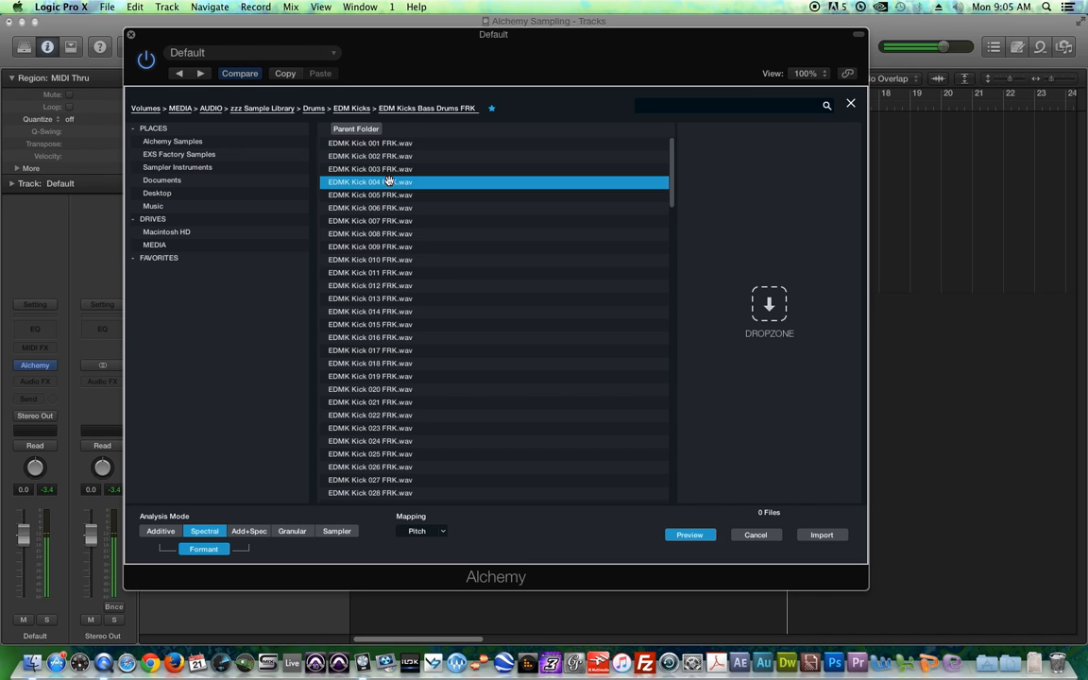
left_click(351, 234)
left_click(348, 260)
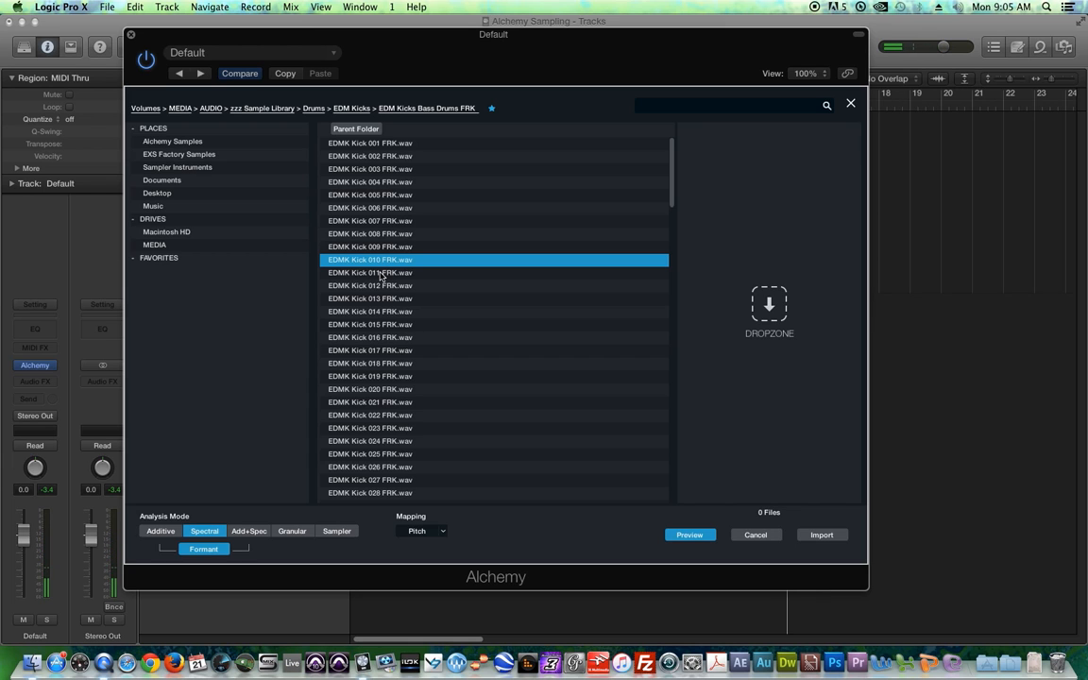
left_click(381, 274)
left_click(381, 311)
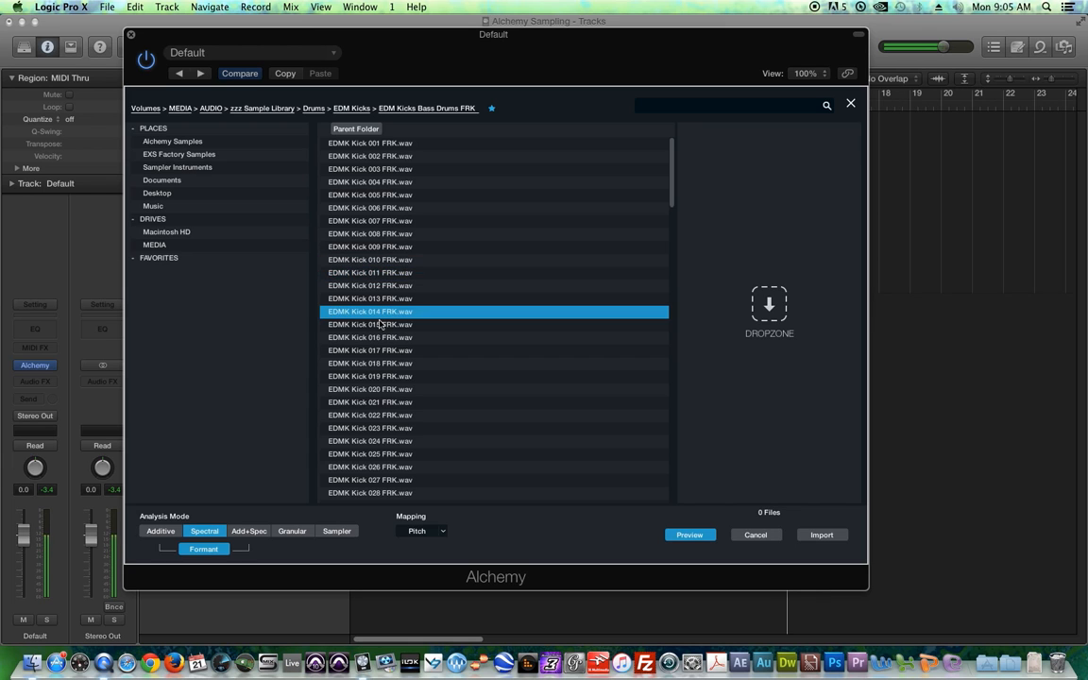
left_click(378, 337)
left_click(375, 349)
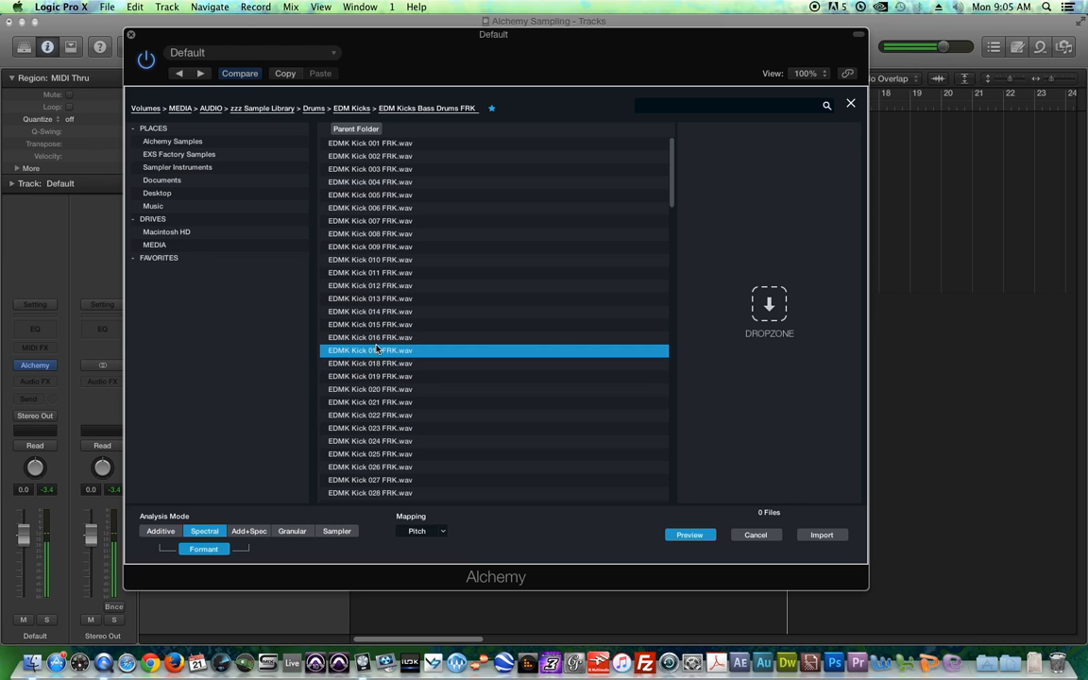
left_click(377, 341)
left_click(375, 351)
key("Up")
key("Up")
key("Up")
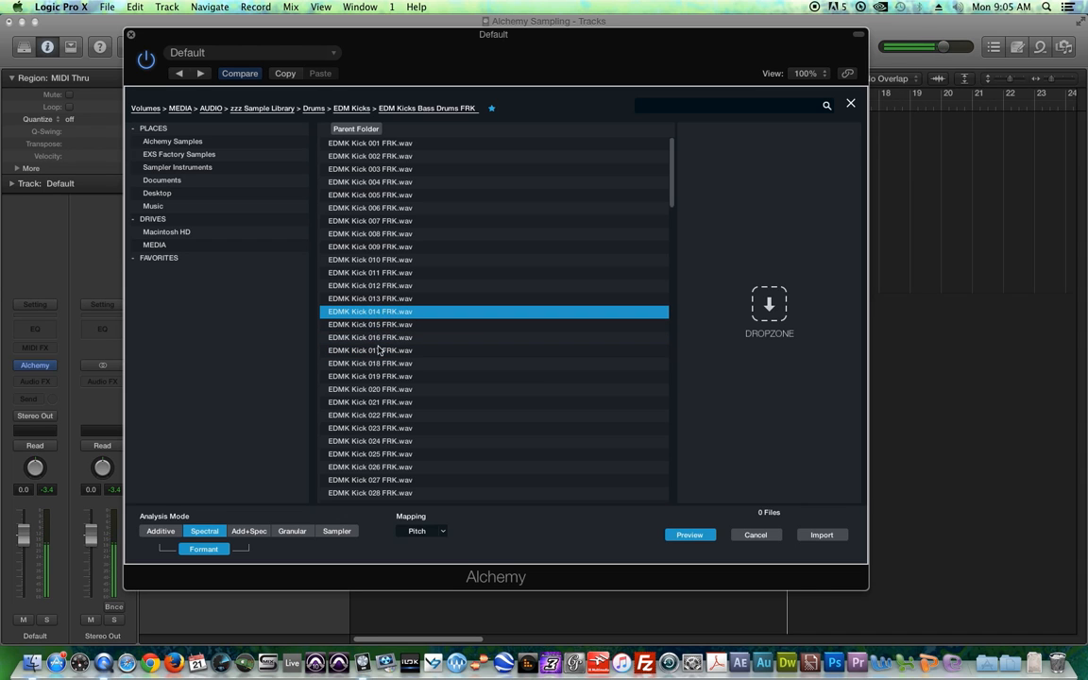
left_click(378, 362)
double_click(379, 351)
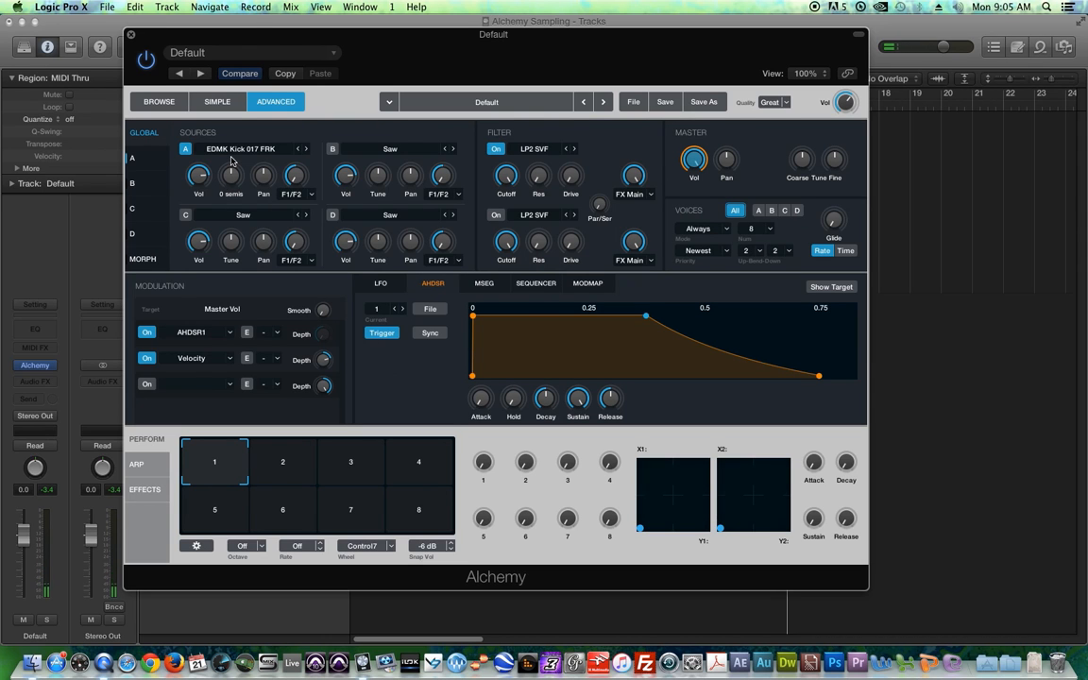
- Review the audio import options for source A, close them without importing, and show source A's detailed settings
left_click(217, 147)
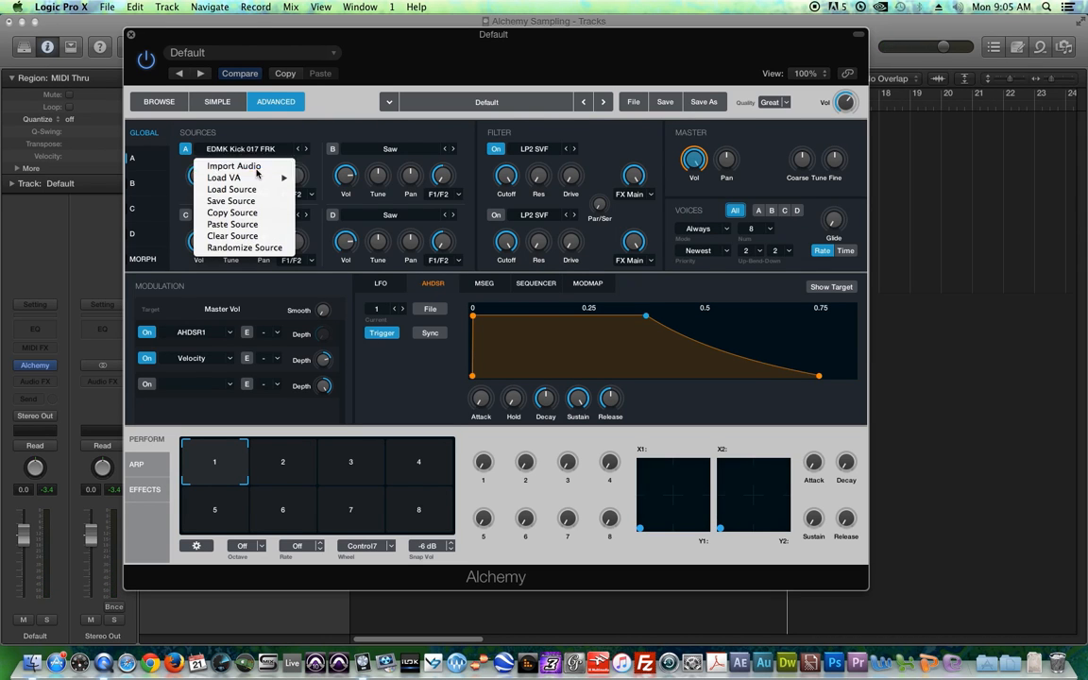
left_click(236, 160)
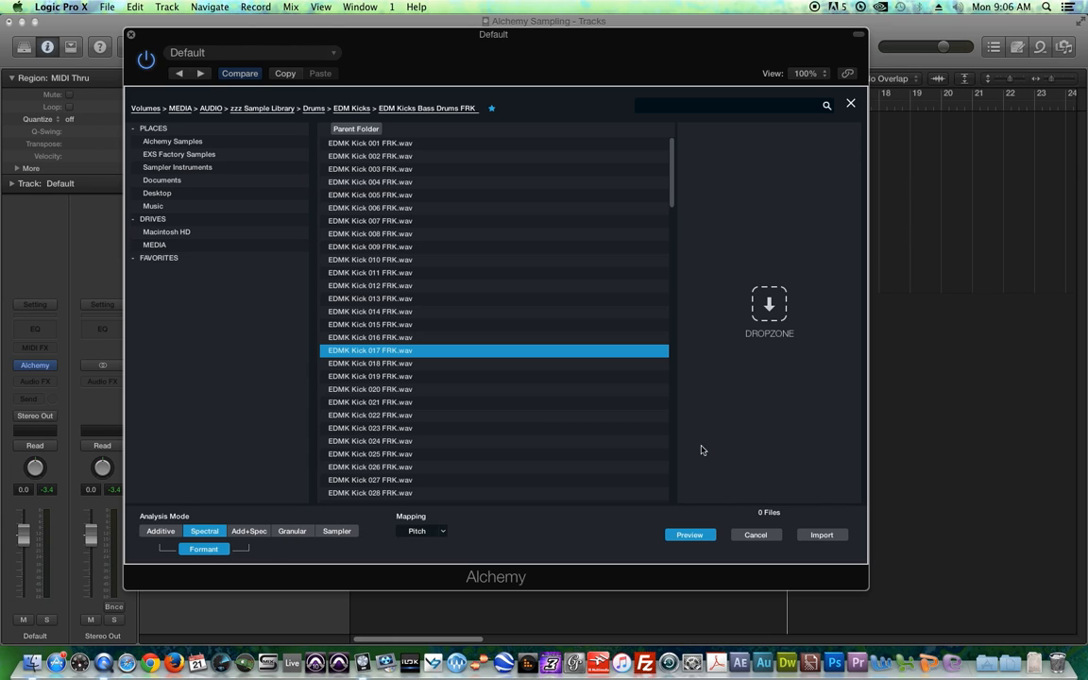
left_click(851, 105)
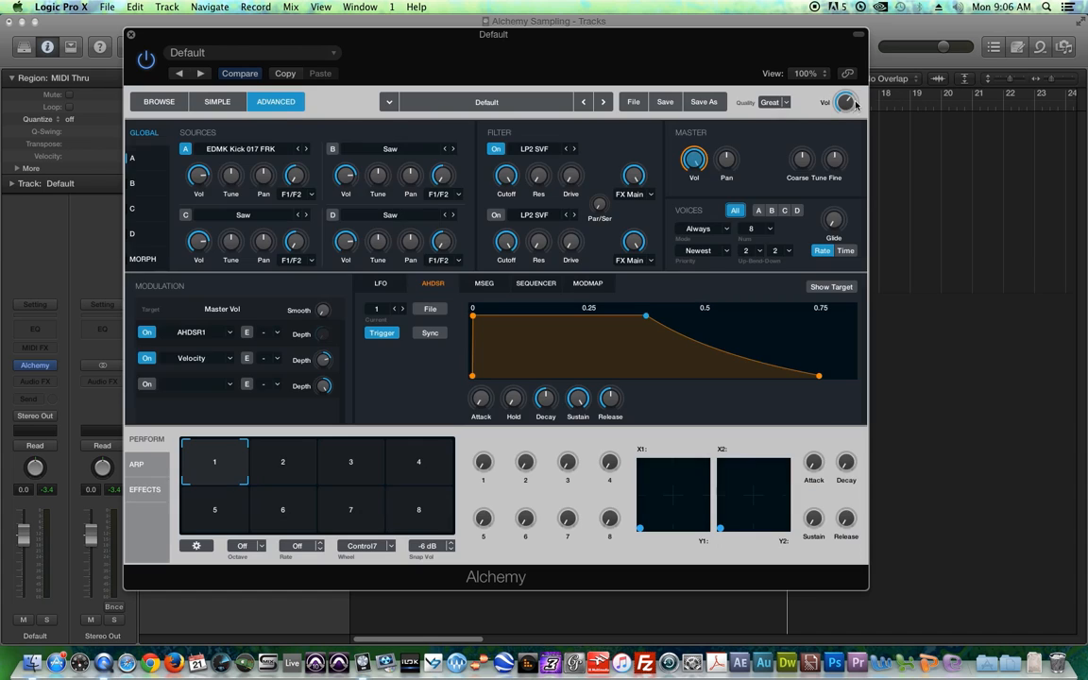
left_click(147, 162)
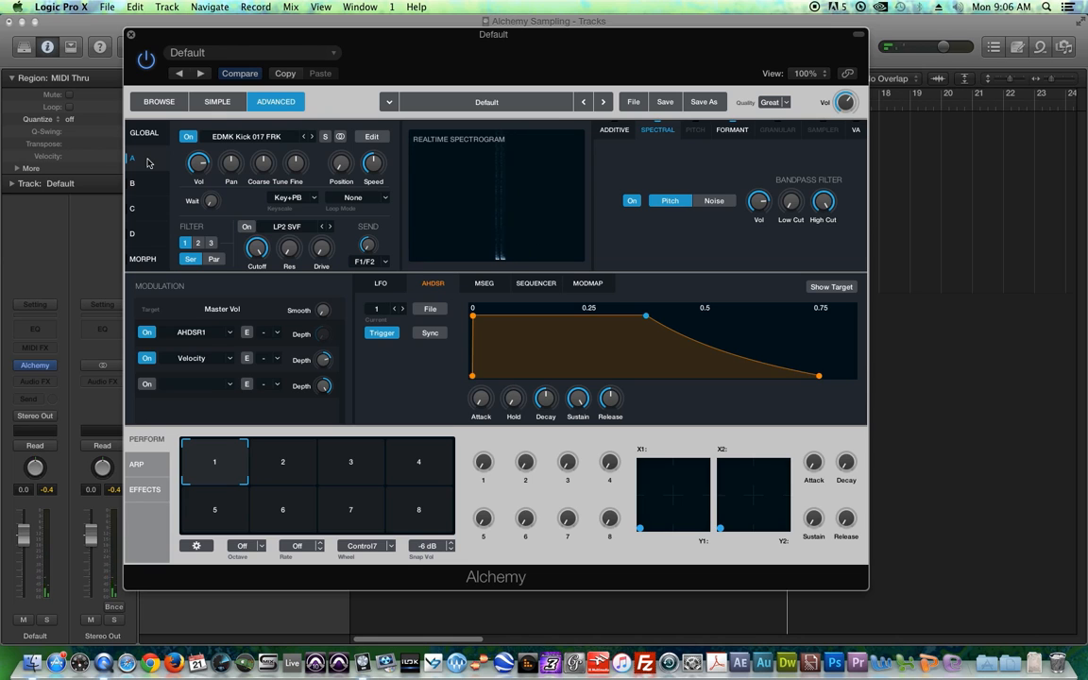
- Turn off keyscaling for source A and show its VA oscillator and noise settings
left_click(291, 197)
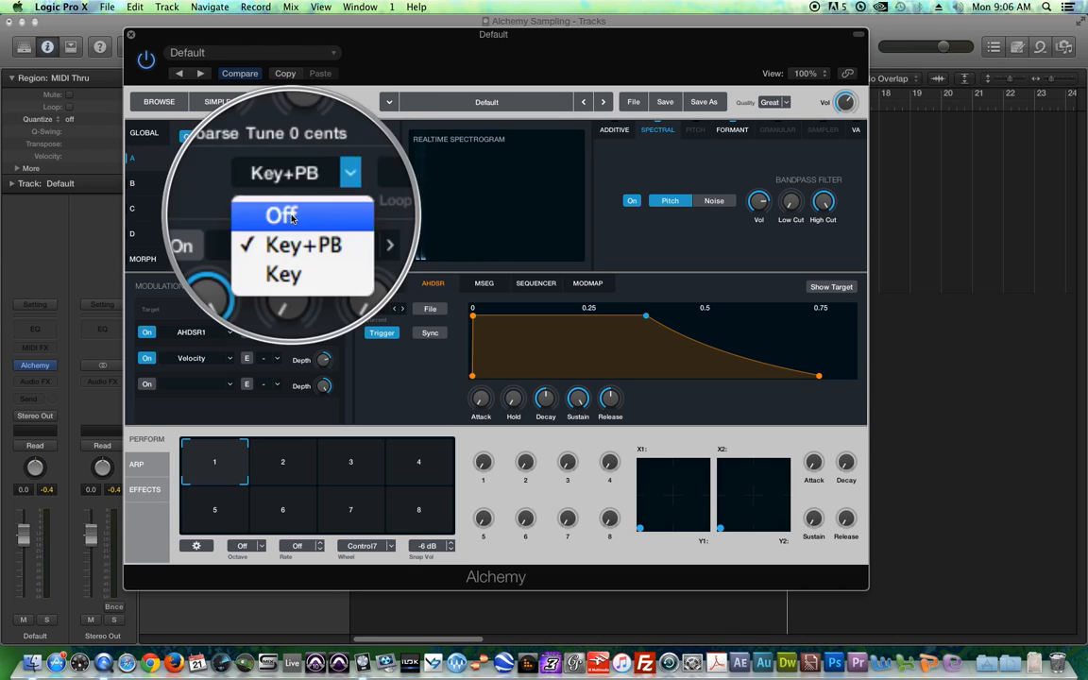
left_click(291, 217)
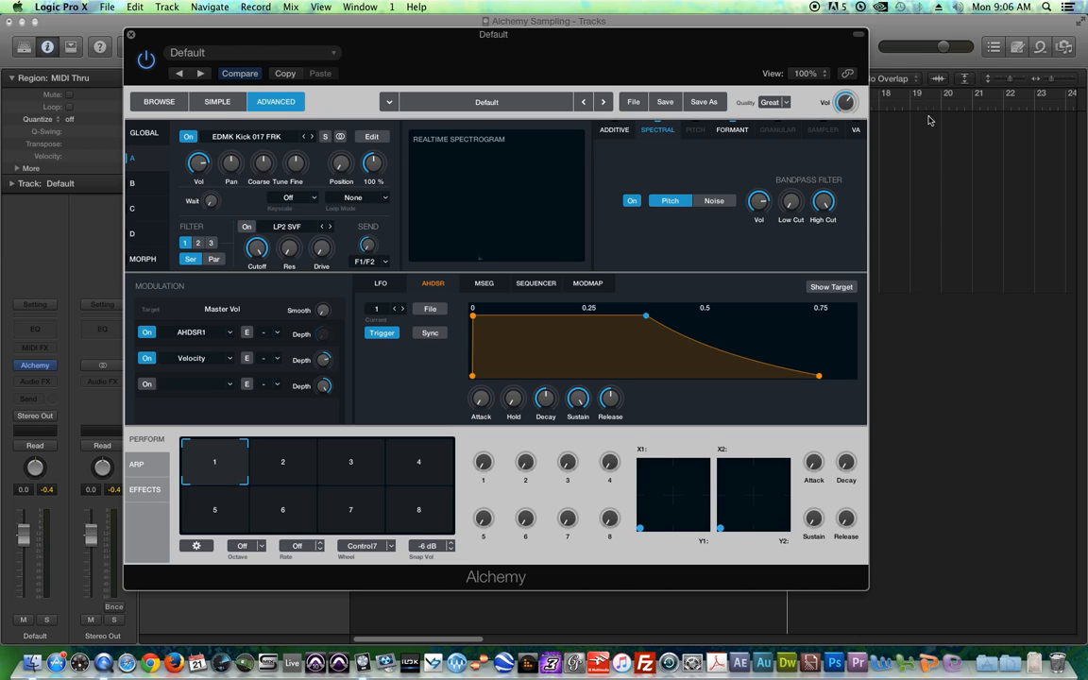
left_click(856, 130)
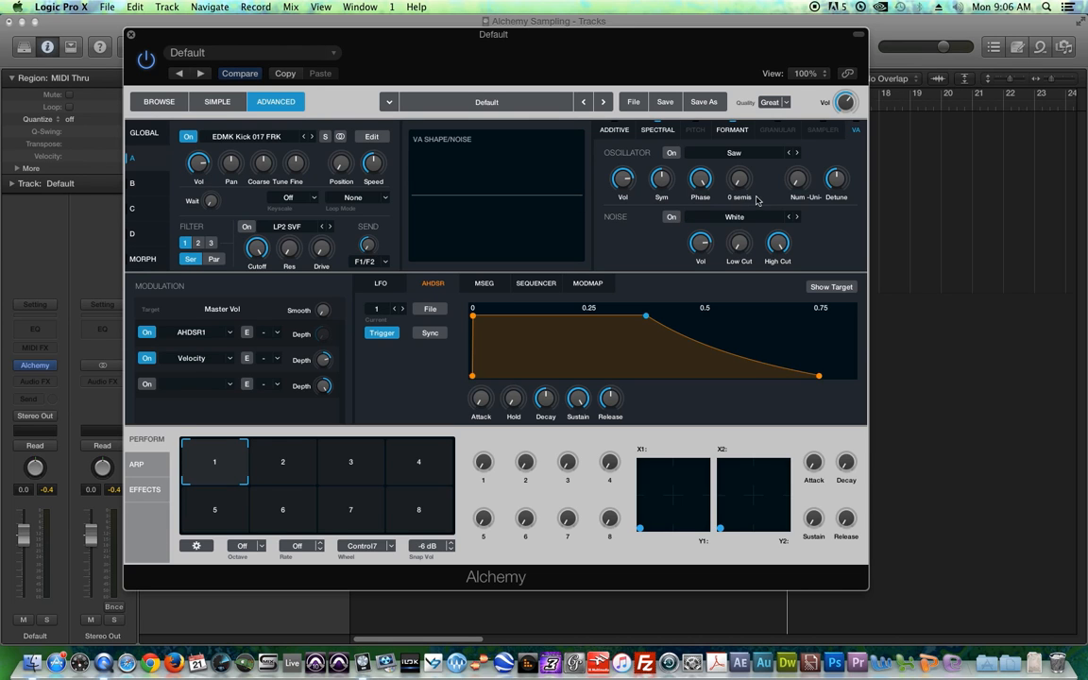
- In the global voice settings for source A, set the number of voices to 1 and the mode to Retrigger
left_click(144, 134)
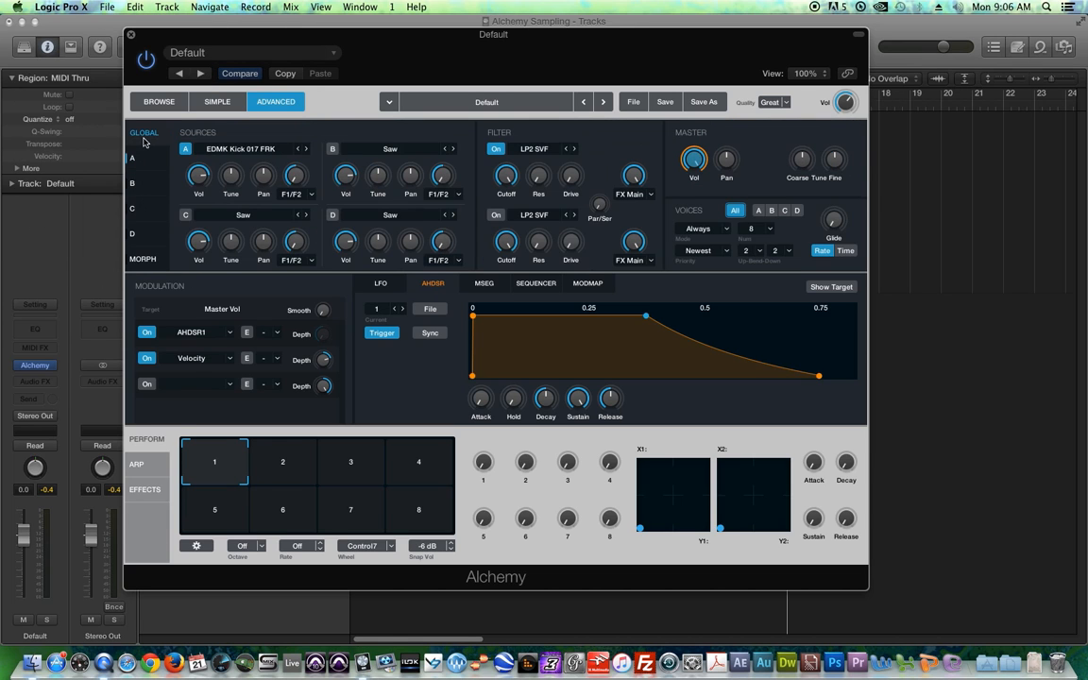
left_click(759, 211)
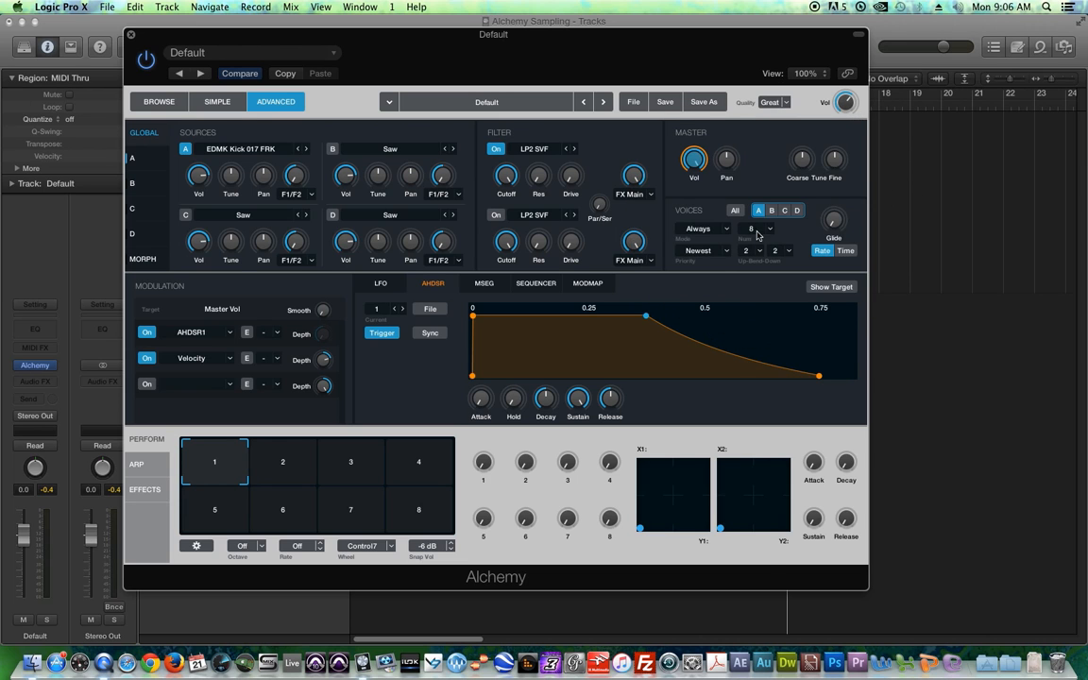
left_click(771, 229)
left_click(755, 253)
left_click(699, 230)
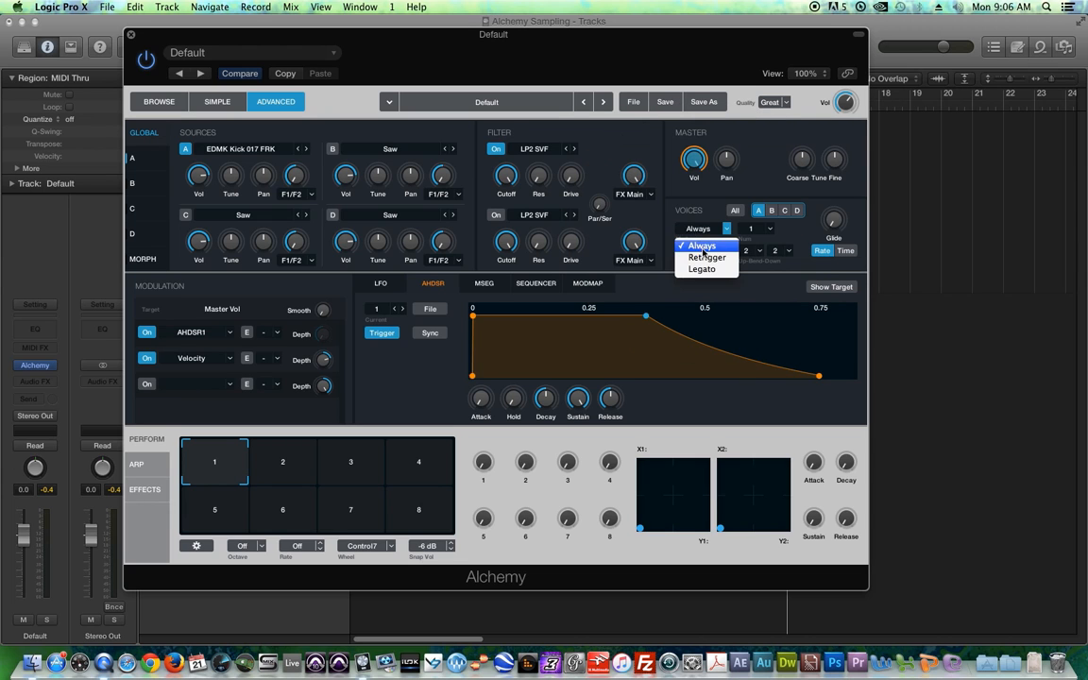
left_click(704, 257)
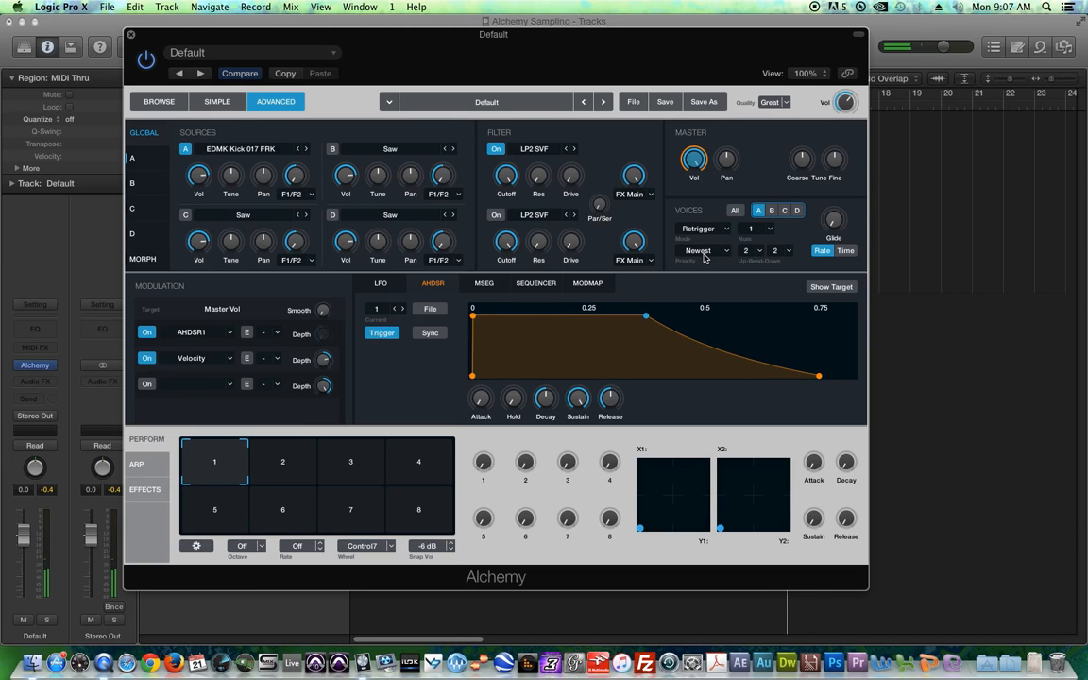
- Try the Always voice mode on source A for comparison and return it to Retrigger
left_click(704, 234)
left_click(706, 243)
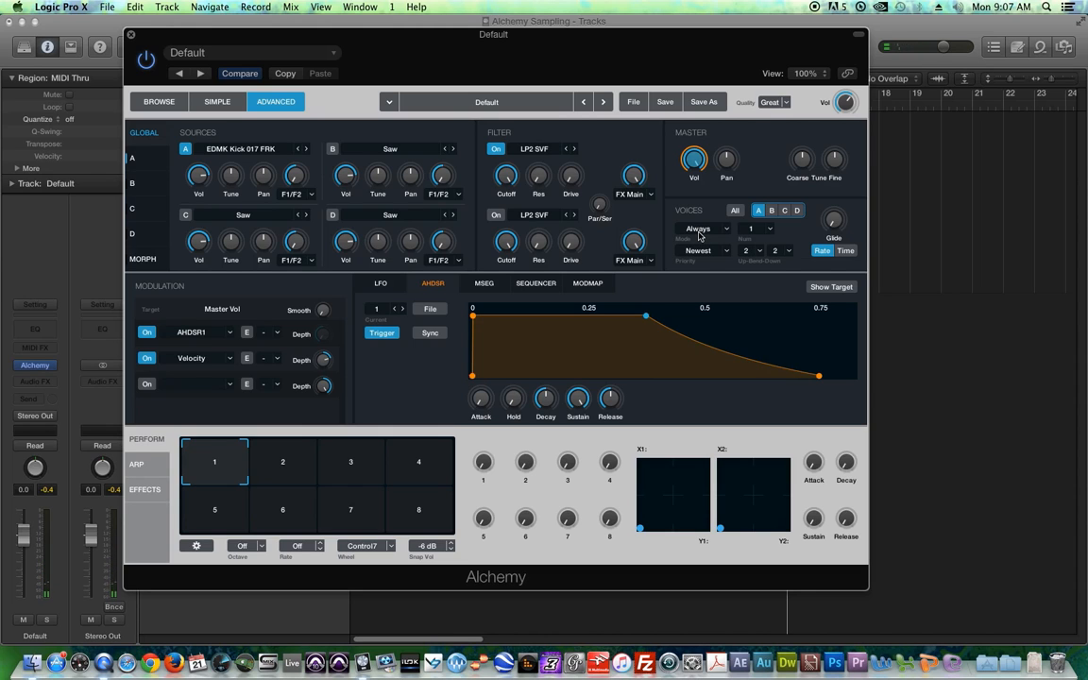
left_click(698, 235)
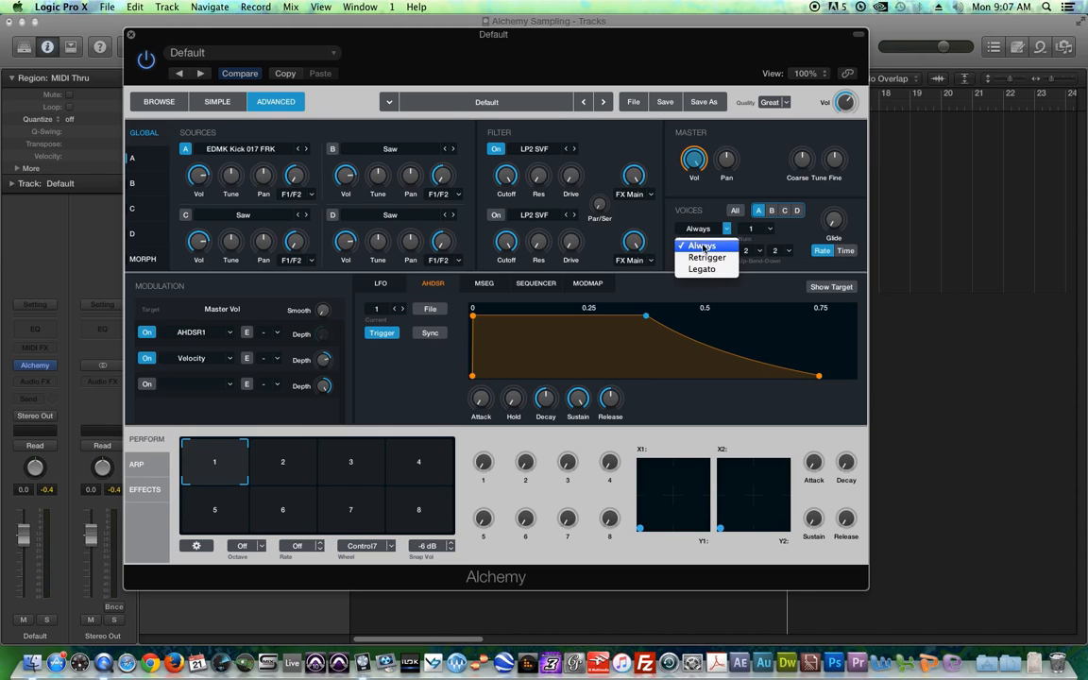
left_click(705, 258)
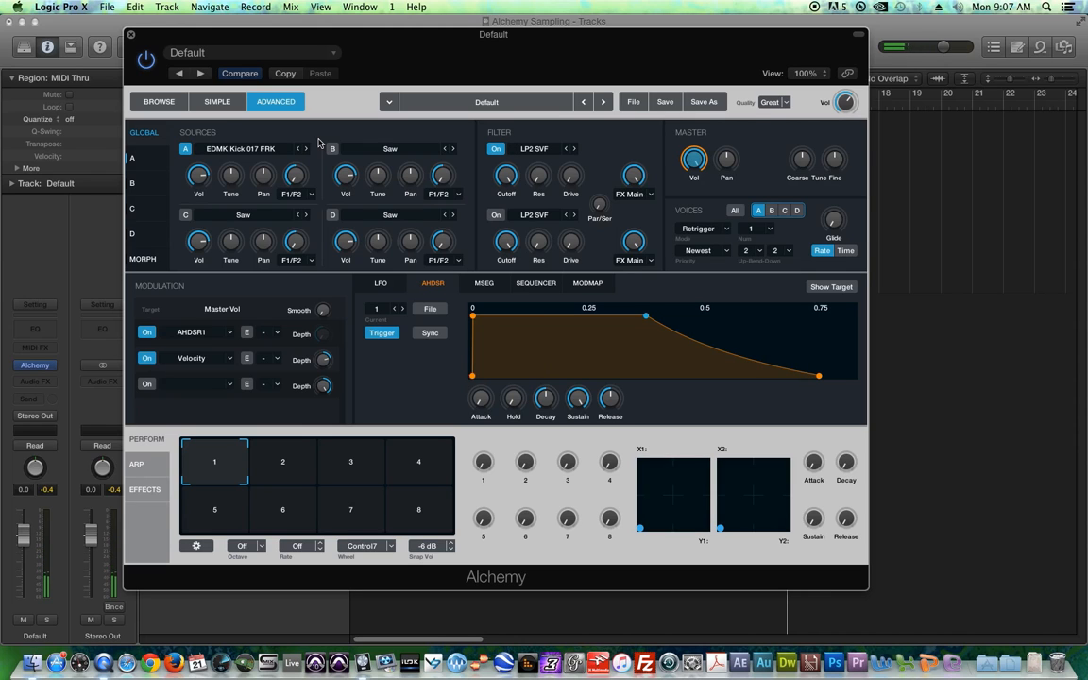
- Set up an arpeggiator for source A only, with mode Up and a rate of 1/16
left_click(149, 167)
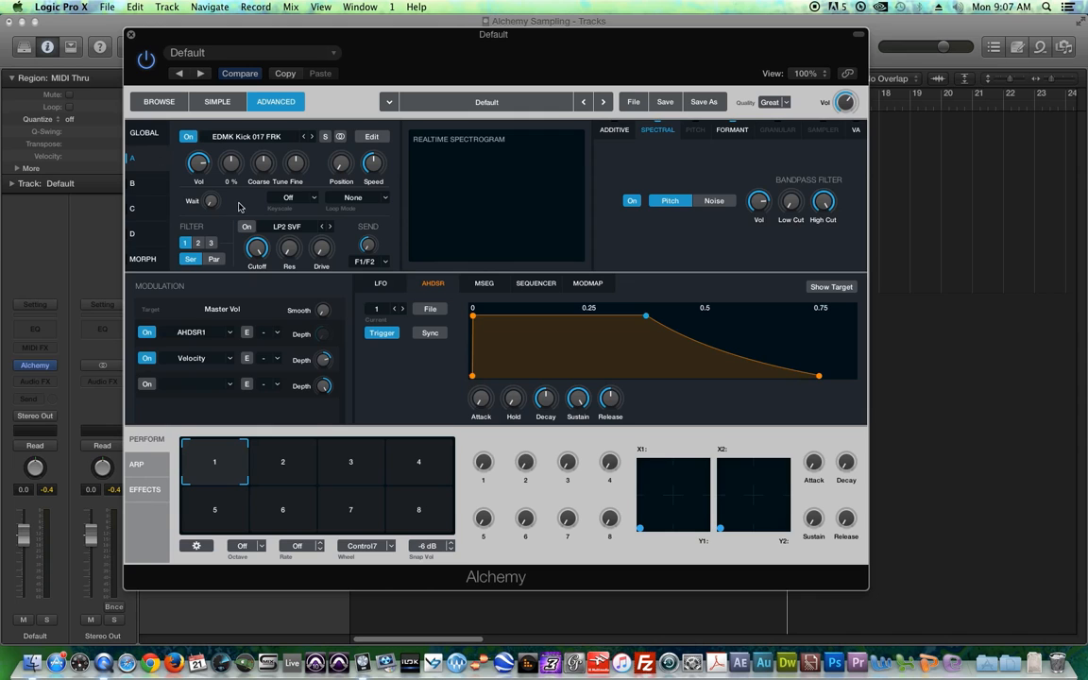
left_click(152, 474)
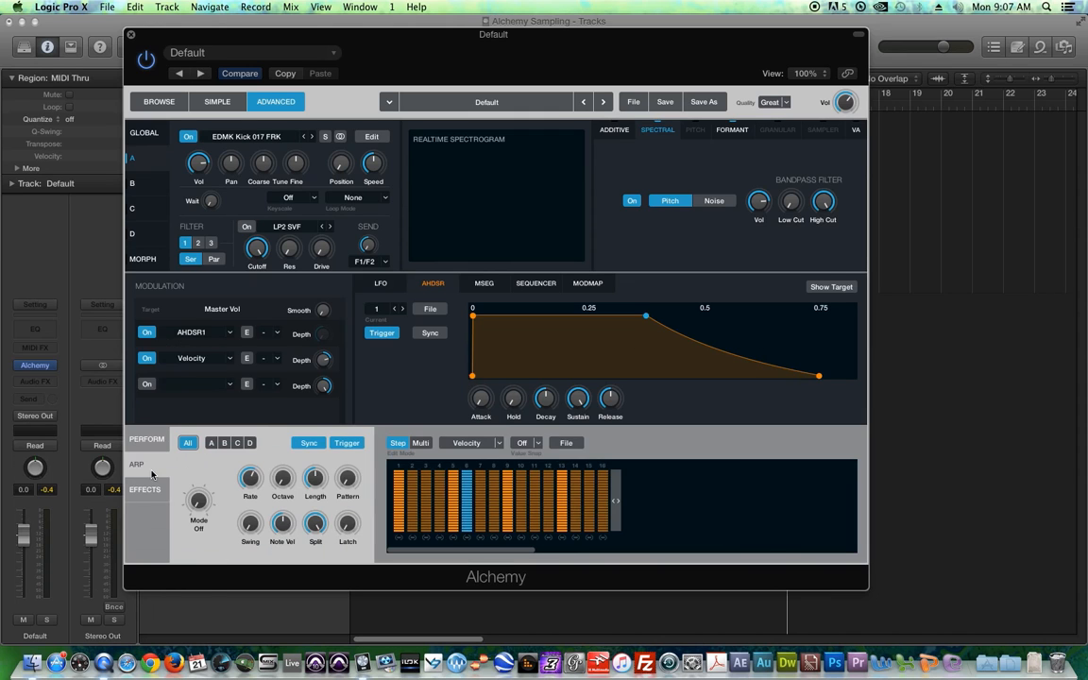
left_click(211, 444)
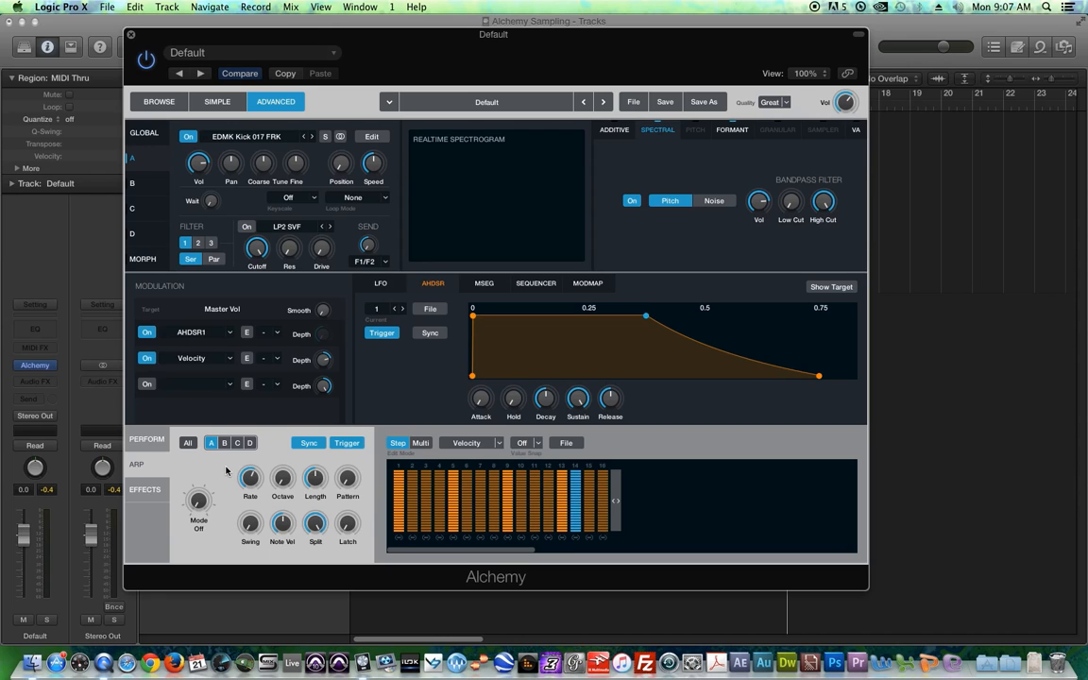
mouse_move(249, 477)
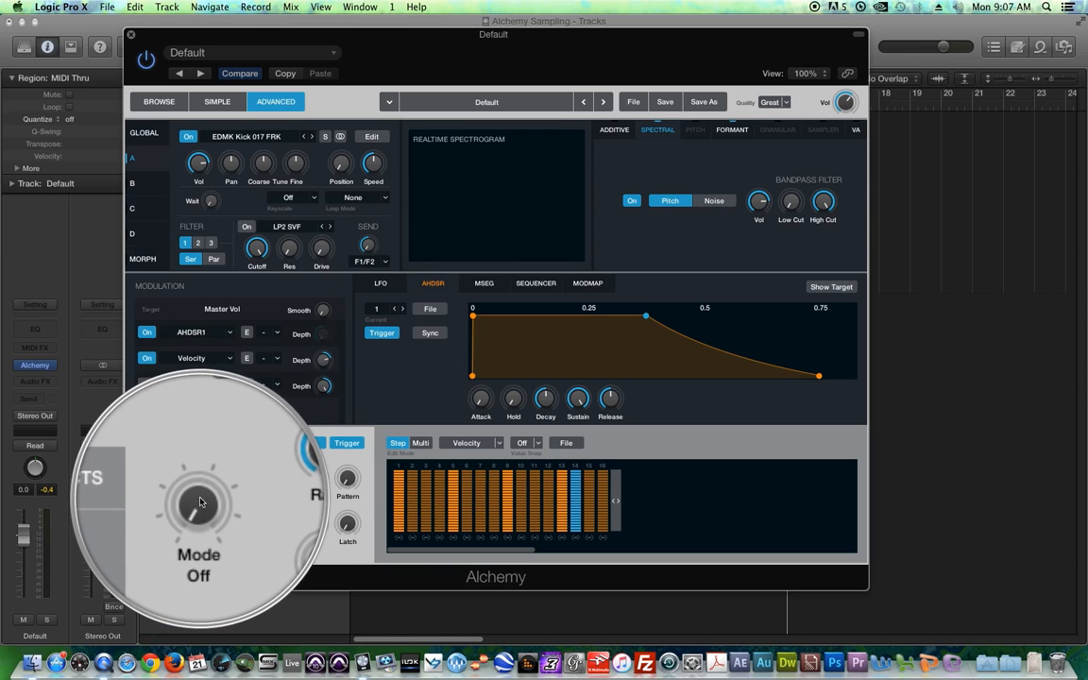
left_click_drag(197, 501, 198, 485)
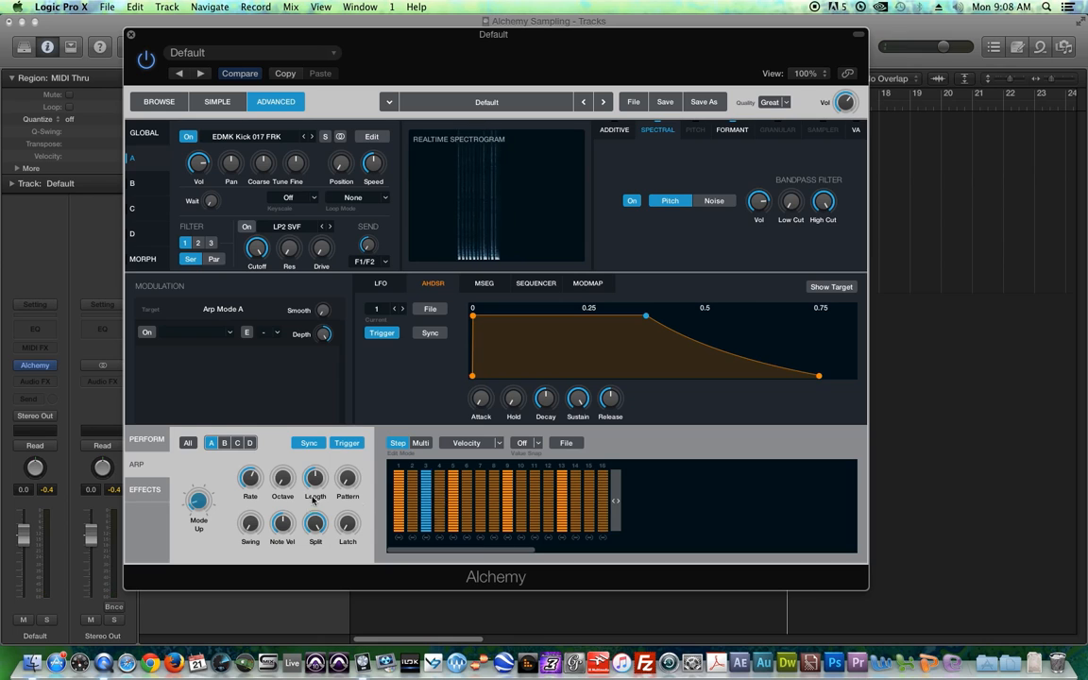
left_click_drag(249, 482, 254, 474)
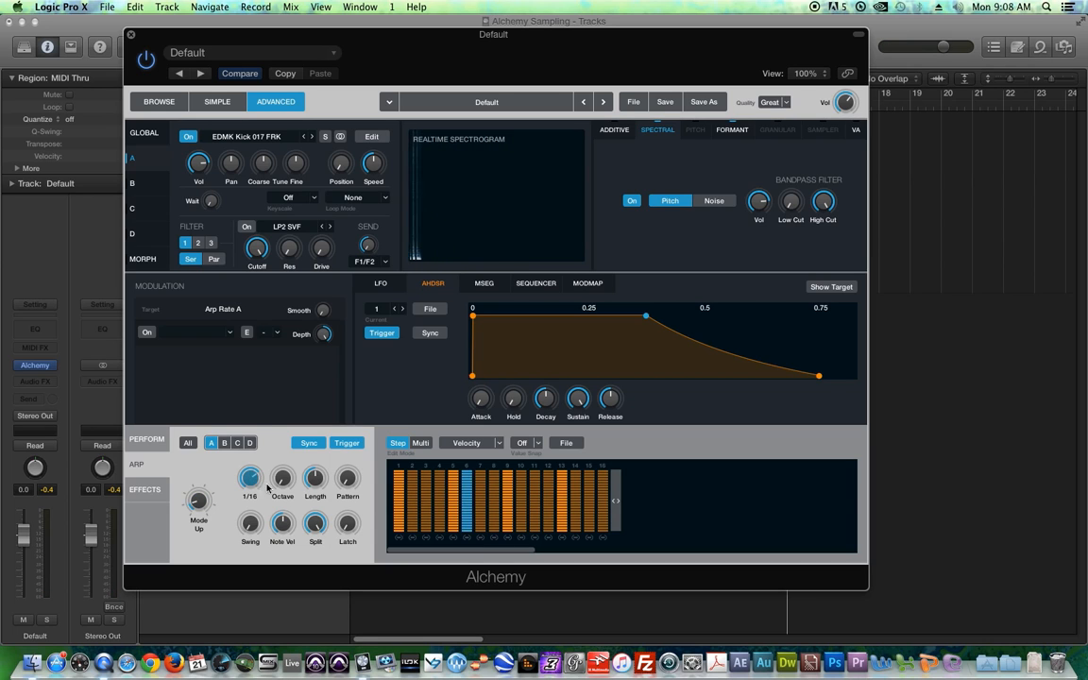
- Silence all arpeggiator velocity steps between the beats, keeping only steps 1, 5, 9 and 13
mouse_move(413, 522)
left_mouse_down()
mouse_move(439, 547)
mouse_move(469, 531)
mouse_move(495, 544)
left_mouse_up()
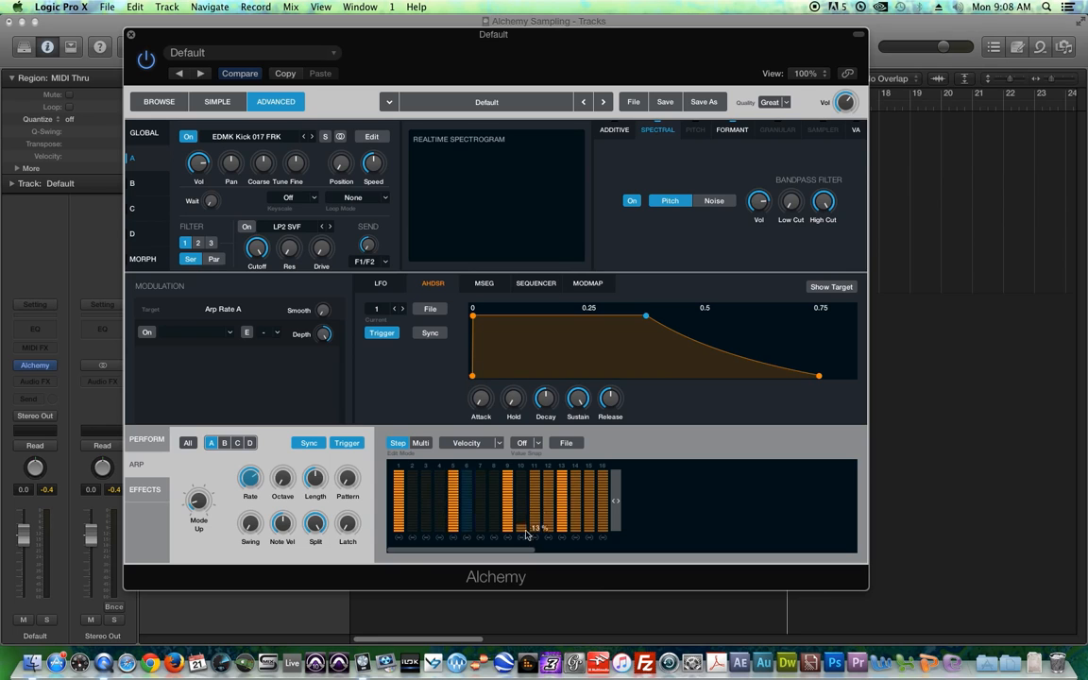
left_click_drag(520, 486, 546, 542)
left_click_drag(575, 477, 602, 541)
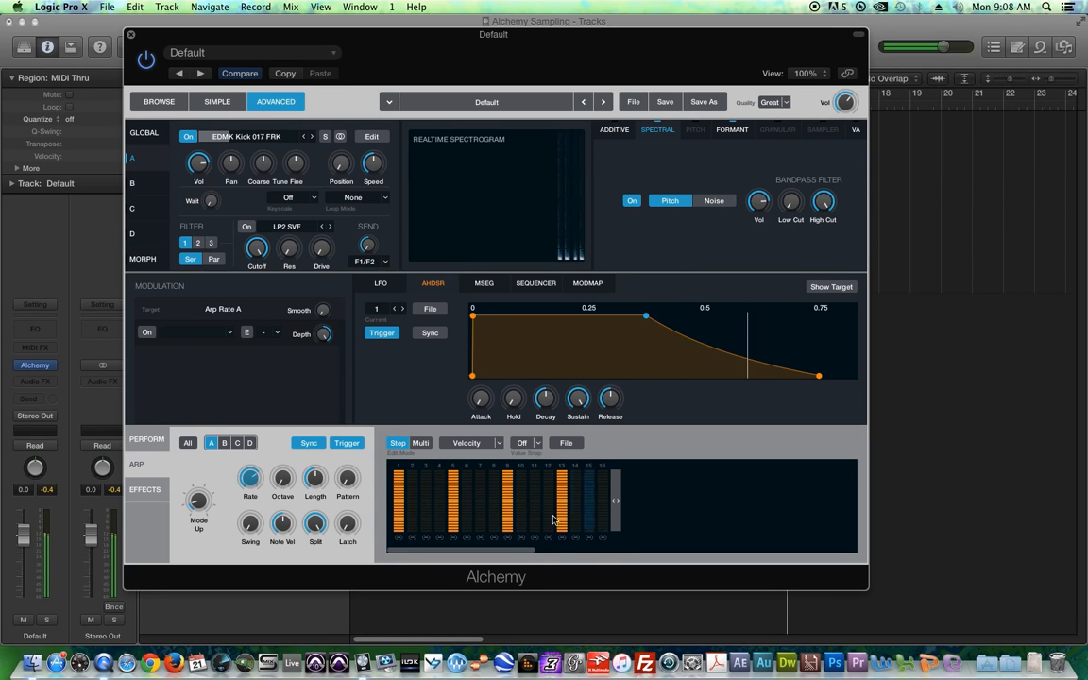
- Move the plug-in window aside to set the project tempo to 128, and move it back up
left_click_drag(636, 41, 630, 118)
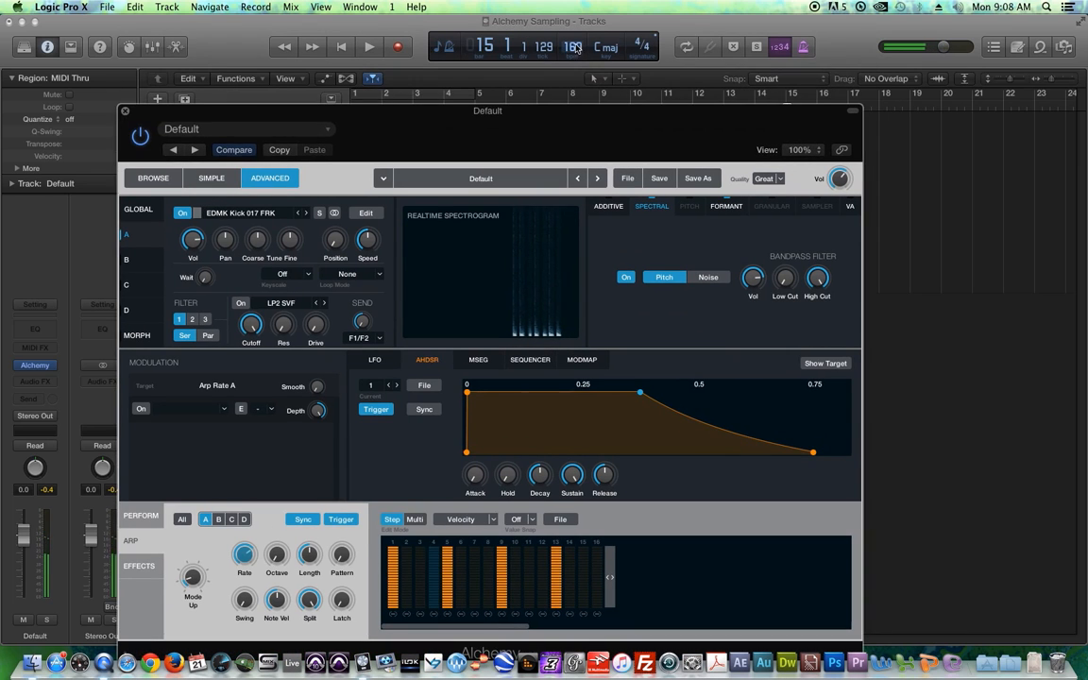
type("128")
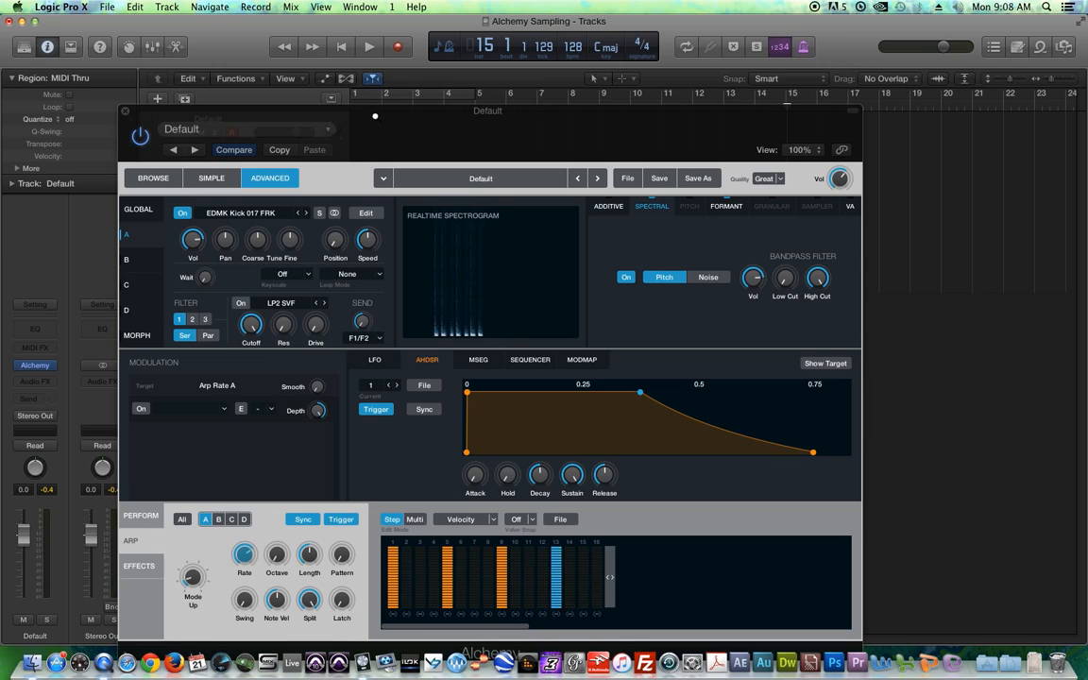
left_click_drag(375, 119, 411, 56)
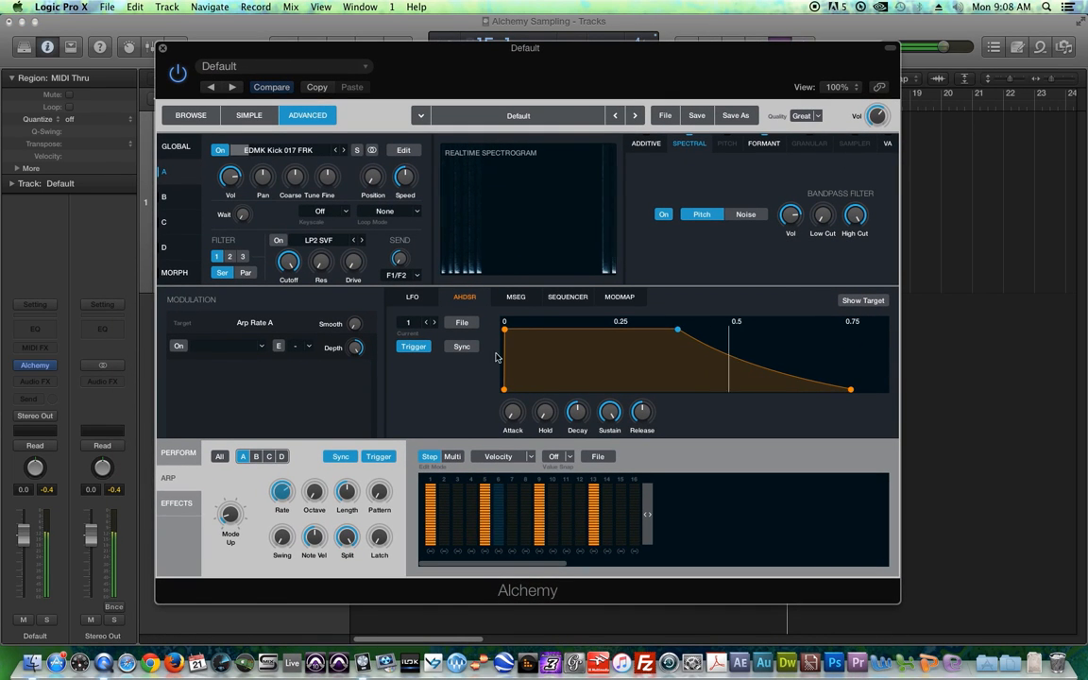
- Add a quiet hit on step 16 and extend the pattern to 32 steps, keeping only steps 17, 21, 25 and 29 in the added half
left_click(635, 533)
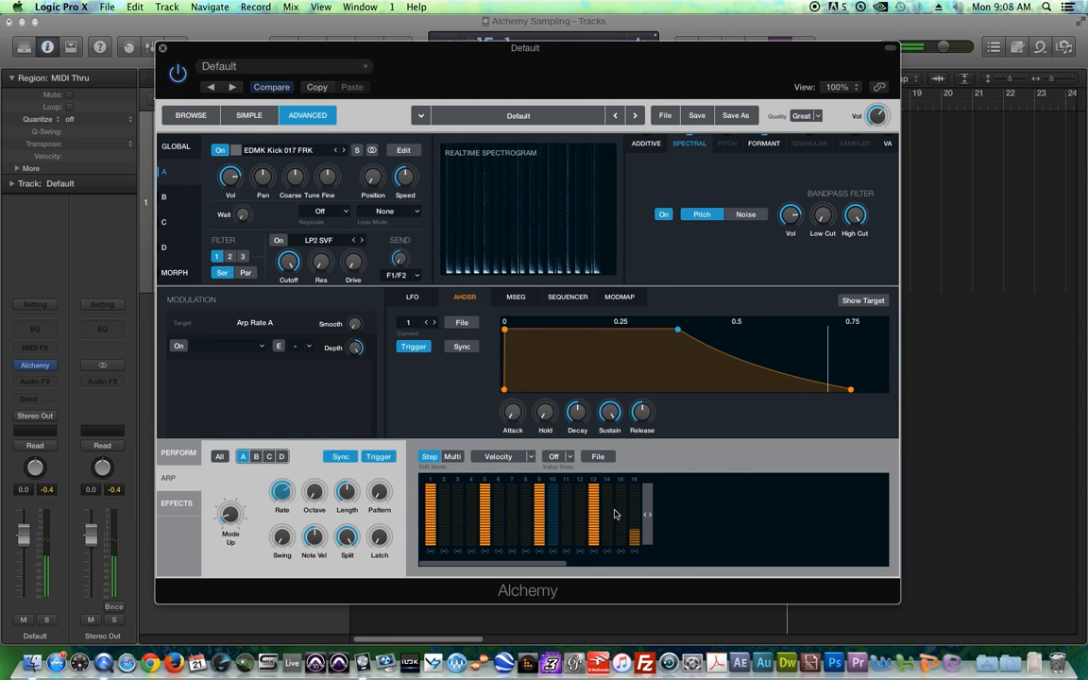
left_click_drag(649, 517, 869, 514)
mouse_move(659, 514)
left_mouse_down()
mouse_move(674, 563)
mouse_move(690, 568)
left_mouse_up()
mouse_move(718, 525)
left_mouse_down()
mouse_move(738, 558)
mouse_move(861, 557)
mouse_move(850, 567)
left_mouse_up()
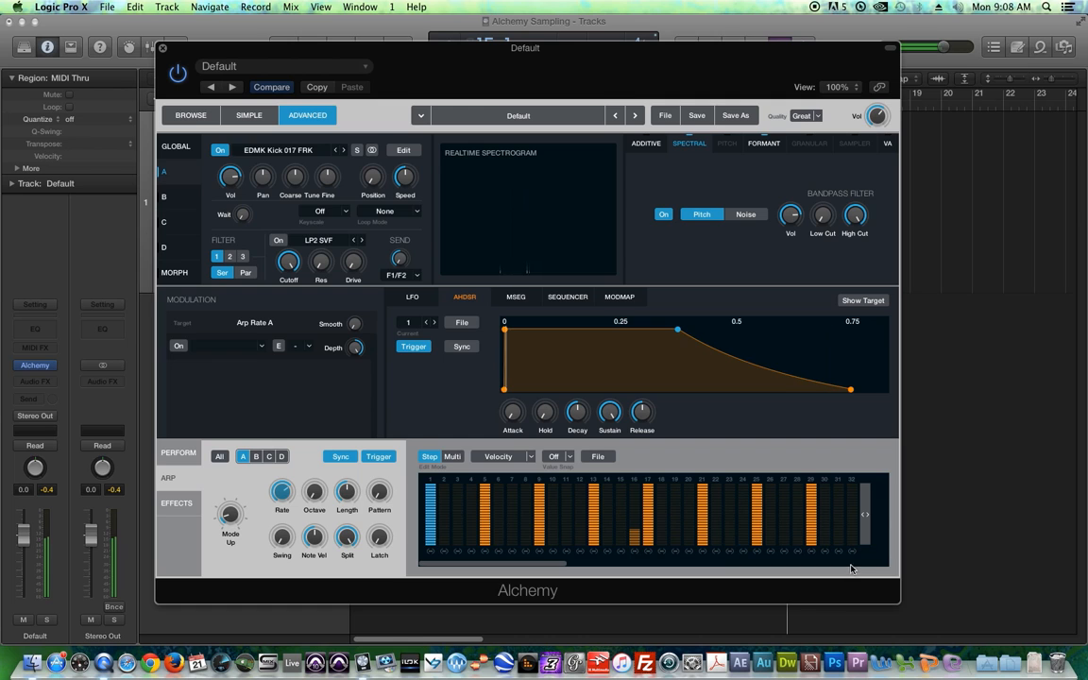
- Add quiet ghost kicks on steps 20, 32, 27 and 4 of source A's velocity pattern, with step 20 at about 19%
left_click(692, 537)
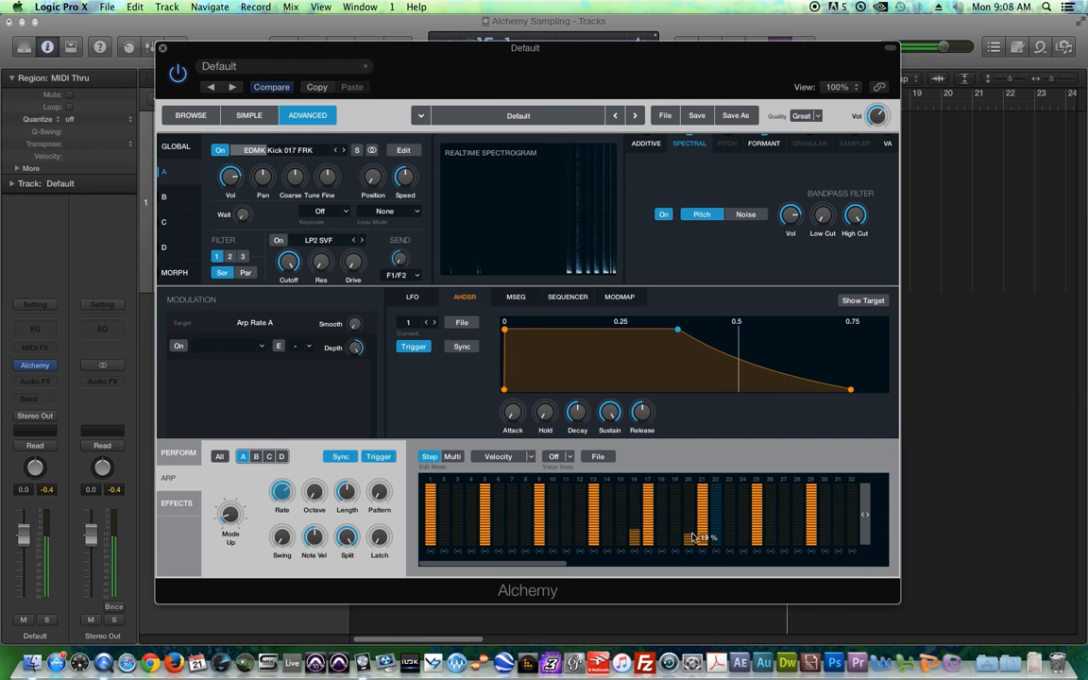
left_click(853, 537)
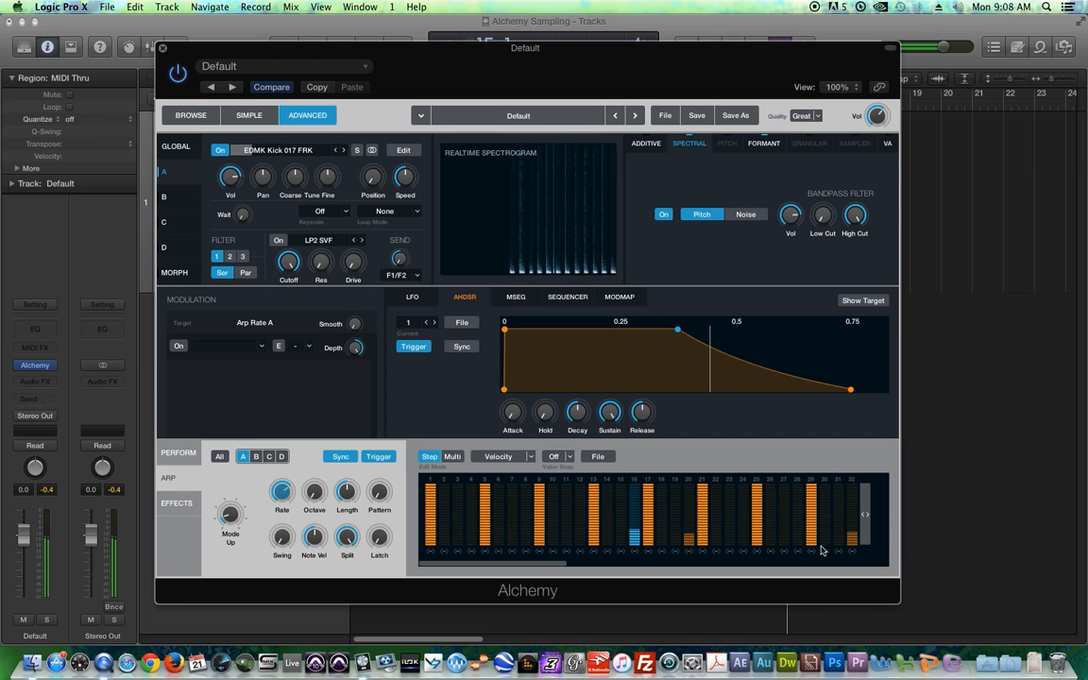
left_click(785, 520)
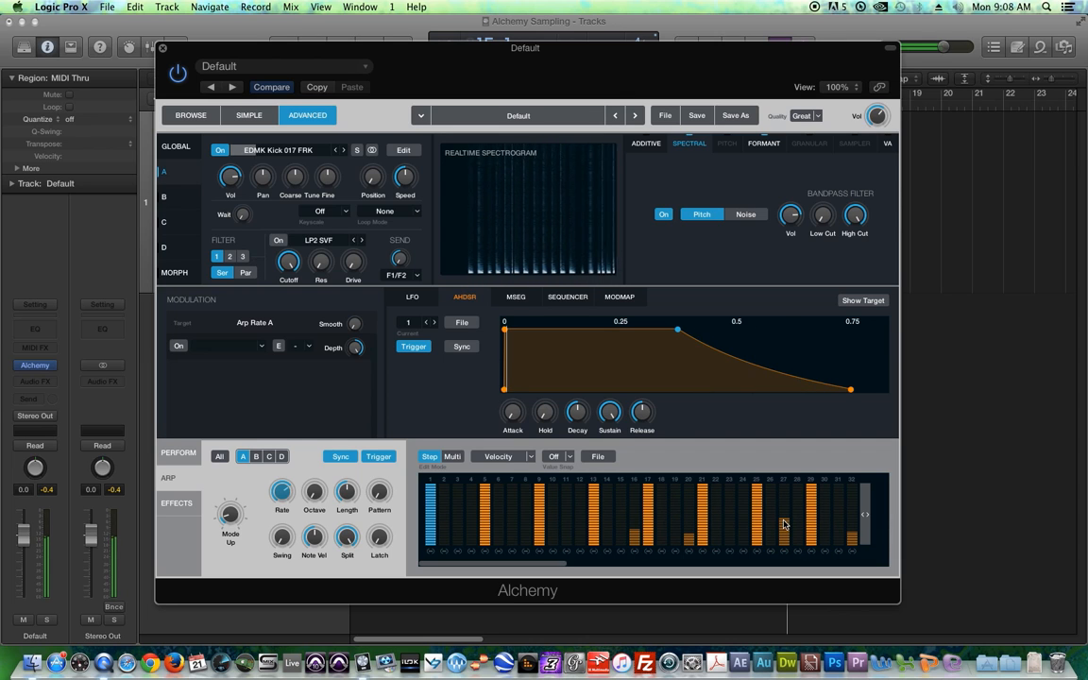
left_click_drag(474, 540, 474, 532)
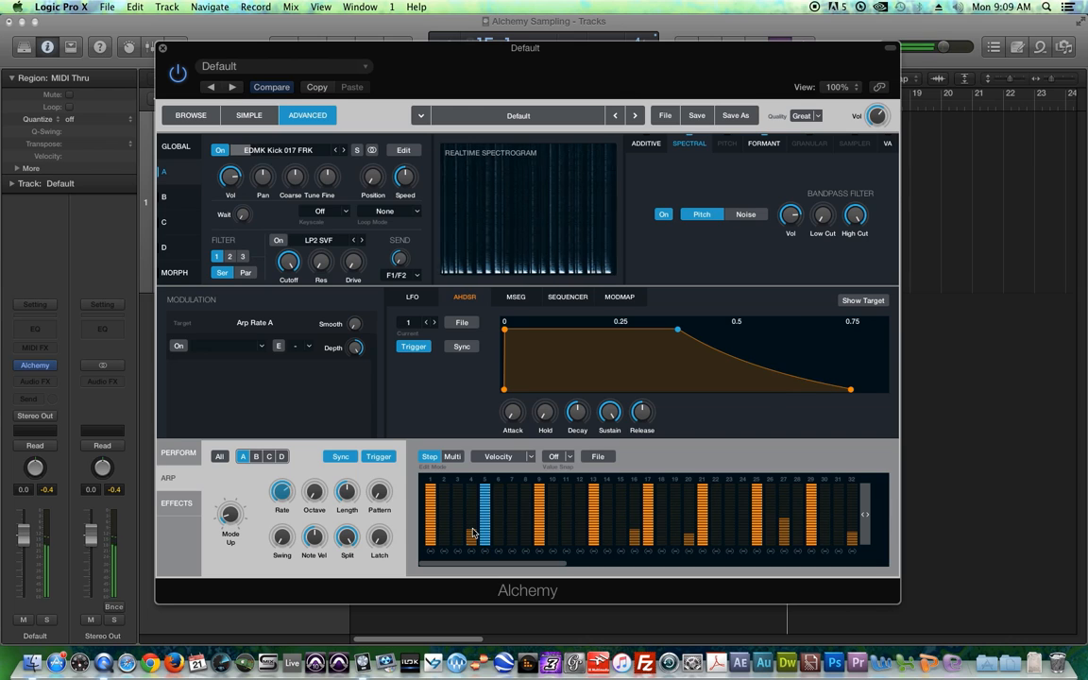
- Start importing audio into source B and browse MEDIA > AUDIO > zzz Sample Library > Drums > EDM Snares and Claps > ESC Dynamic Snares FRK
left_click(163, 196)
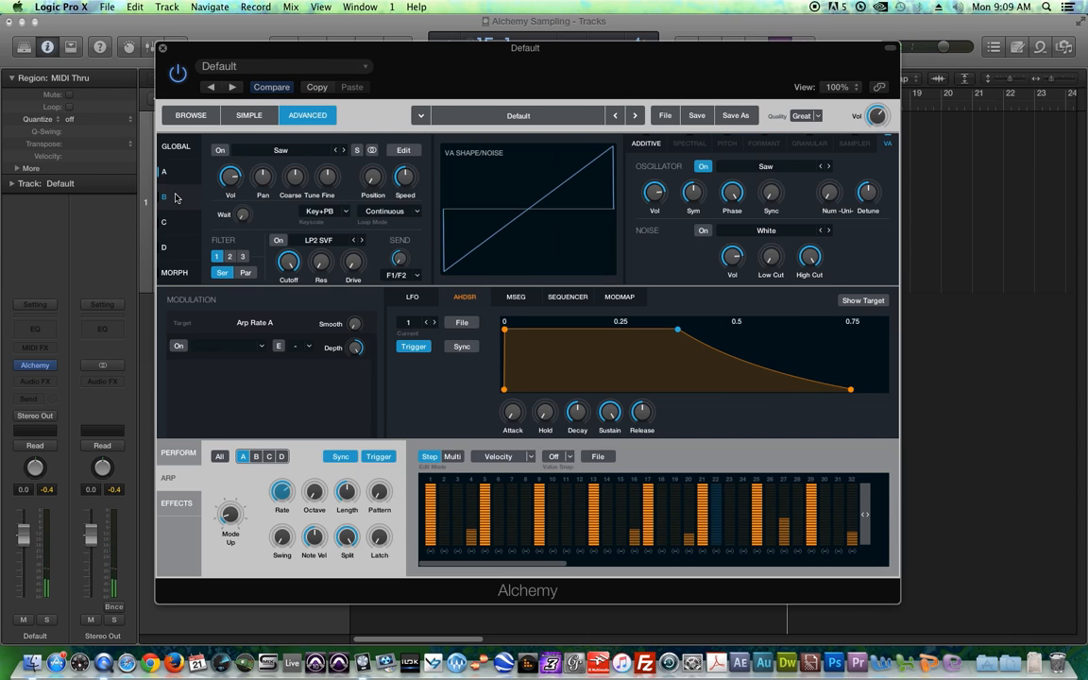
left_click(281, 153)
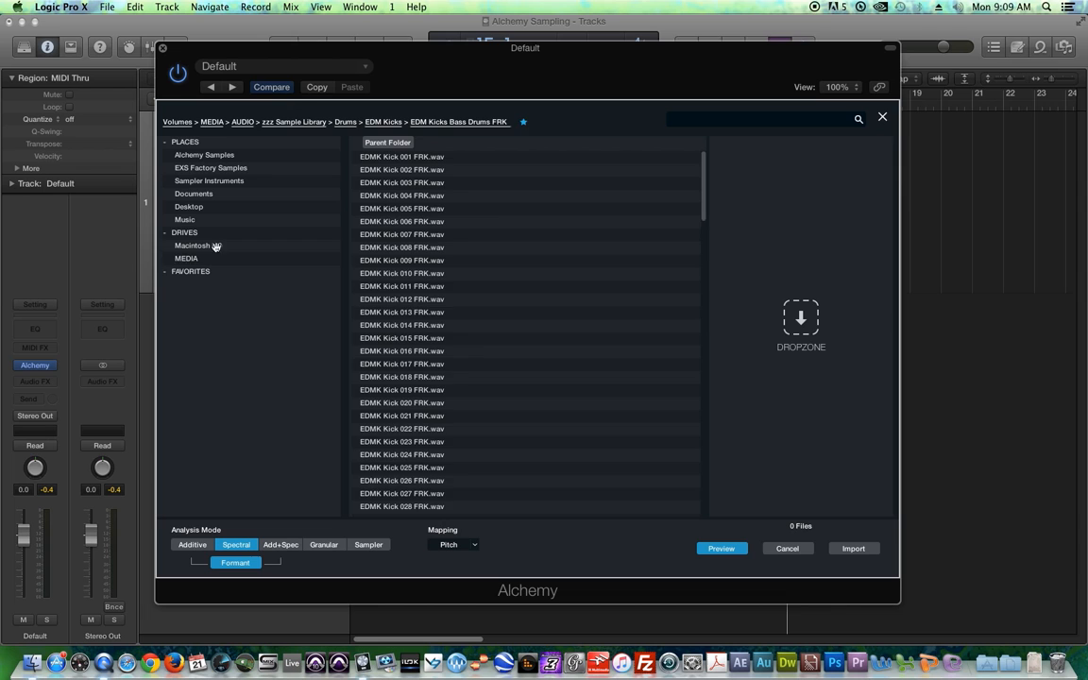
left_click(188, 258)
double_click(377, 169)
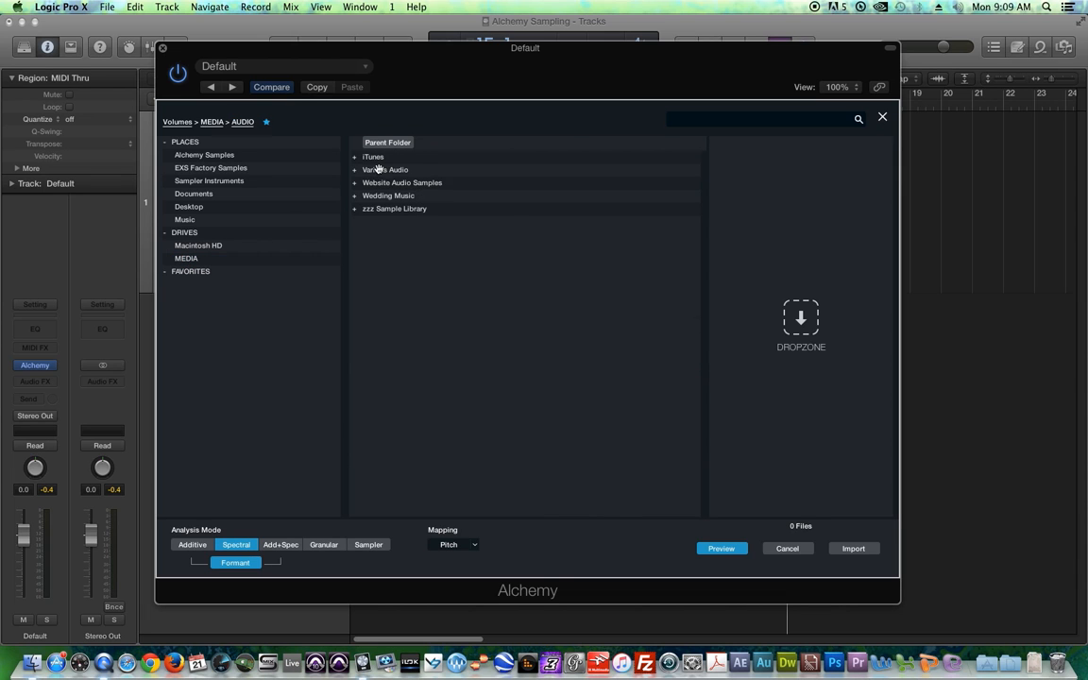
double_click(392, 208)
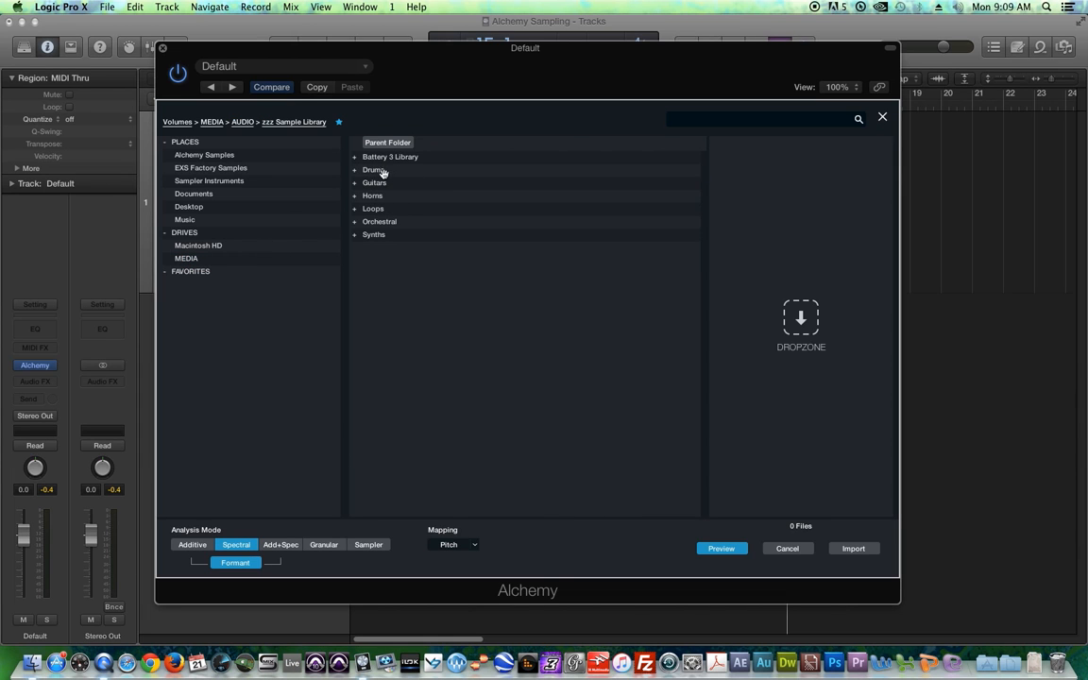
double_click(375, 169)
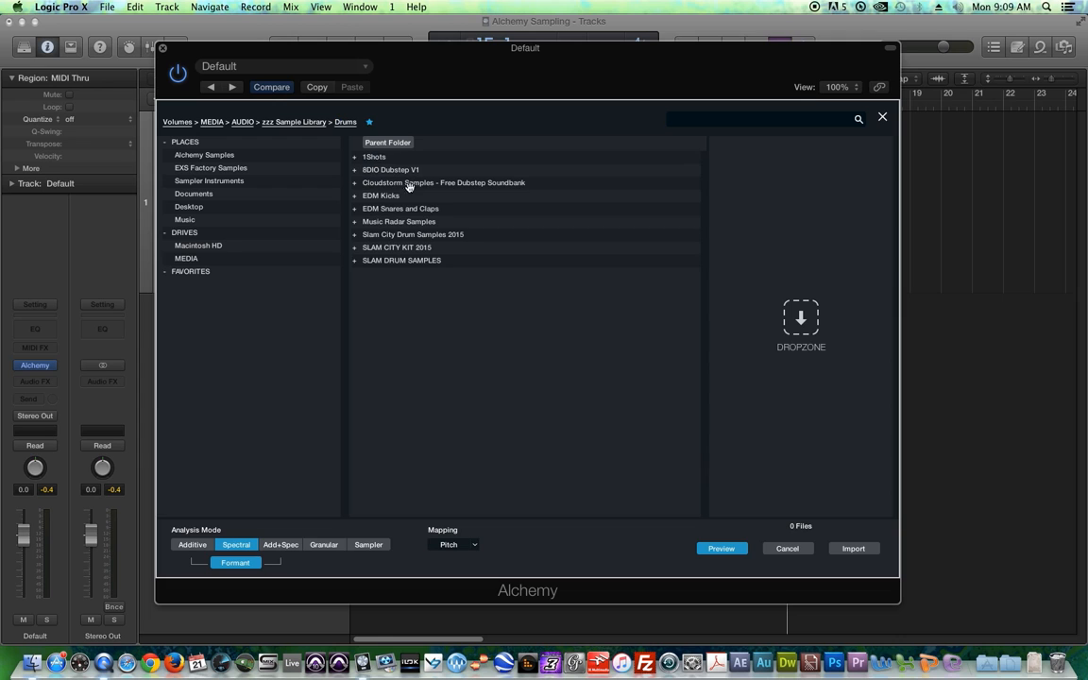
double_click(412, 209)
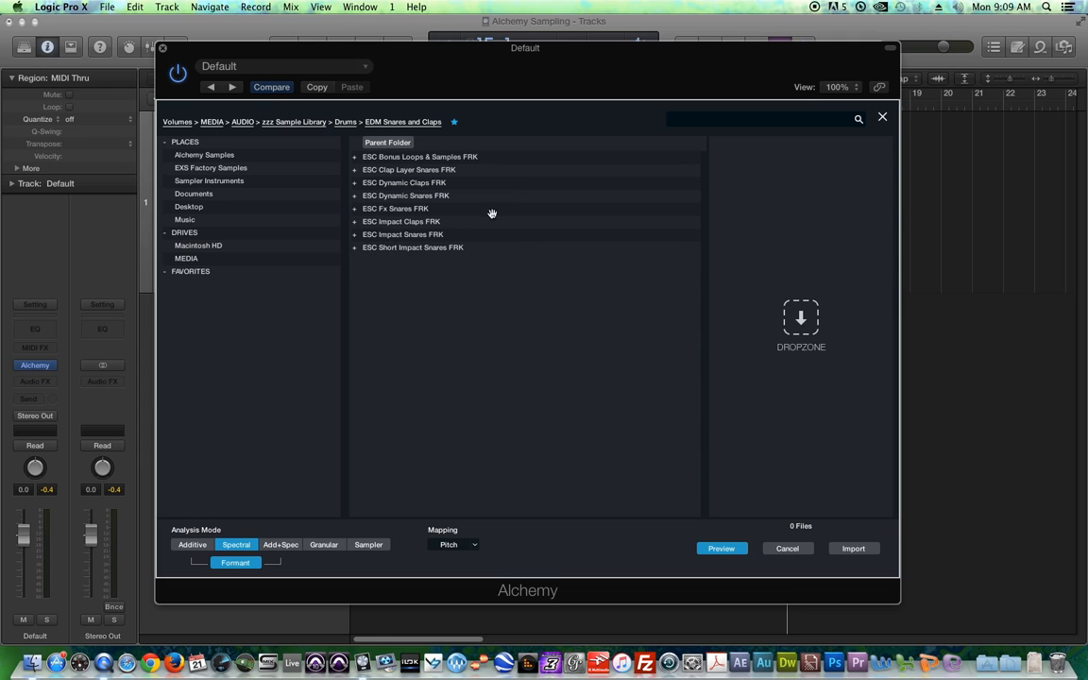
double_click(435, 195)
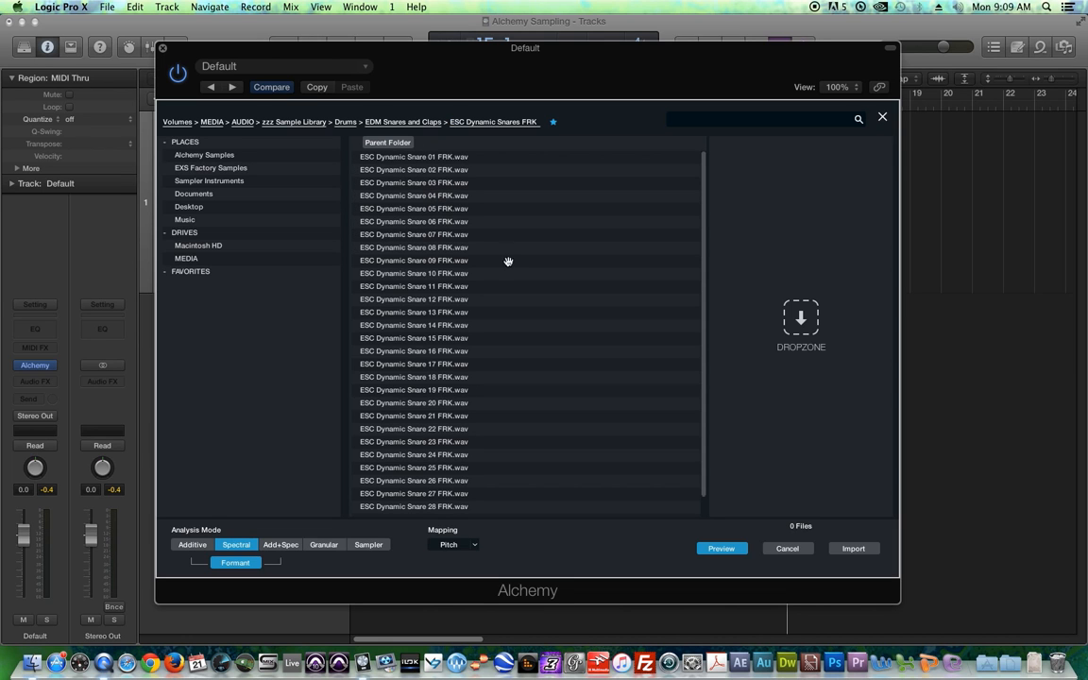
scroll(503, 261, "down", 1)
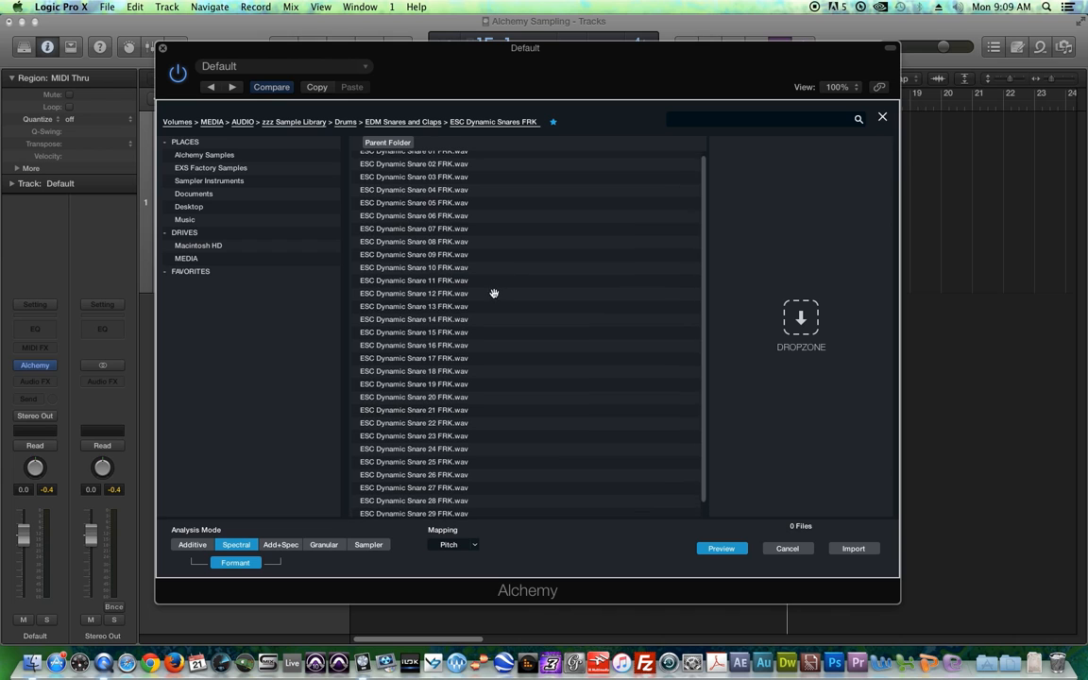
- Audition several snares in the ESC Dynamic Snares FRK folder and import ESC Dynamic Snare 09 FRK.wav into source B
scroll(489, 293, "down", 1)
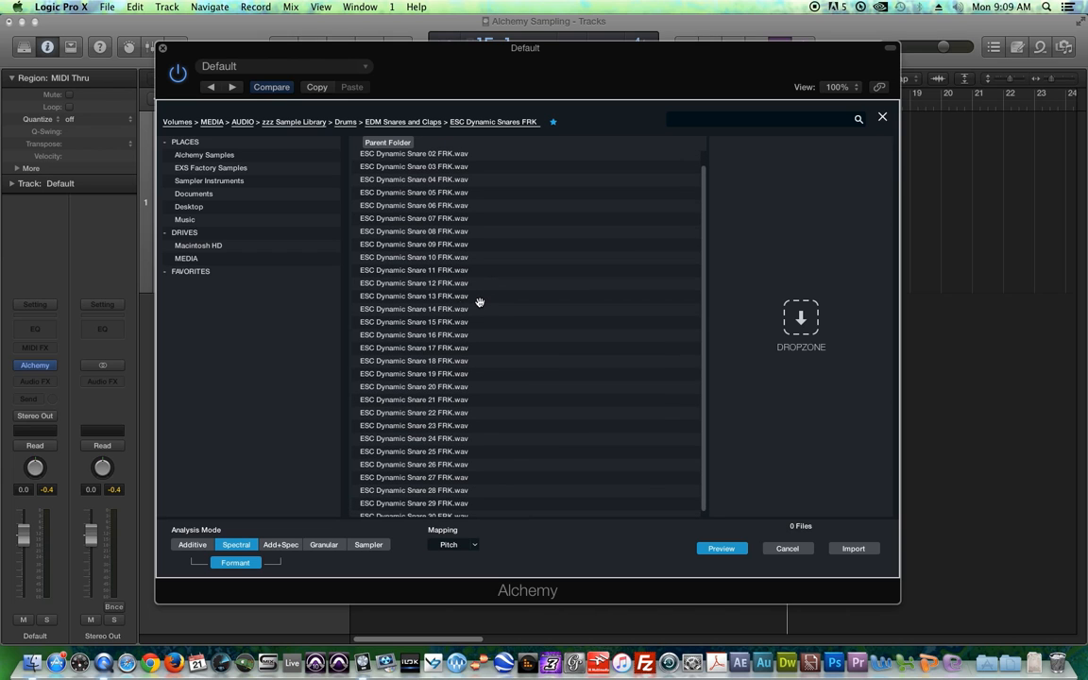
left_click(432, 309)
left_click(428, 323)
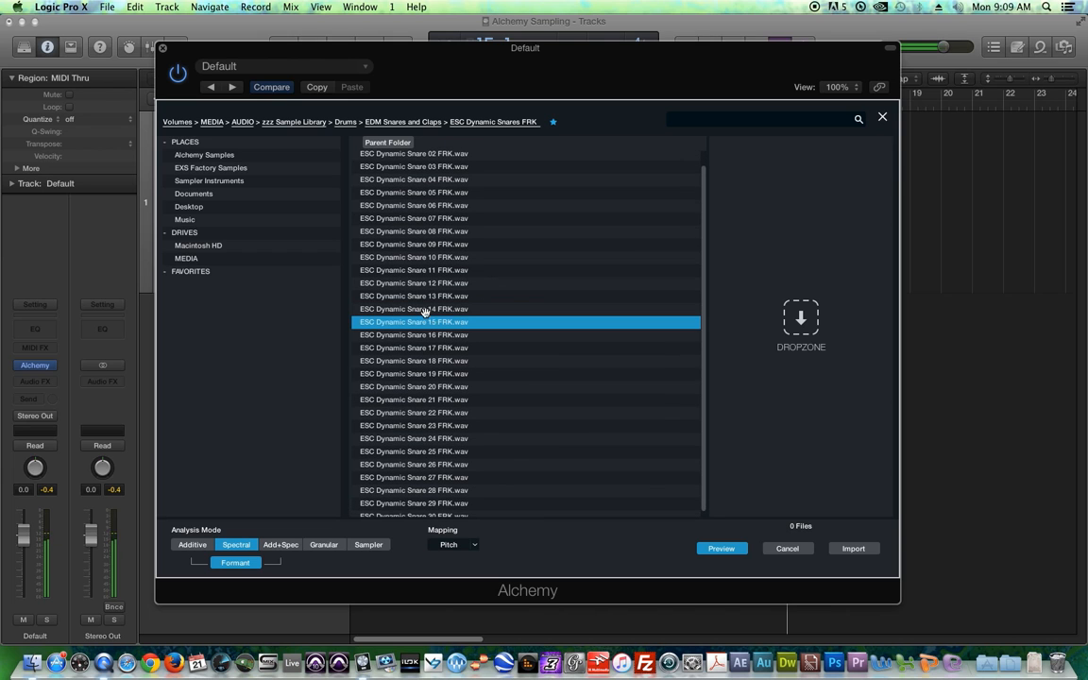
left_click(430, 334)
left_click(431, 257)
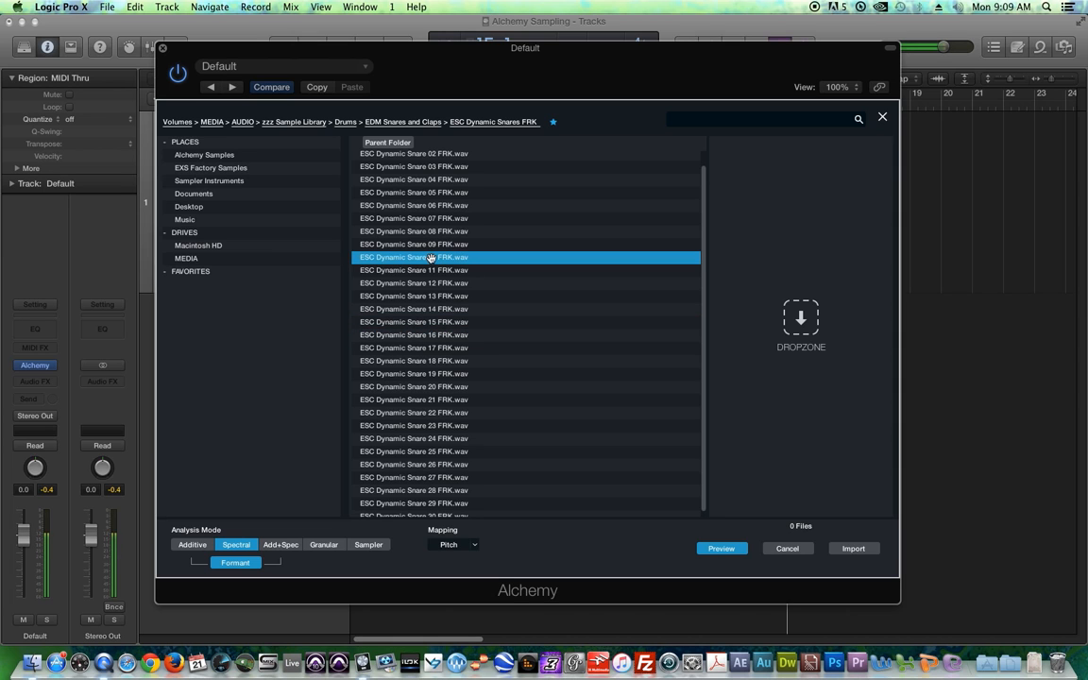
left_click(427, 243)
left_click(429, 234)
left_click(429, 243)
left_click(852, 548)
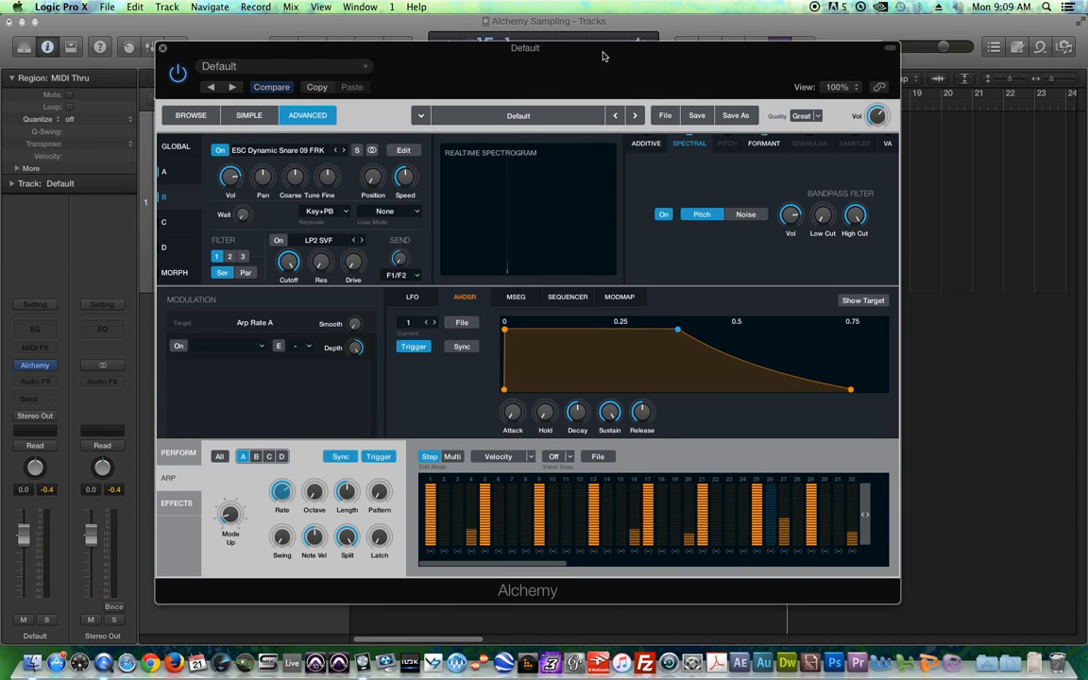
- Nudge the plug-in window slightly and turn off keyscale for source B
left_click_drag(603, 57, 597, 52)
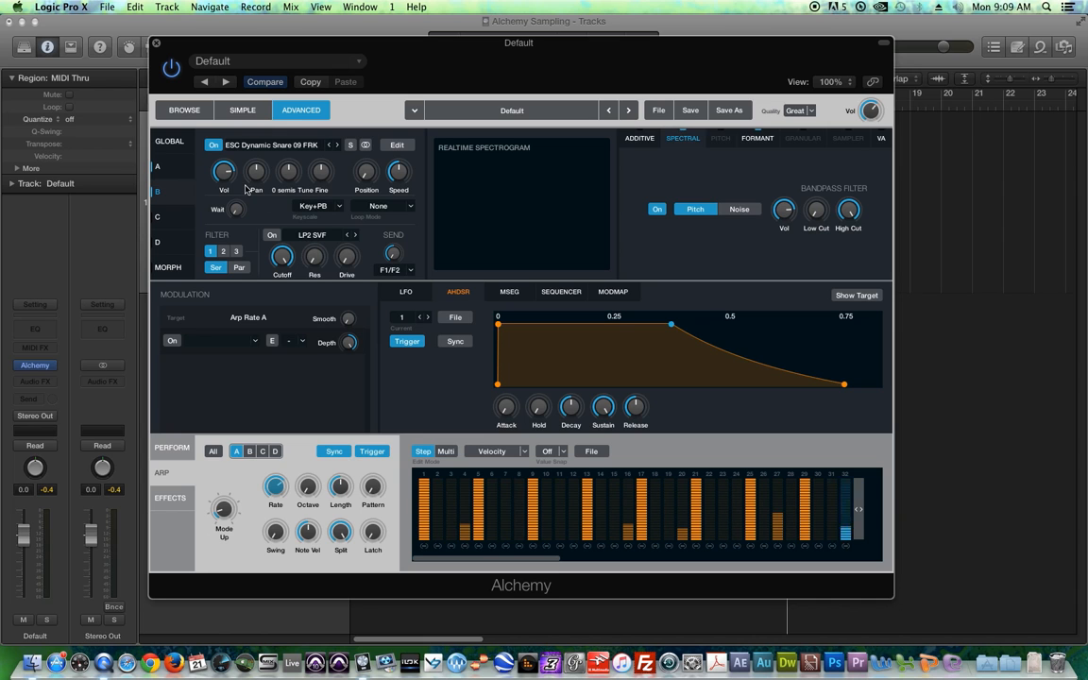
left_click(311, 207)
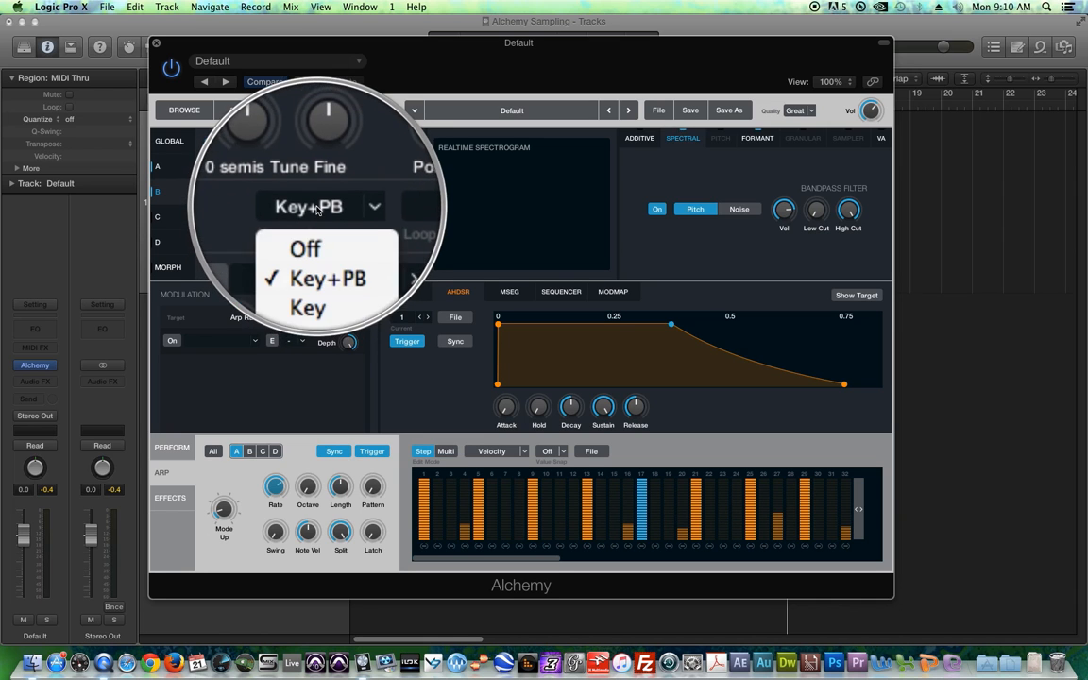
left_click(316, 225)
- In the global voice settings, limit source B to 1 voice and set its mode to Retrigger
left_click(170, 141)
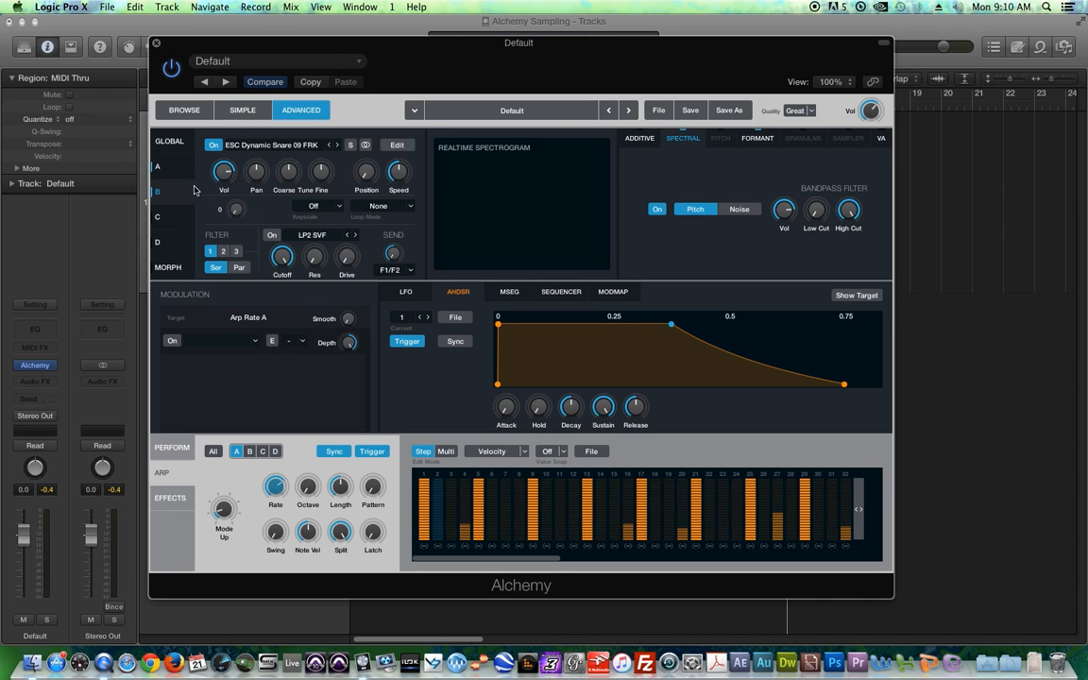
left_click(795, 219)
left_click(777, 237)
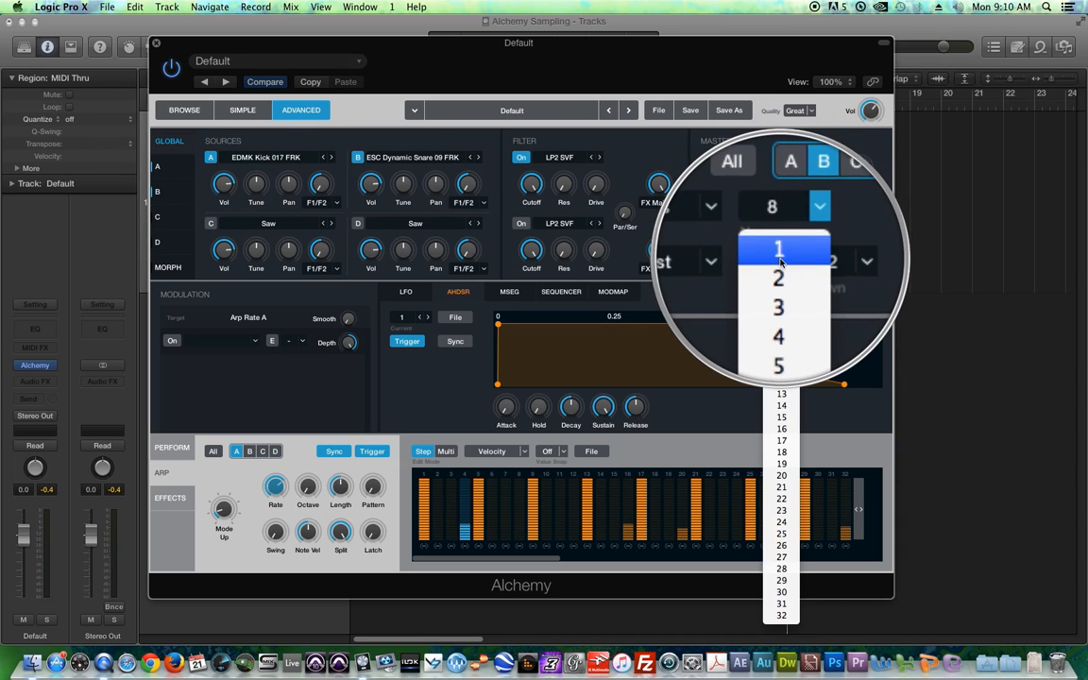
left_click(772, 246)
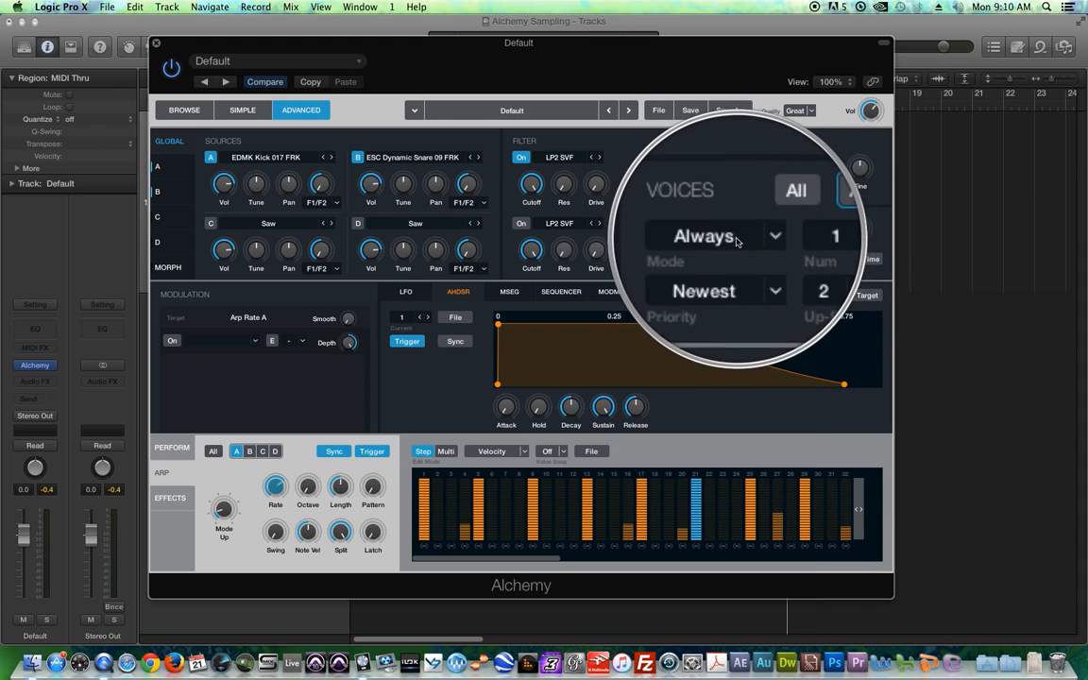
left_click(736, 247)
left_click(729, 274)
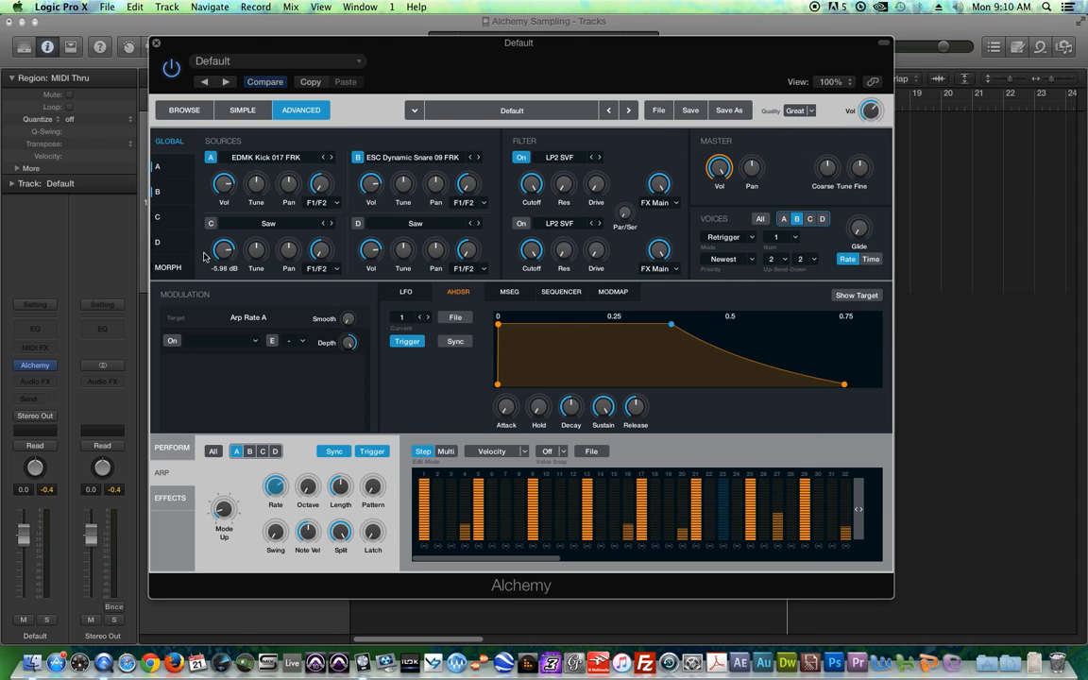
- Show source B's arpeggiator, lower source B's volume to about -10.2 dB and set its arpeggiator mode to Up
left_click(249, 451)
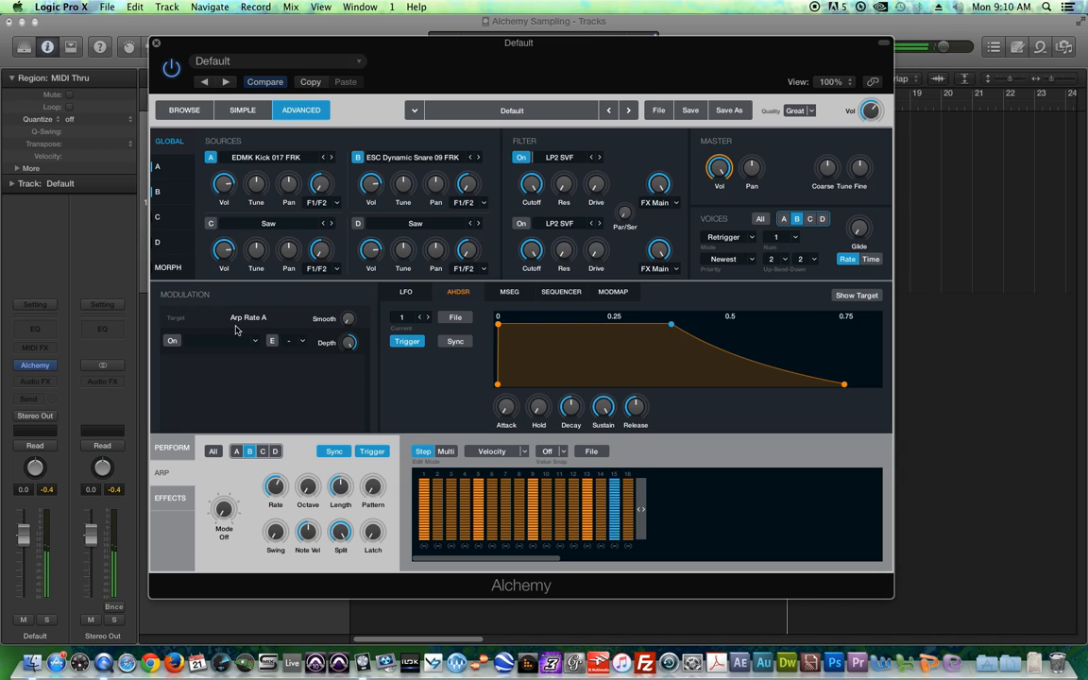
left_click(368, 187)
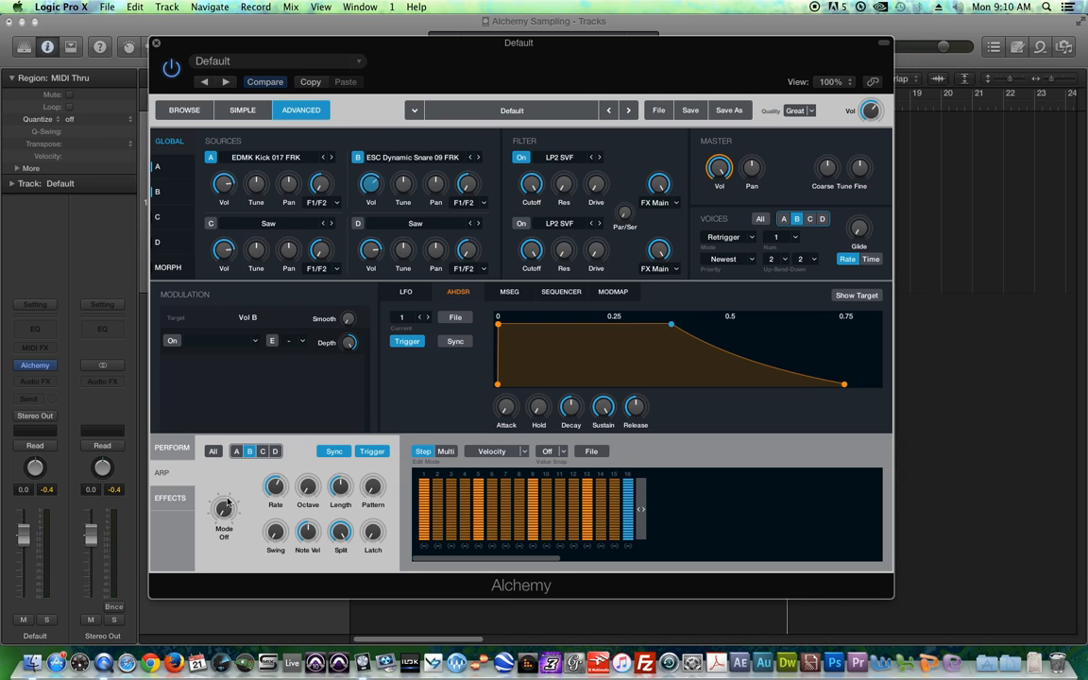
left_click_drag(226, 504, 234, 498)
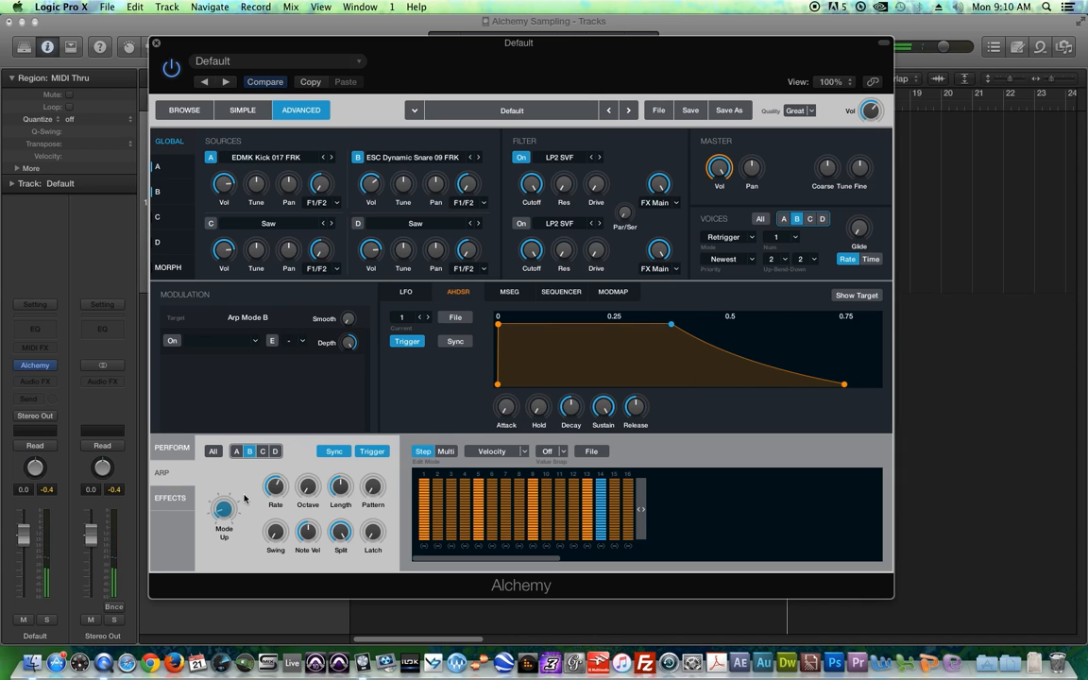
- Clear source B's velocity pattern so only steps 3, 7, 11 and 15 play in the first 16 steps
left_click_drag(425, 512, 475, 547)
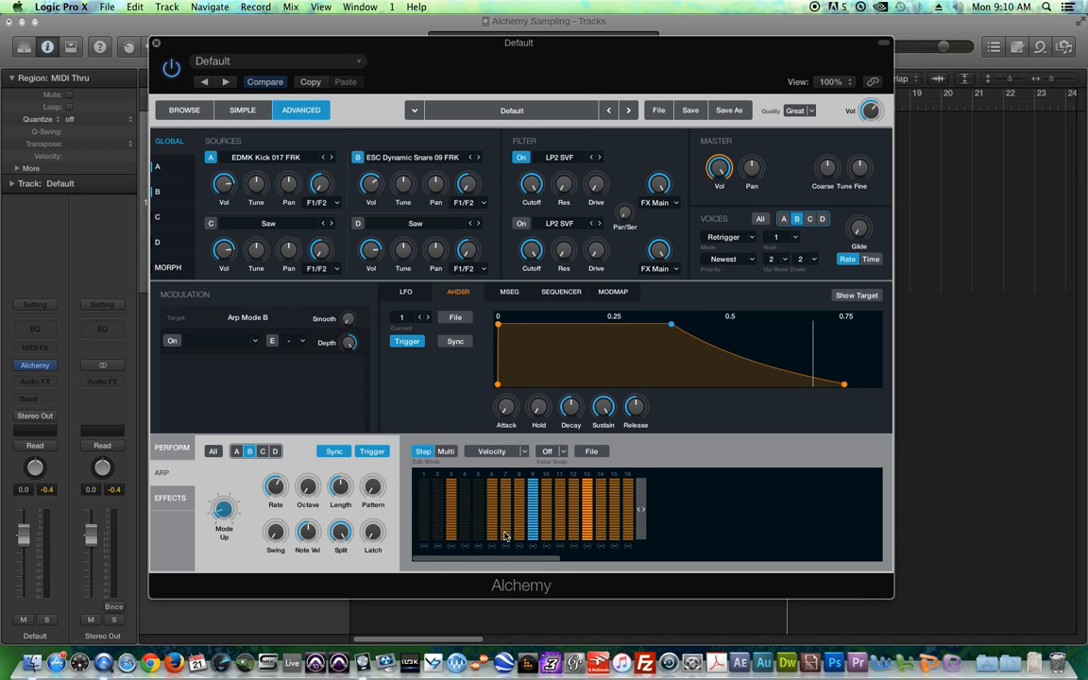
left_click(493, 532)
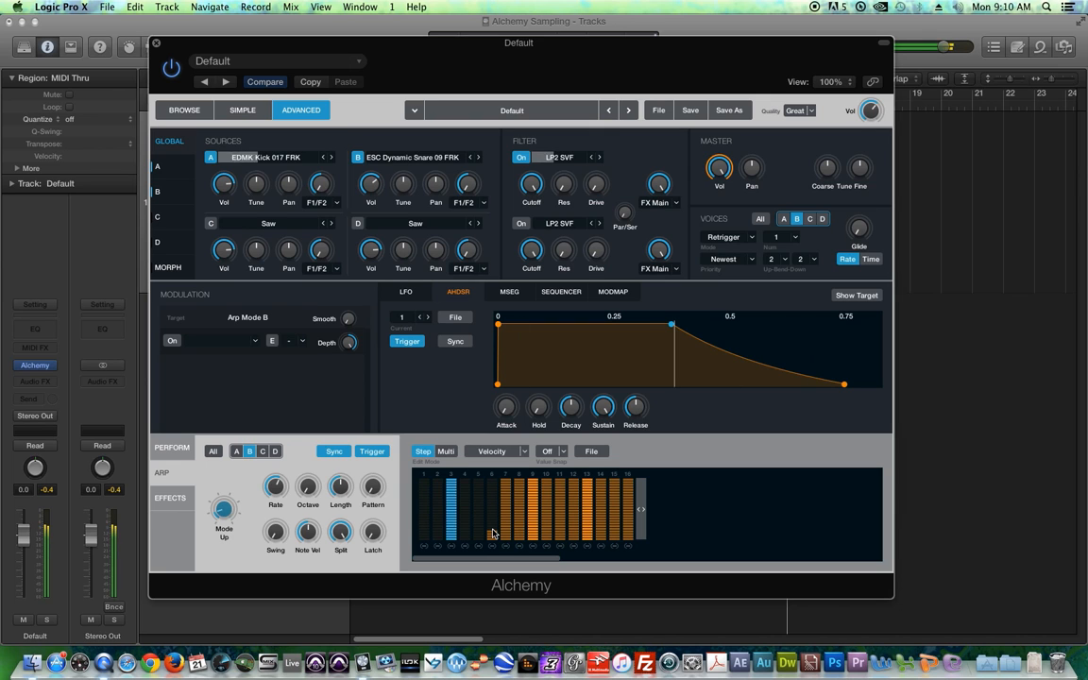
mouse_move(505, 540)
left_mouse_down()
mouse_move(546, 557)
mouse_move(570, 539)
mouse_move(633, 567)
left_mouse_up()
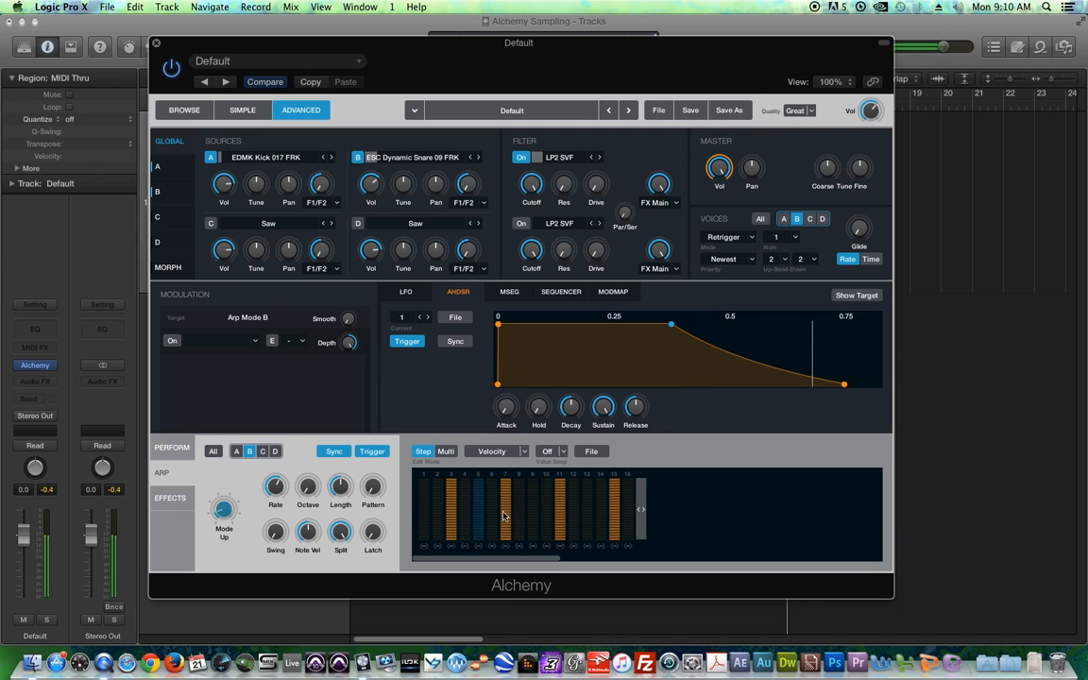
- Extend source B's pattern to 32 steps and clear the added half up to step 30, keeping steps 19, 23 and 27
left_click_drag(632, 514, 857, 514)
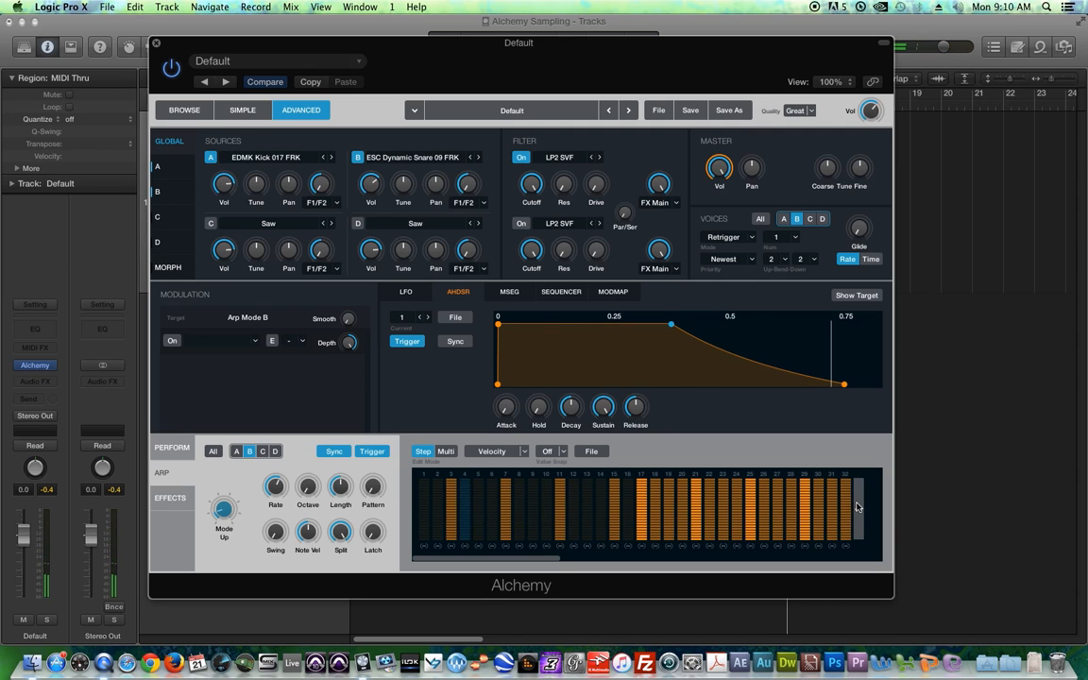
mouse_move(642, 507)
left_mouse_down()
mouse_move(641, 546)
mouse_move(703, 553)
mouse_move(697, 546)
mouse_move(767, 572)
left_mouse_up()
left_click_drag(788, 531, 809, 574)
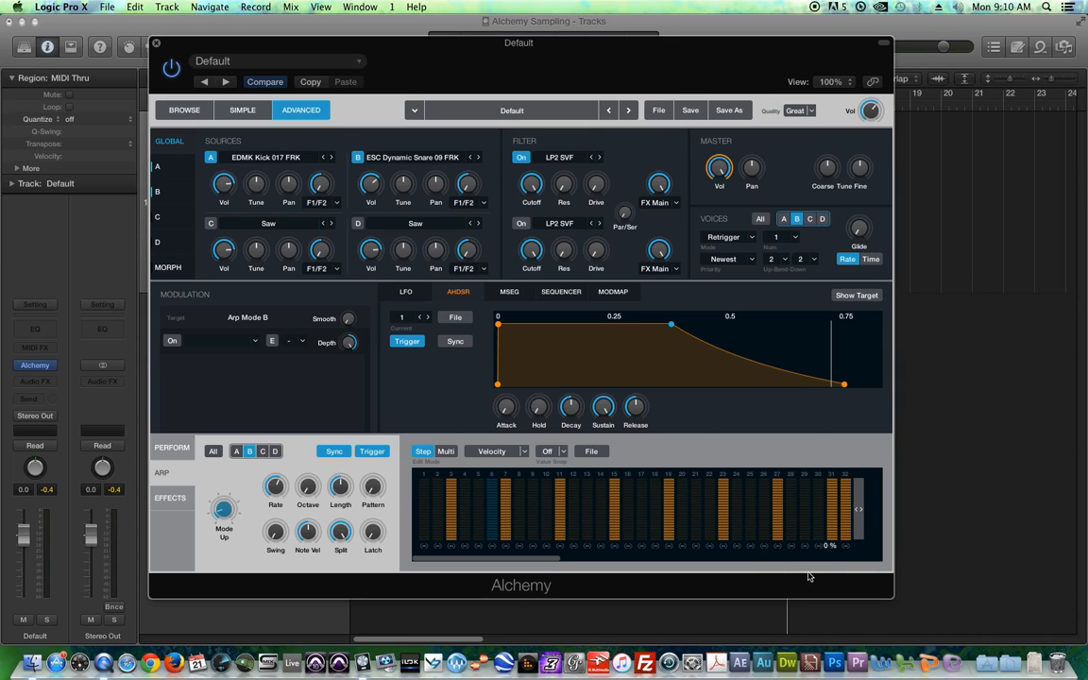
- Reduce step 32 to a quiet ghost snare and add quiet hits on steps 22 and 14 of source B's pattern
mouse_move(845, 532)
left_mouse_down()
mouse_move(847, 563)
mouse_move(845, 522)
left_mouse_up()
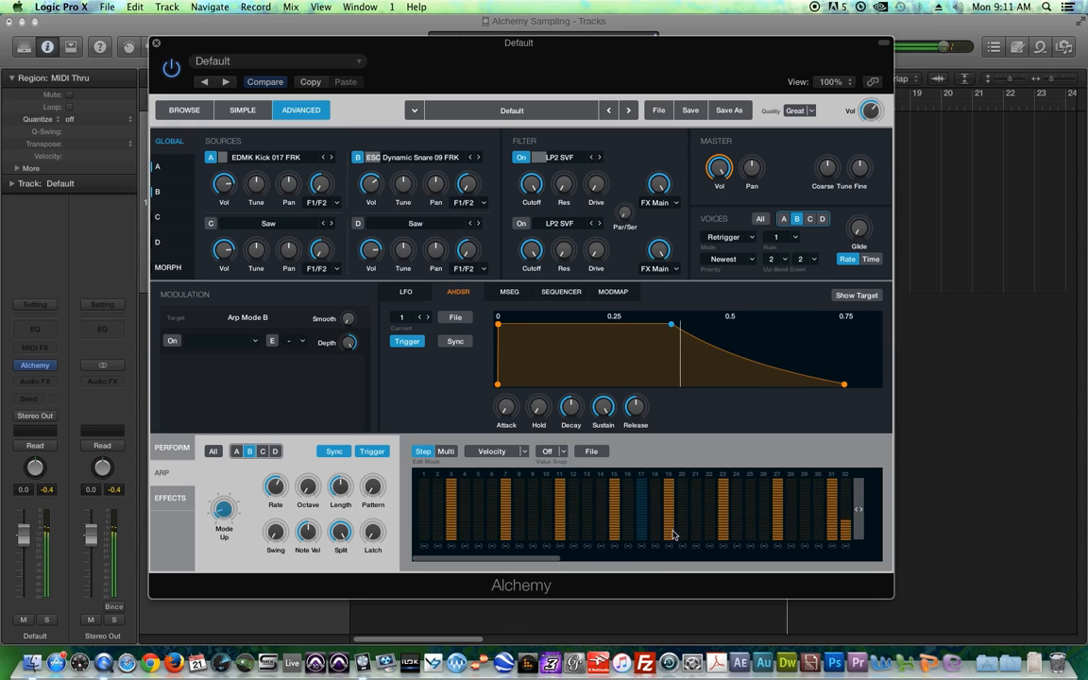
left_click(709, 522)
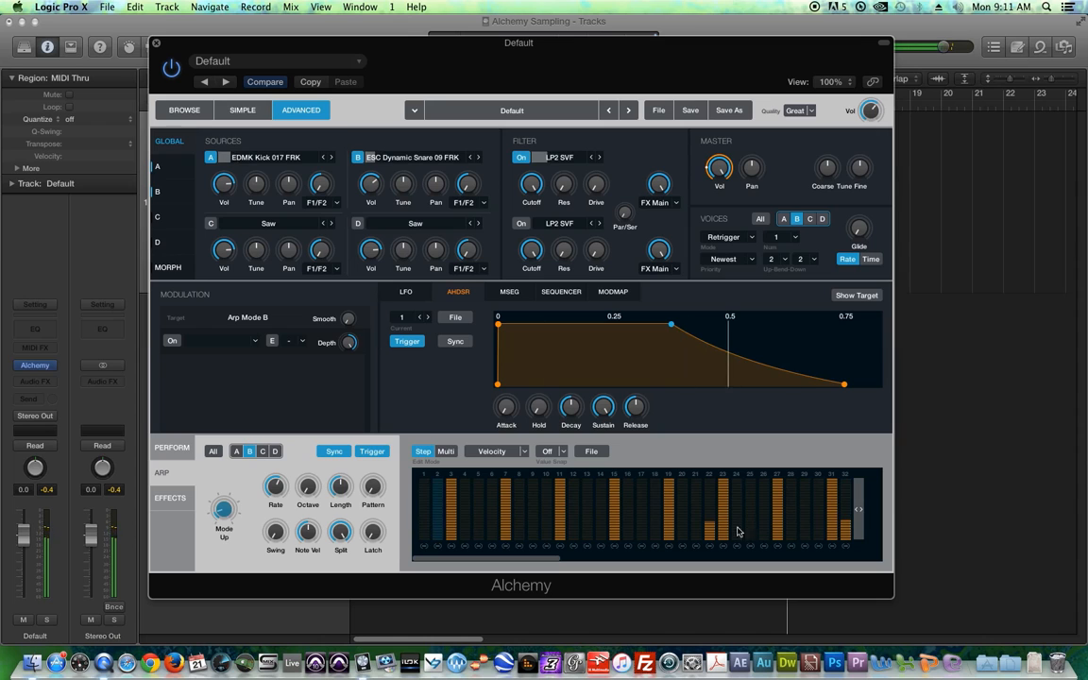
left_click(845, 527)
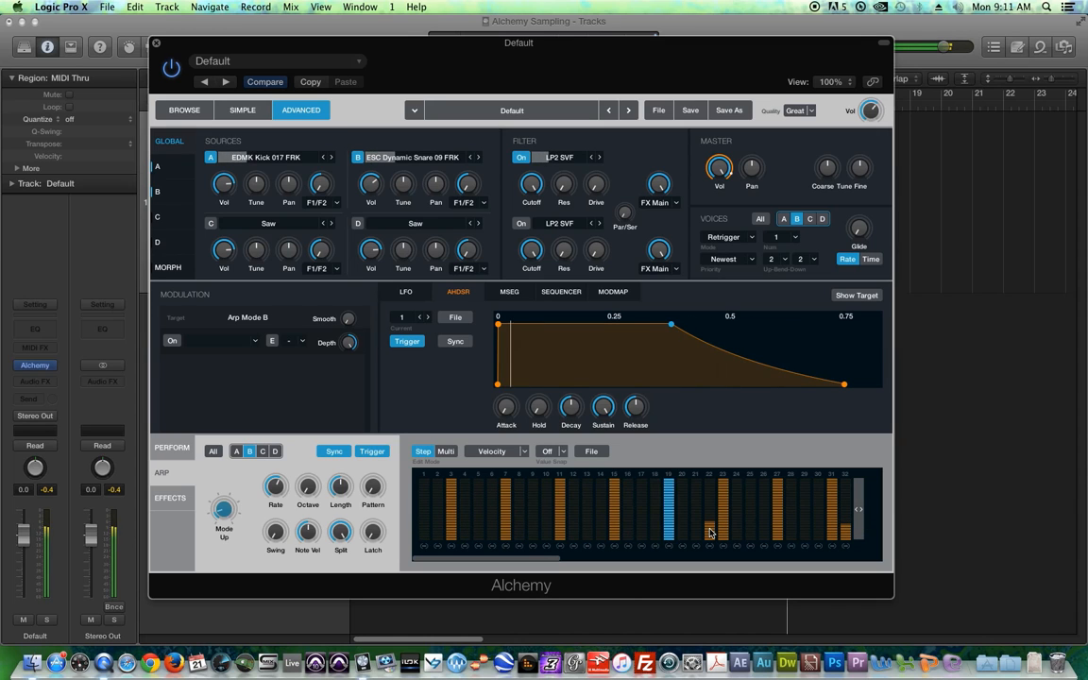
left_click(604, 528)
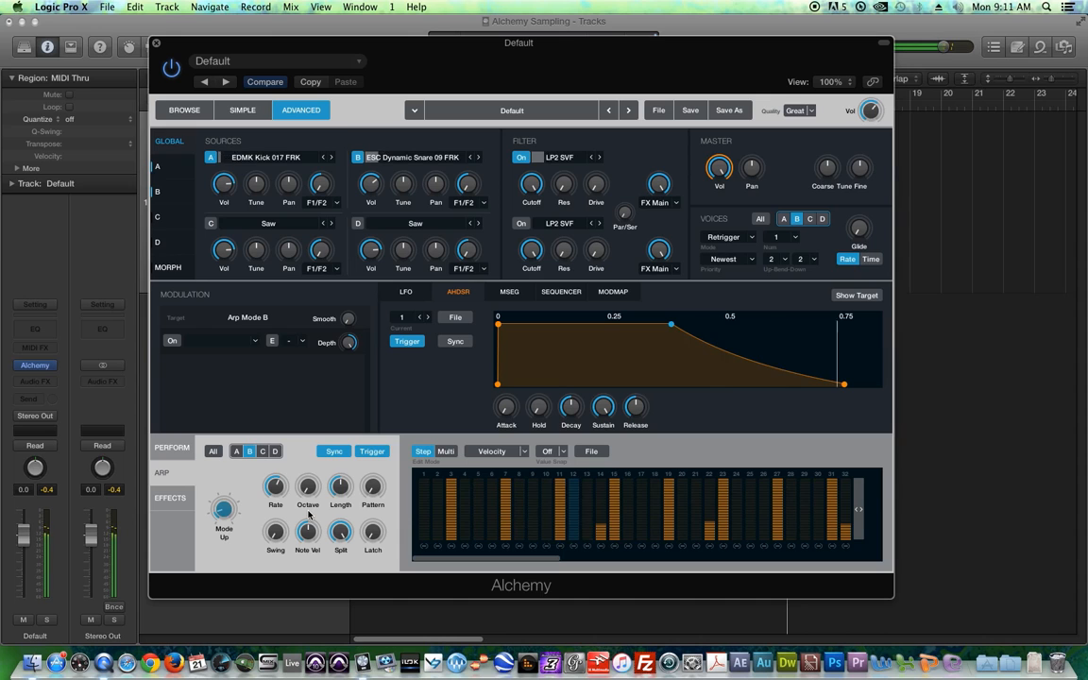
- Start importing audio into source C and browse the sample library to Loops > Drum Stems
left_click(157, 216)
left_click(267, 146)
left_click(267, 188)
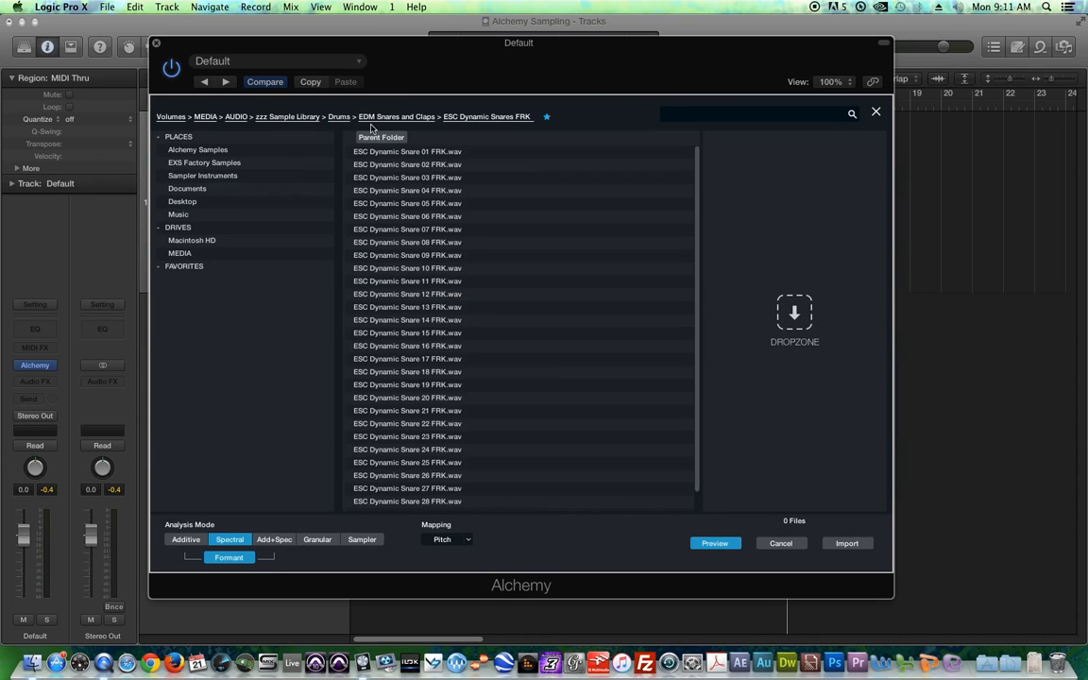
left_click(338, 117)
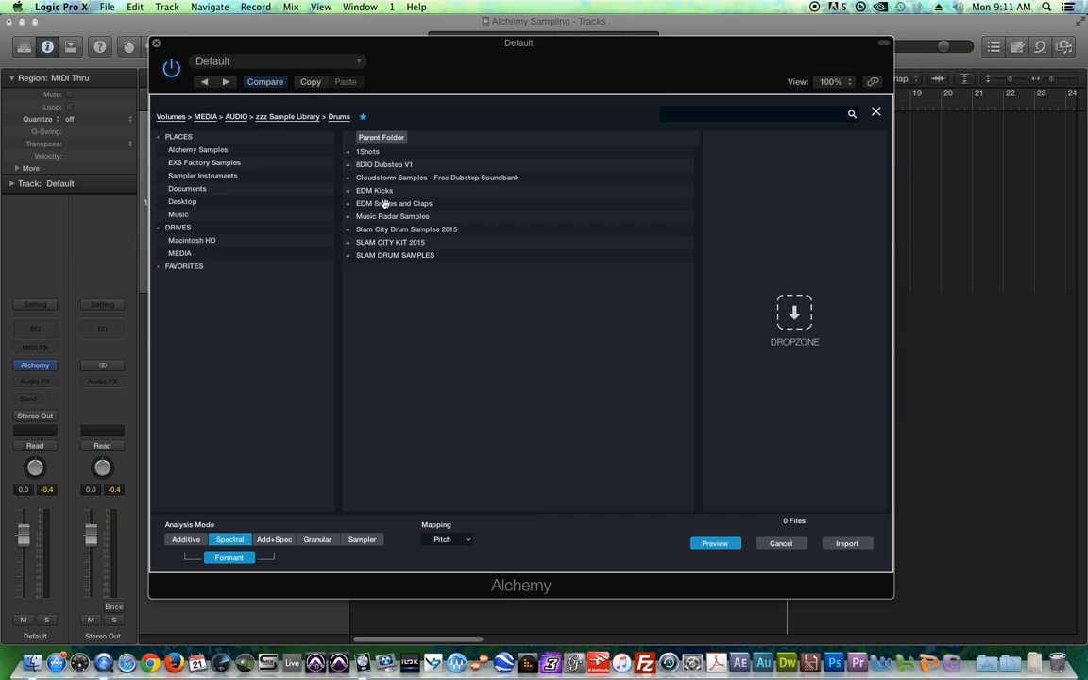
double_click(368, 152)
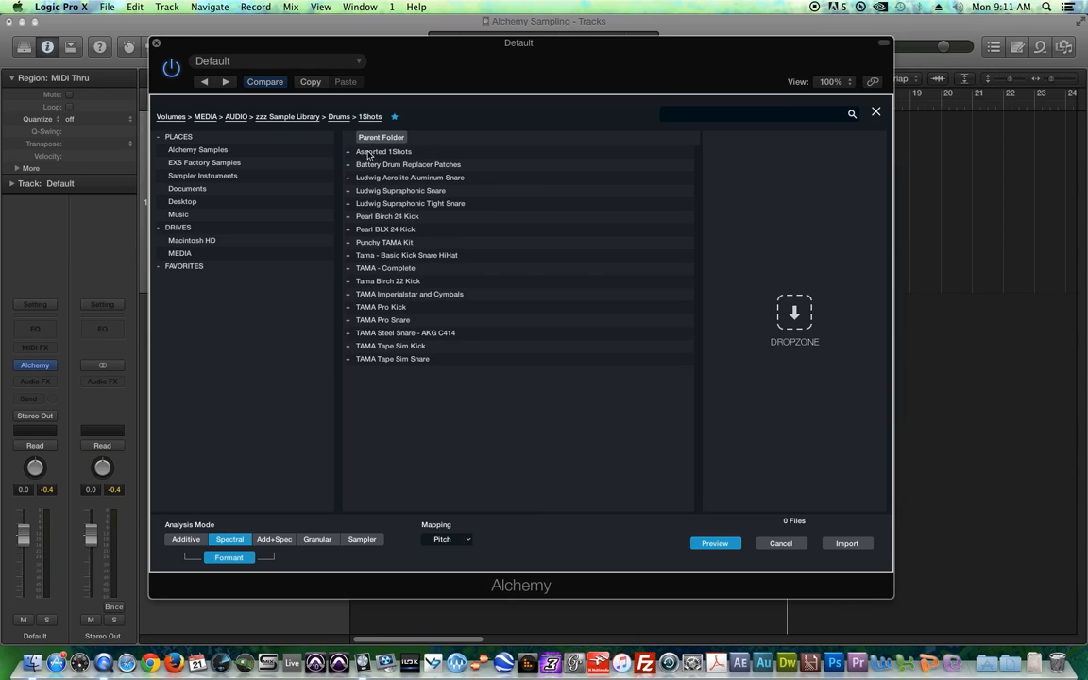
left_click(271, 117)
double_click(367, 203)
double_click(384, 152)
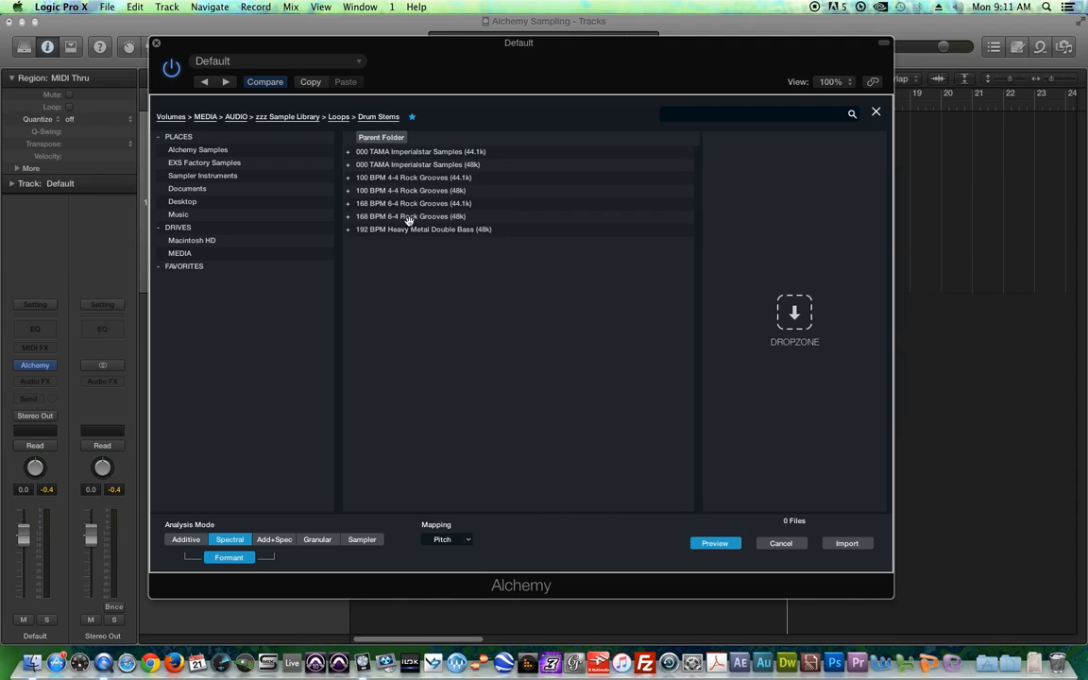
- Import hh A custom 13 closed 1.wav from 000 TAMA Imperialstar Samples (48k) > Cymbals and Hats into source C
double_click(451, 165)
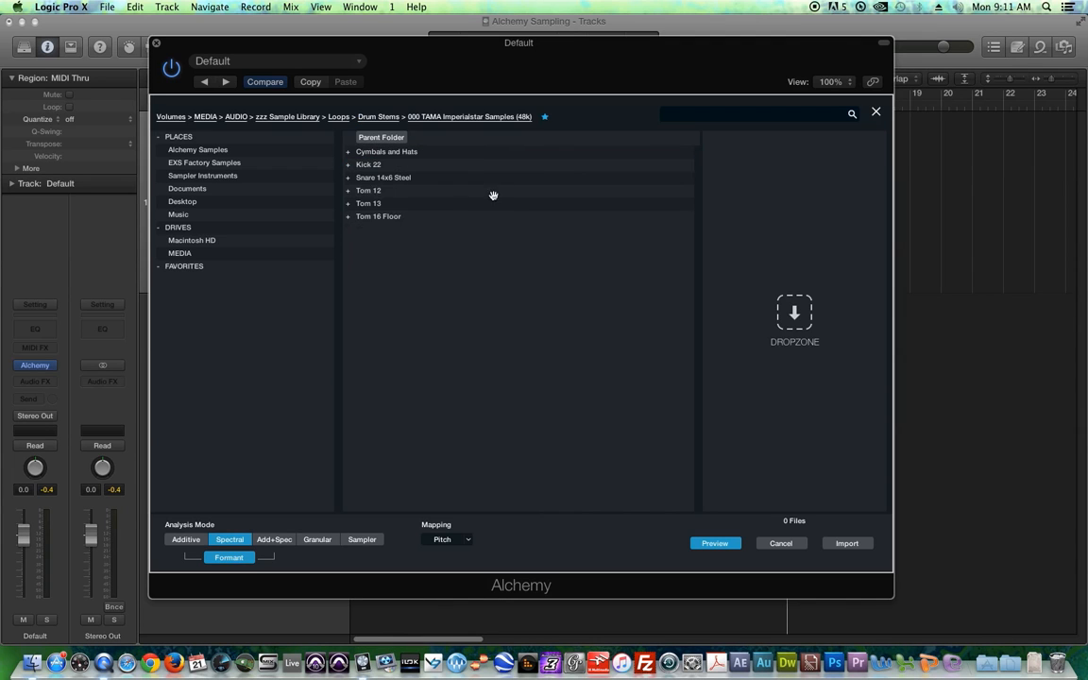
double_click(375, 153)
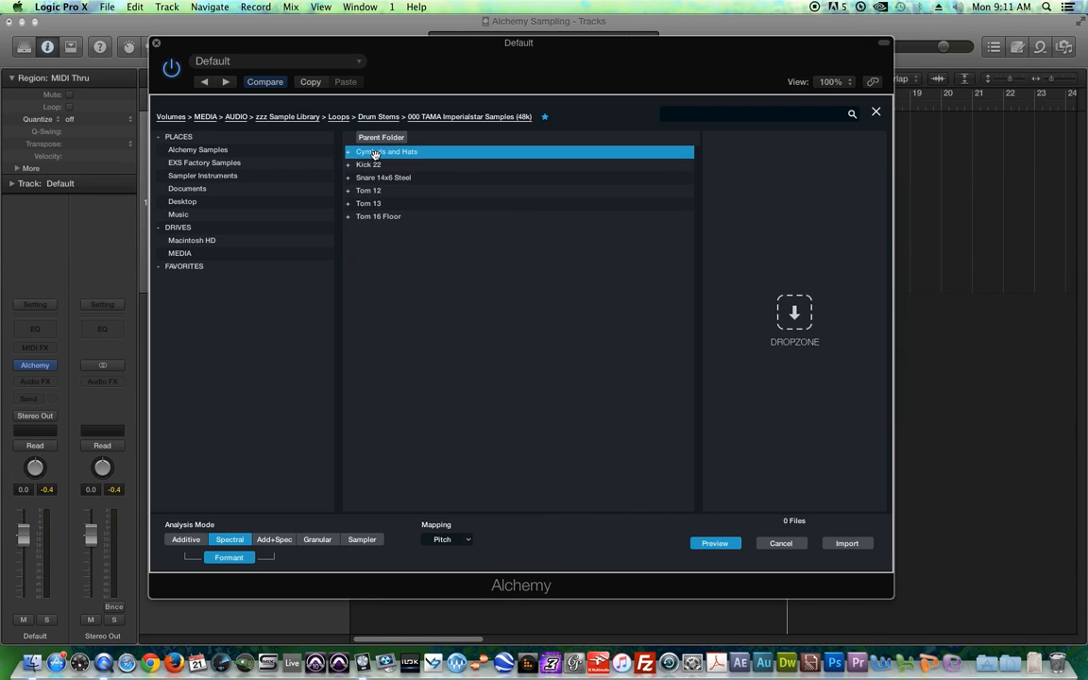
left_click(398, 268)
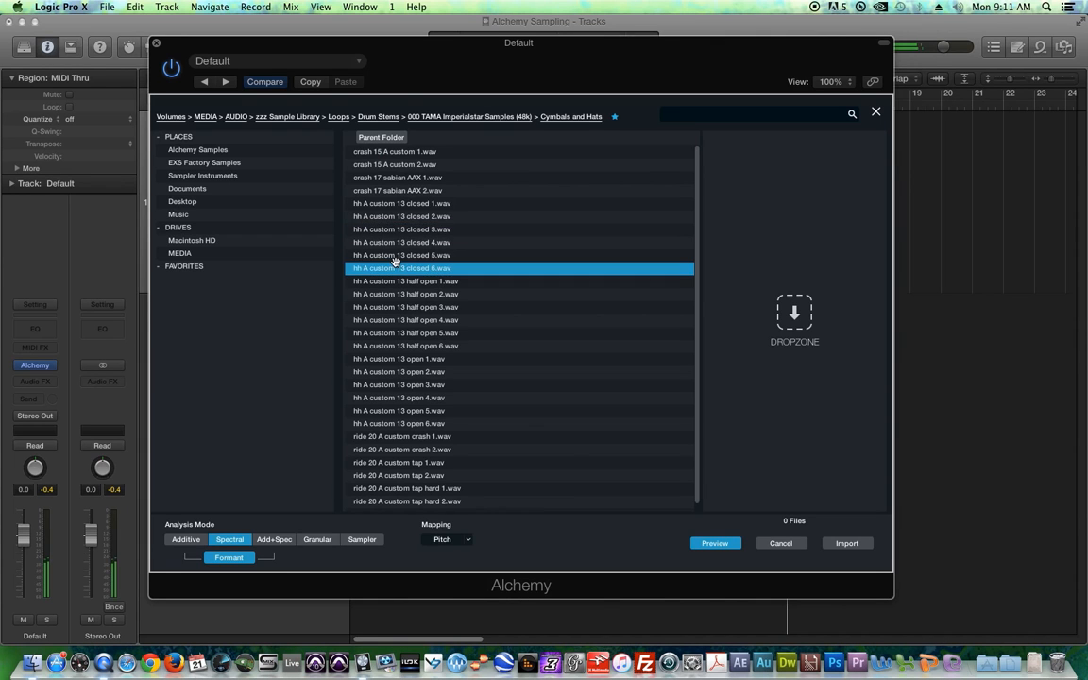
double_click(400, 204)
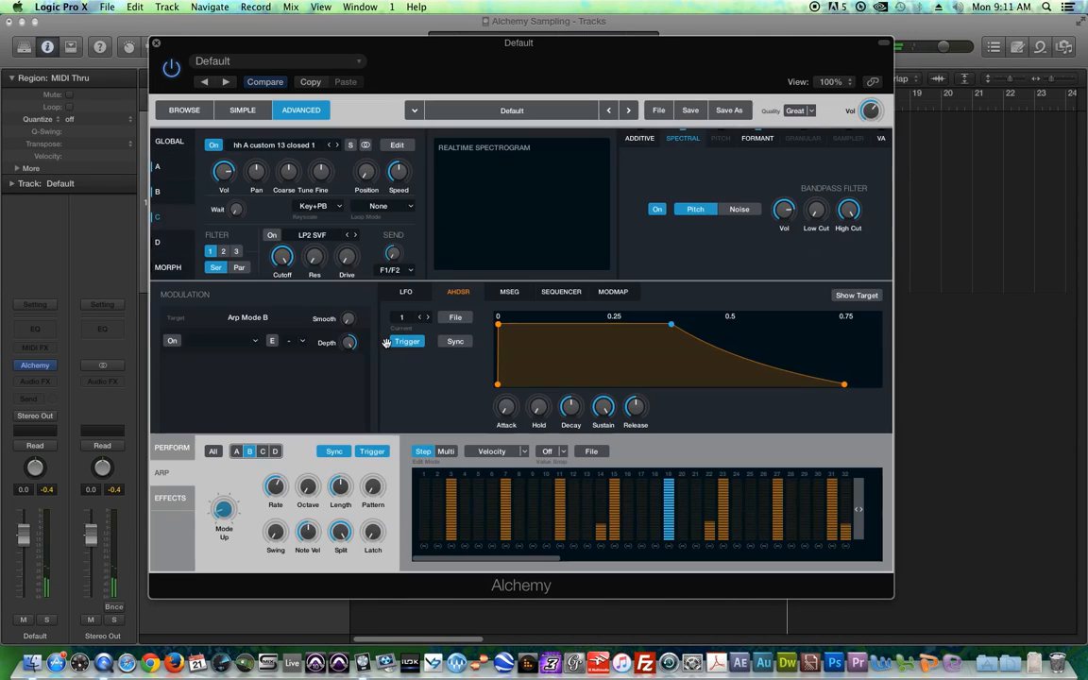
- Turn off keyscale for source C and set its voices to 1 in Retrigger mode
left_click(317, 206)
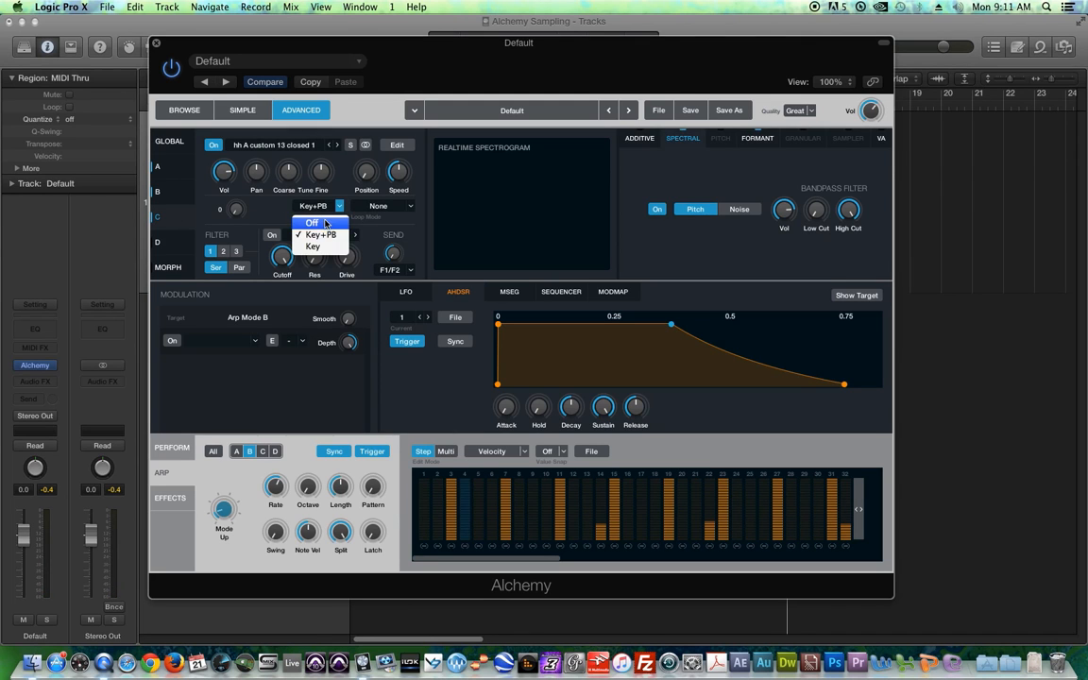
left_click(298, 193)
left_click(171, 144)
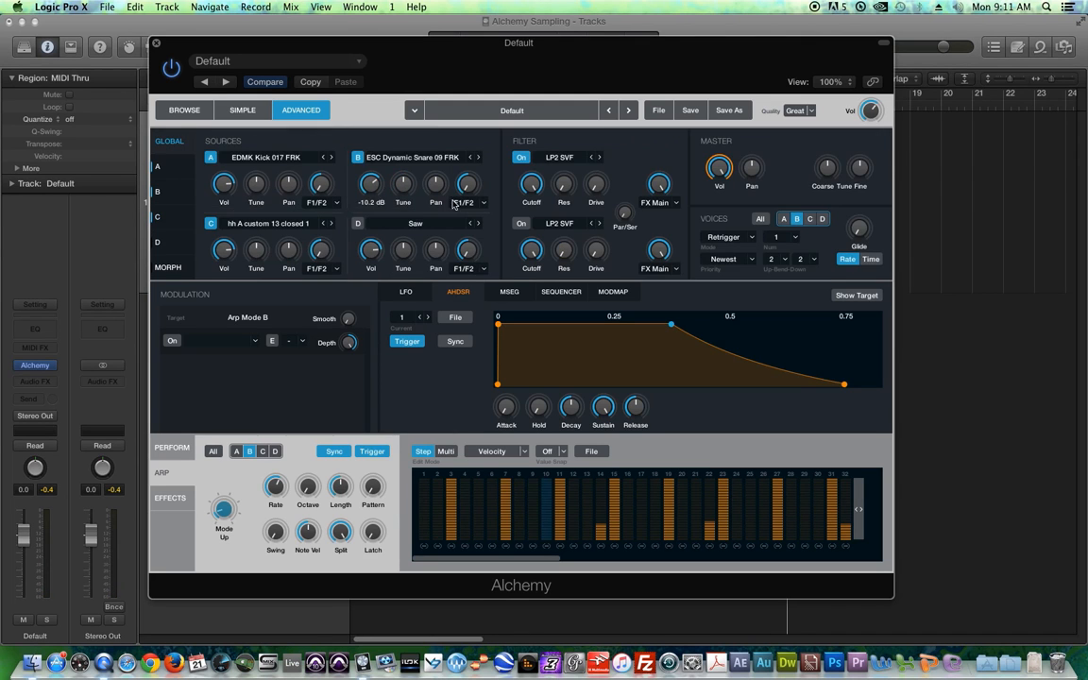
left_click(793, 238)
left_click(780, 254)
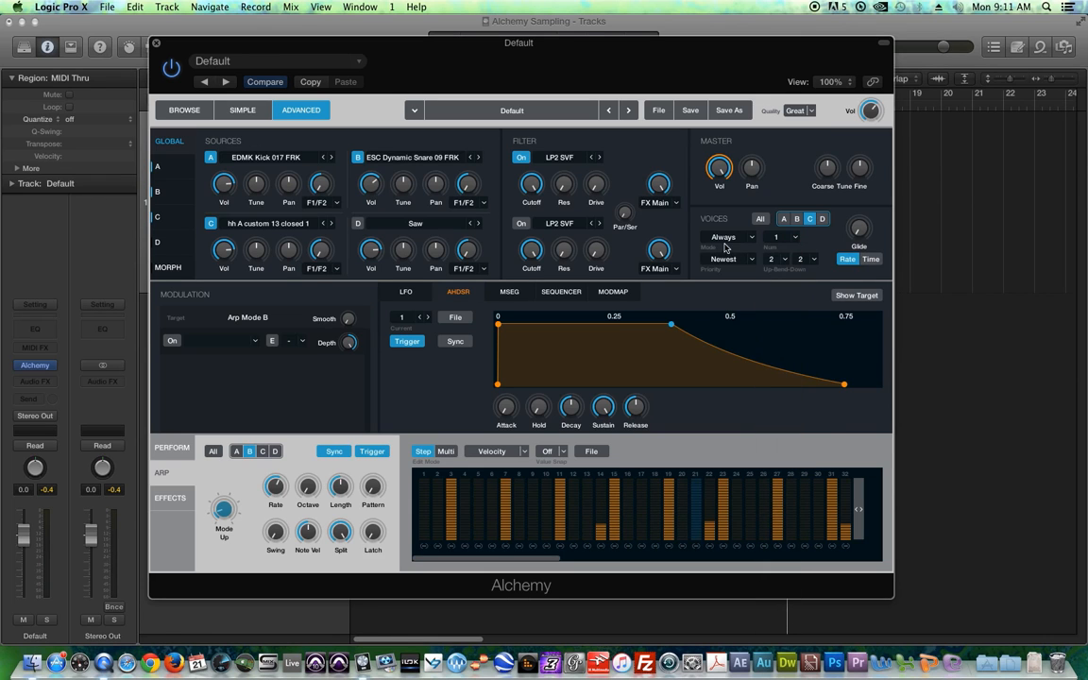
left_click(725, 238)
left_click(730, 266)
- Show source C's arpeggiator and set its mode to Up
left_click(262, 453)
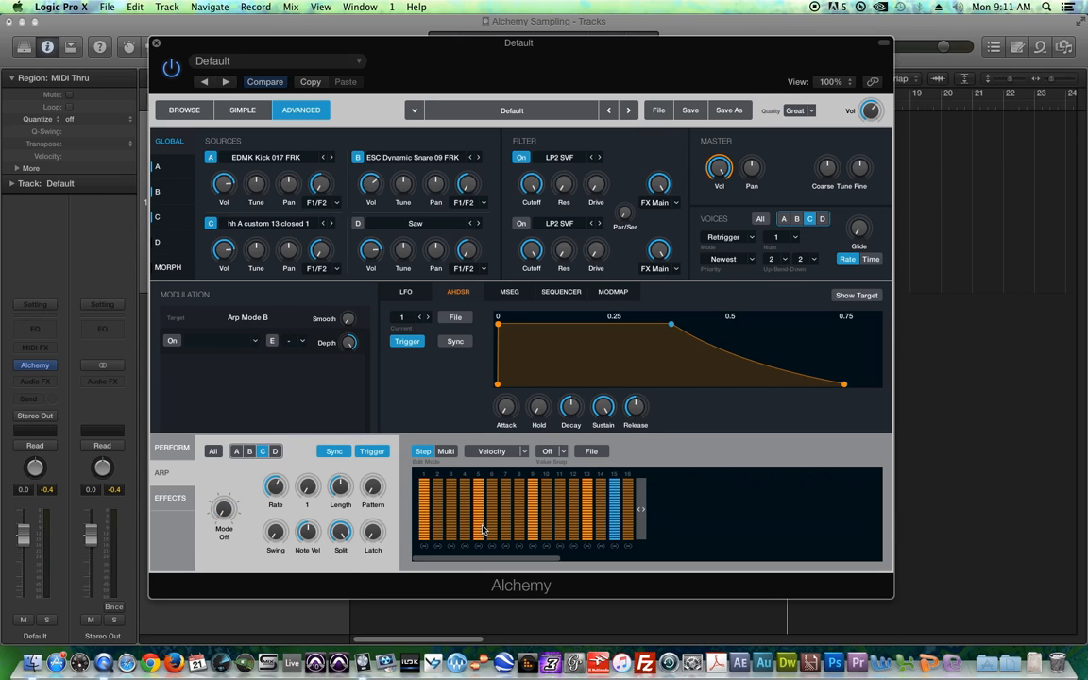
mouse_move(257, 527)
left_click_drag(224, 514, 224, 507)
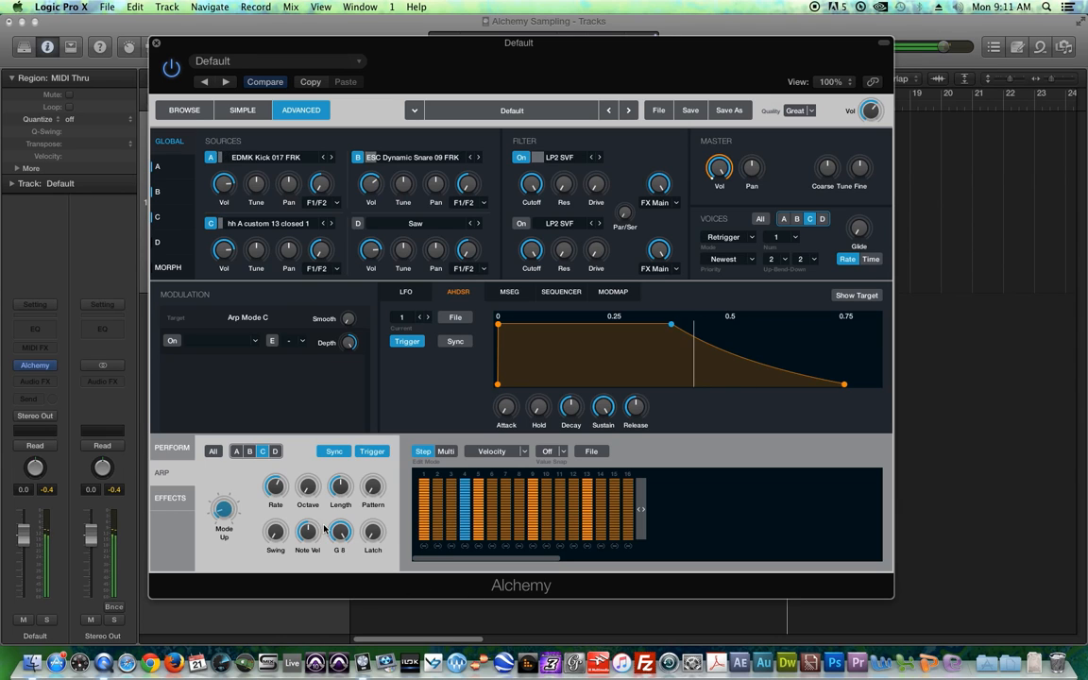
- Raise source C's arpeggiator rate and shape its velocities: zero steps 2, 6, 10 and 14, and lower steps 3, 4, 7, 8, 11, 12, 15 and 16
left_click(275, 486)
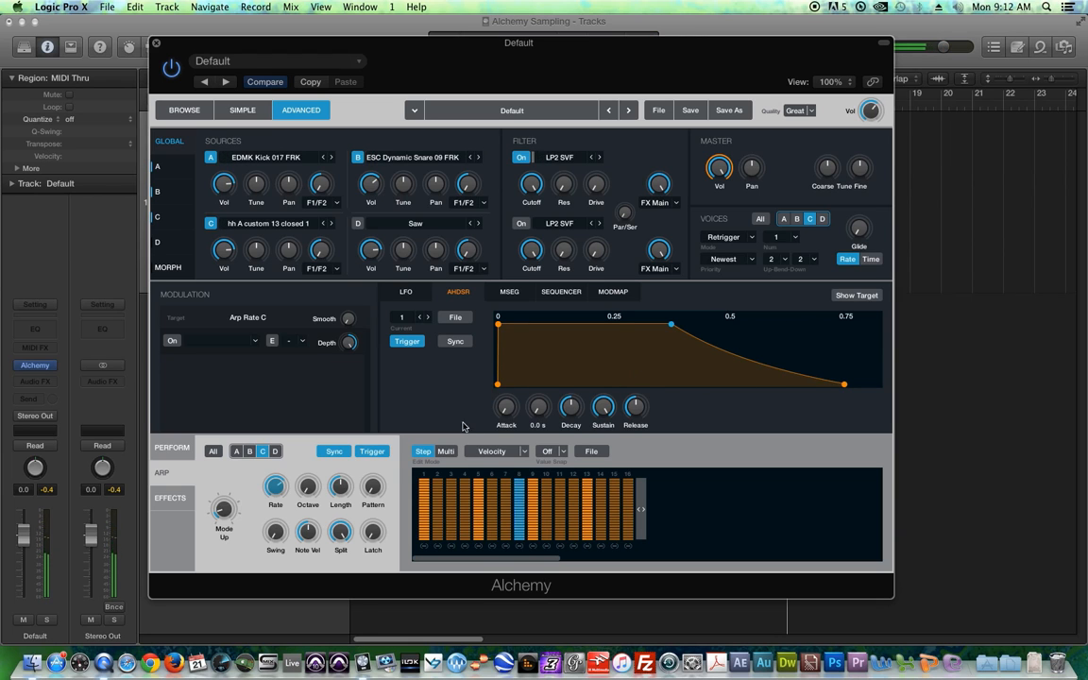
left_click(439, 525)
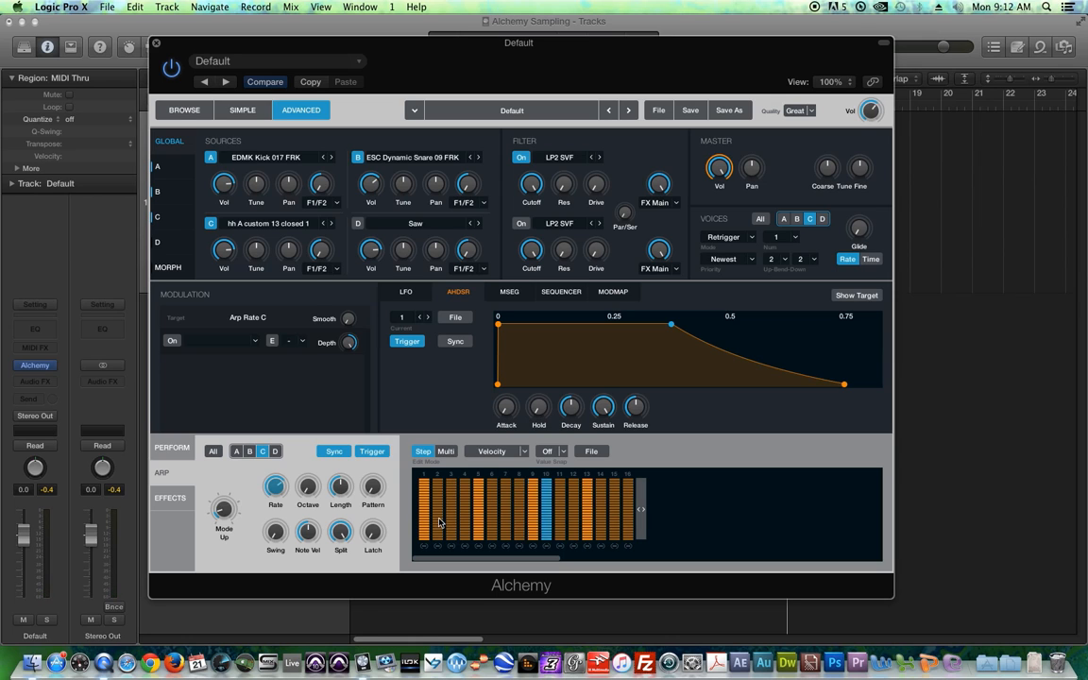
left_click_drag(448, 532, 465, 513)
left_click(492, 531)
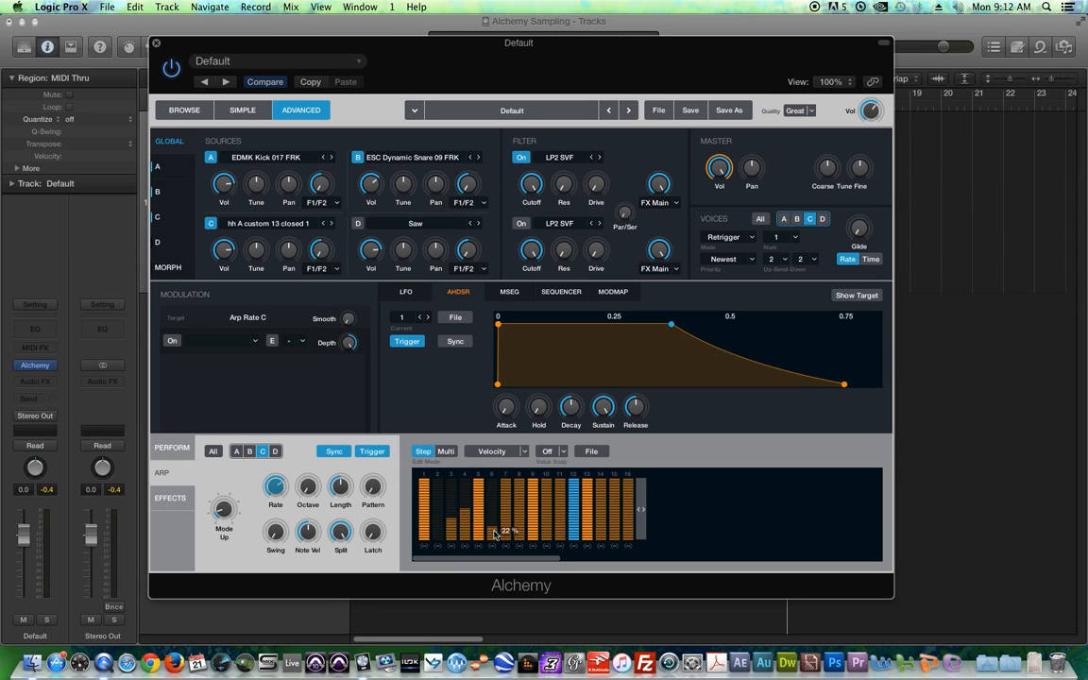
left_click(507, 518)
left_click(519, 510)
left_click(545, 534)
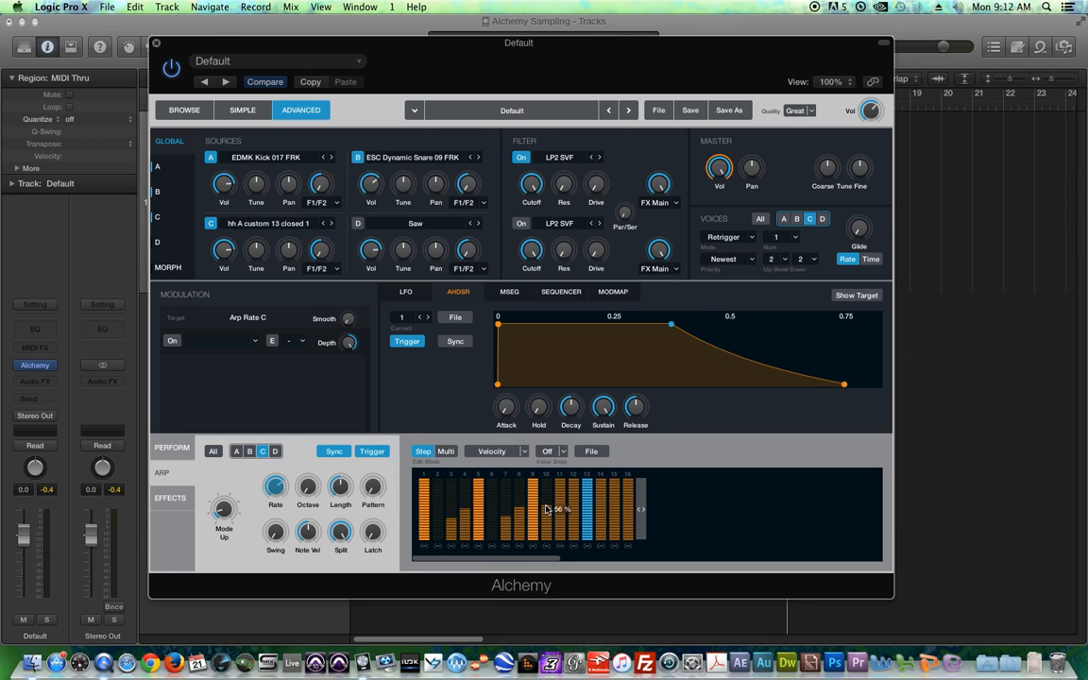
left_click(560, 514)
left_click(573, 508)
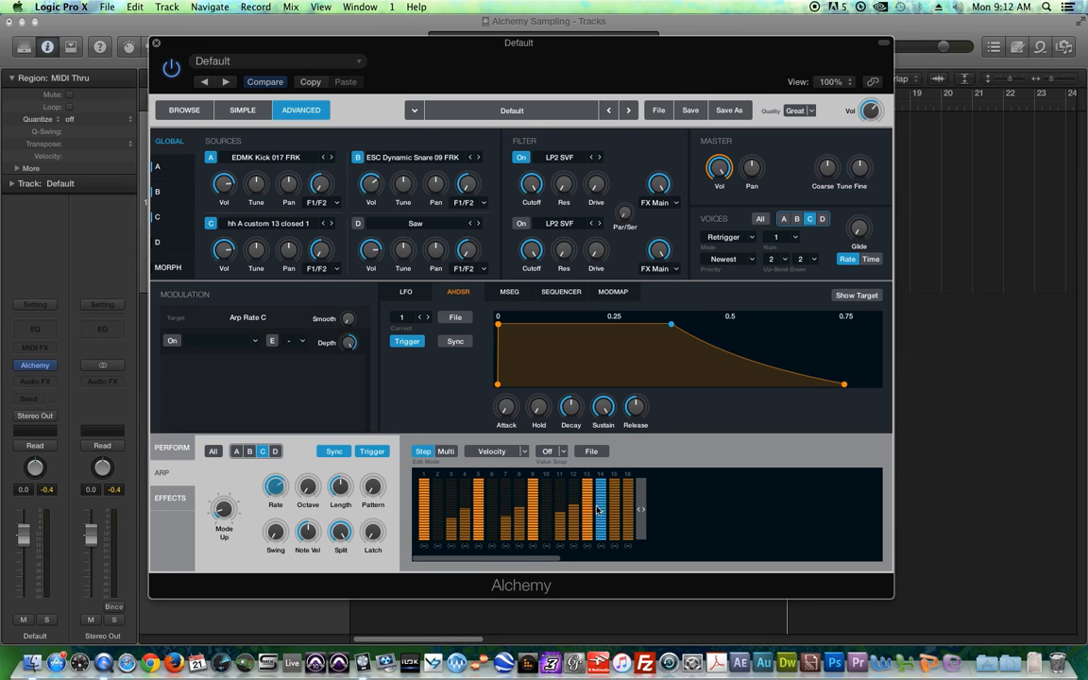
left_click(600, 517)
left_click(613, 521)
left_click(624, 507)
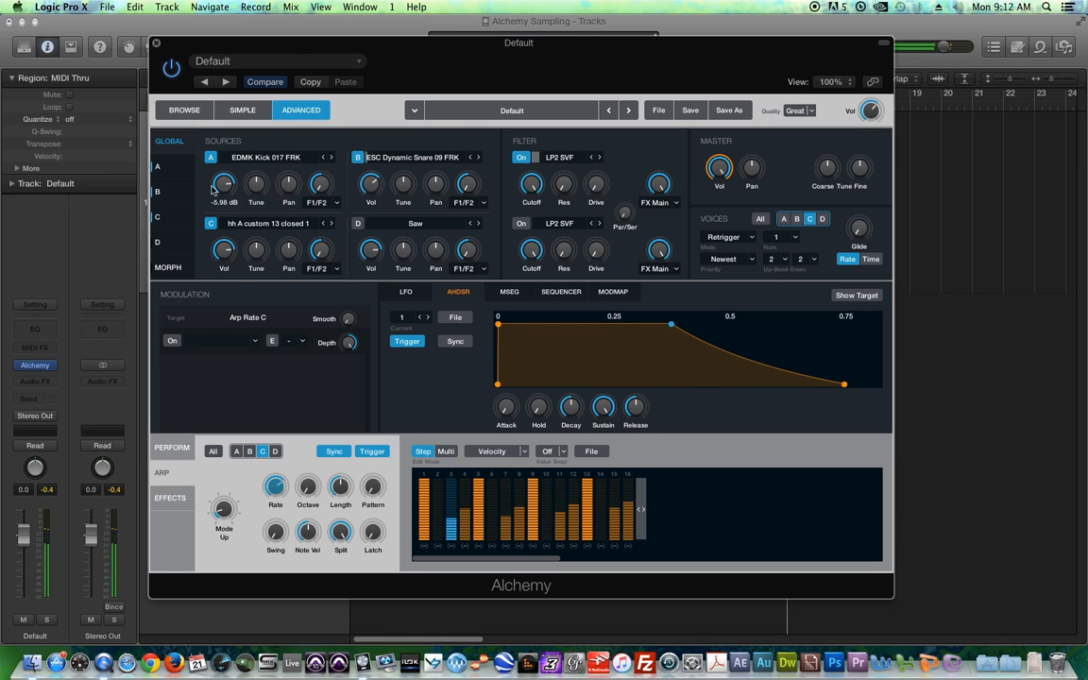
- Open source C's settings and add a new AHDSR envelope as modulation for its volume
left_click(188, 219)
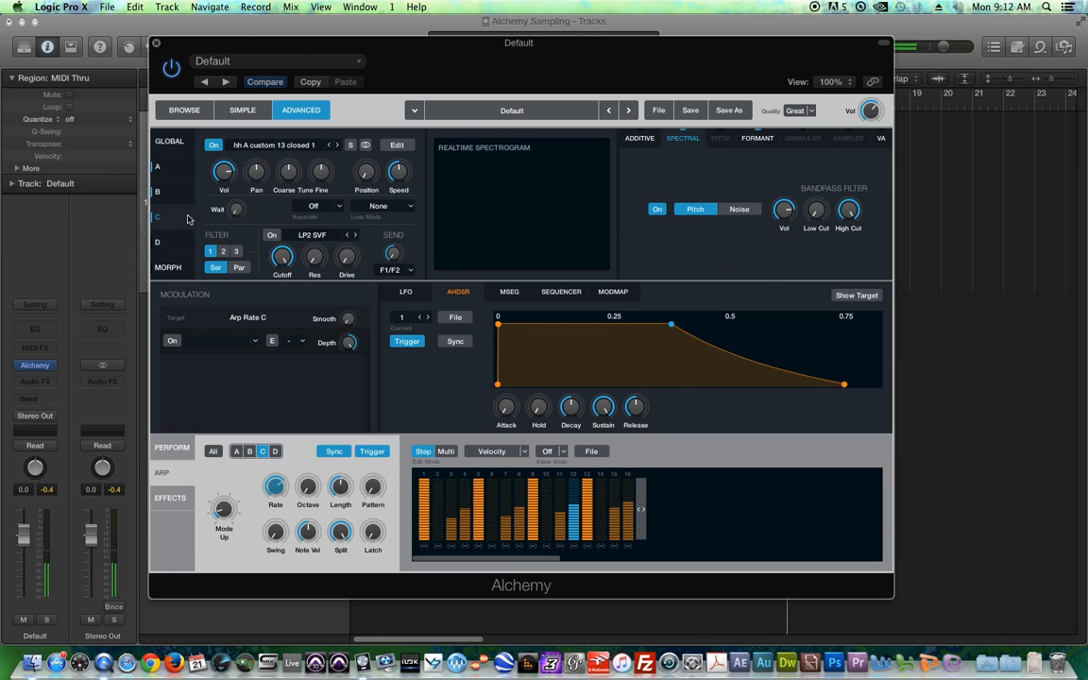
left_click(224, 171)
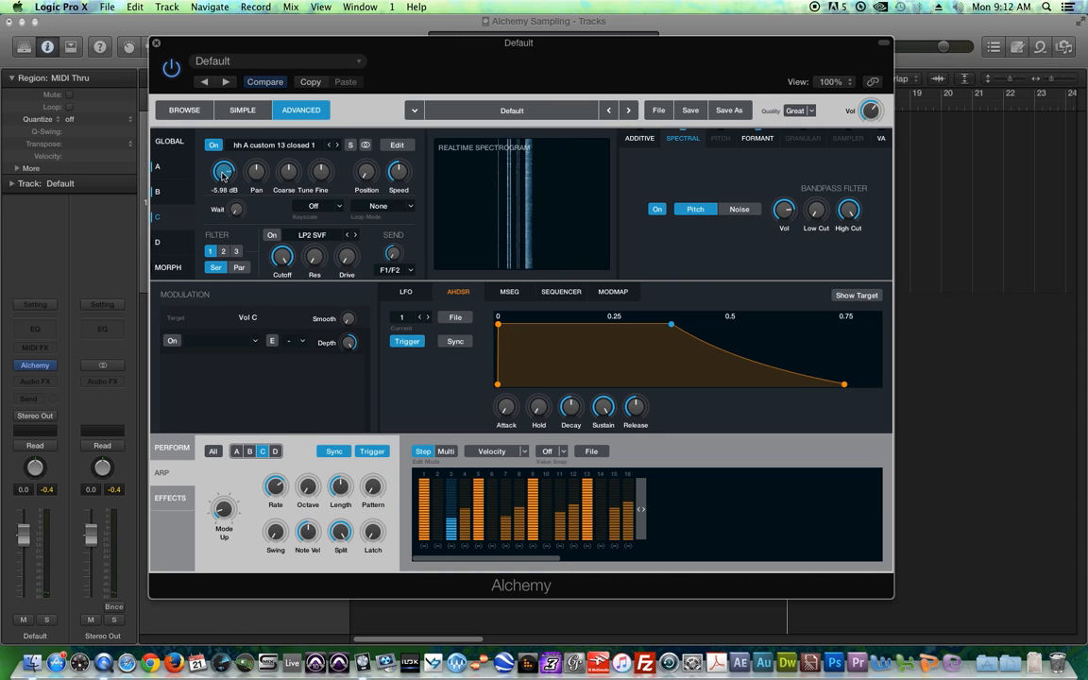
right_click(224, 175)
mouse_move(254, 188)
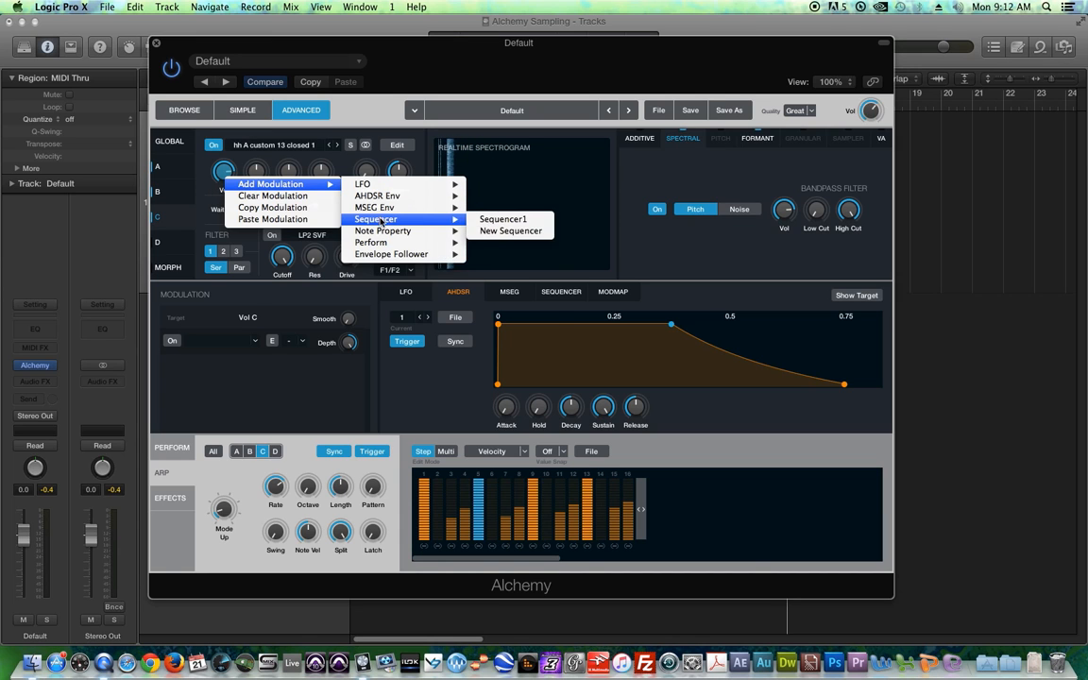
mouse_move(406, 196)
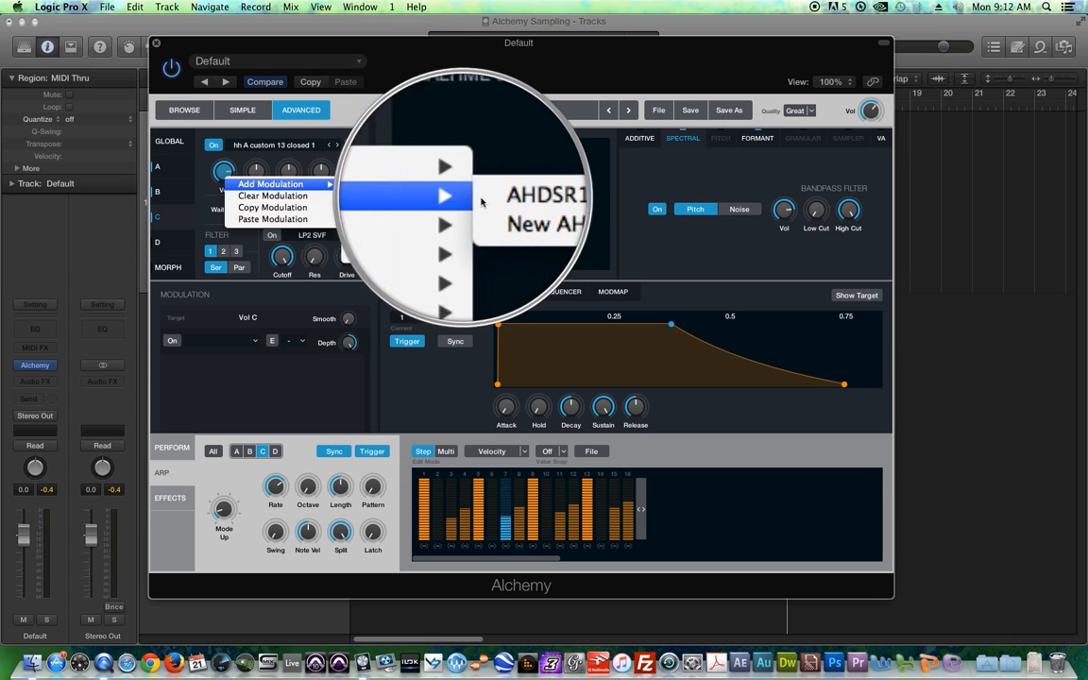
left_click(514, 211)
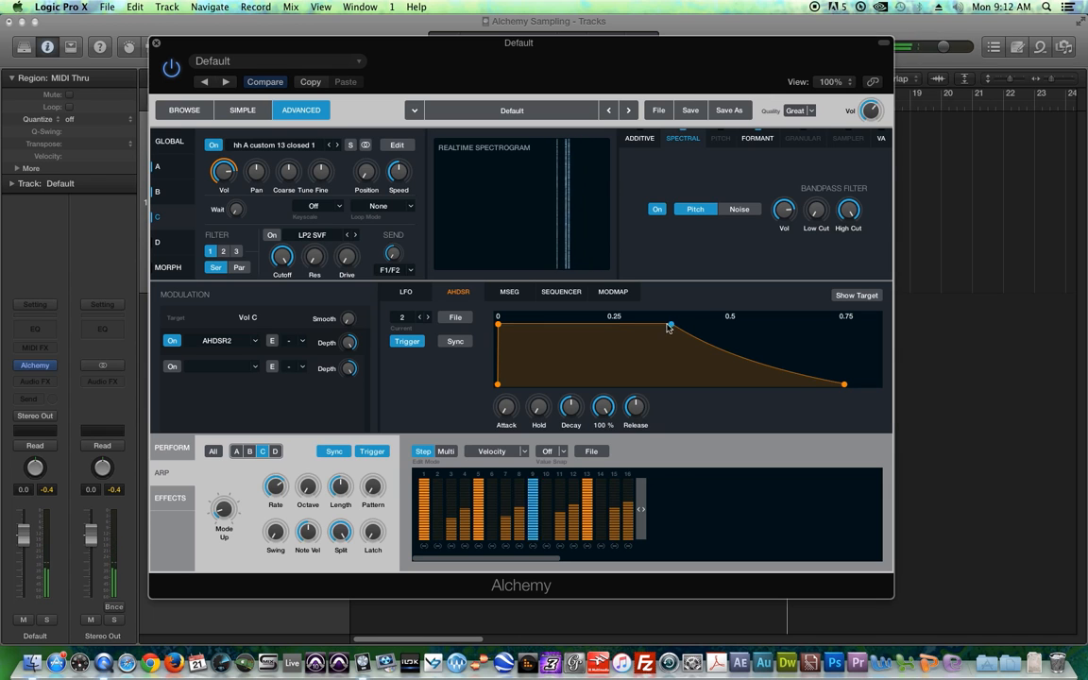
- Shape the new envelope with a short decay, reduced sustain and very slight attack, and raise source C's volume
left_click_drag(672, 331, 595, 366)
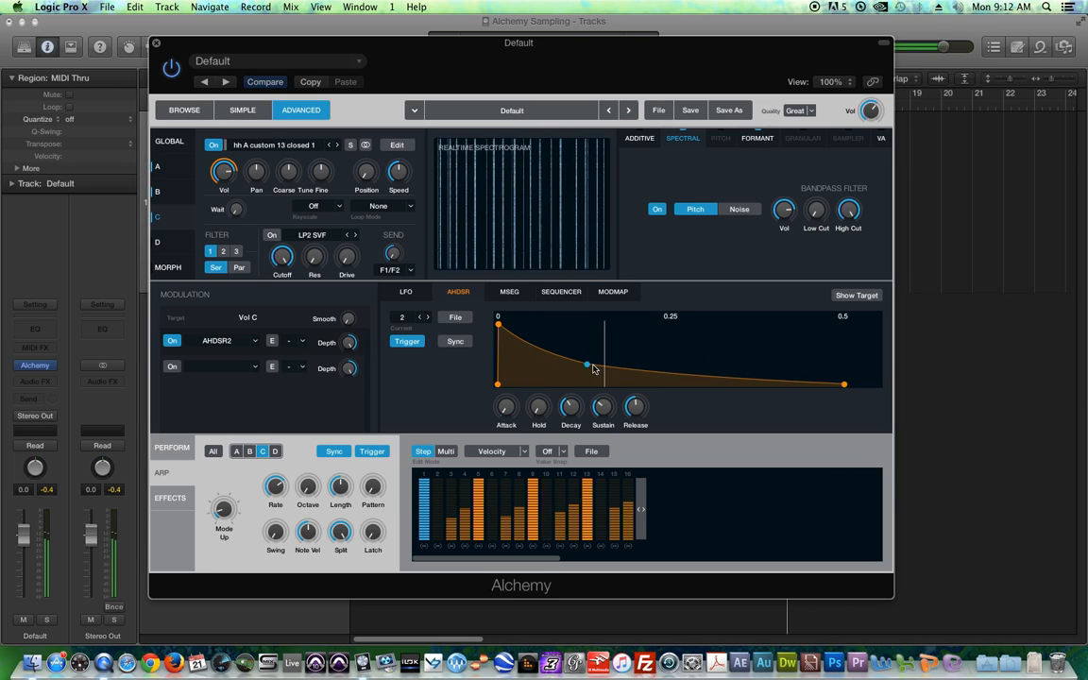
left_click_drag(503, 330, 505, 329)
mouse_move(223, 170)
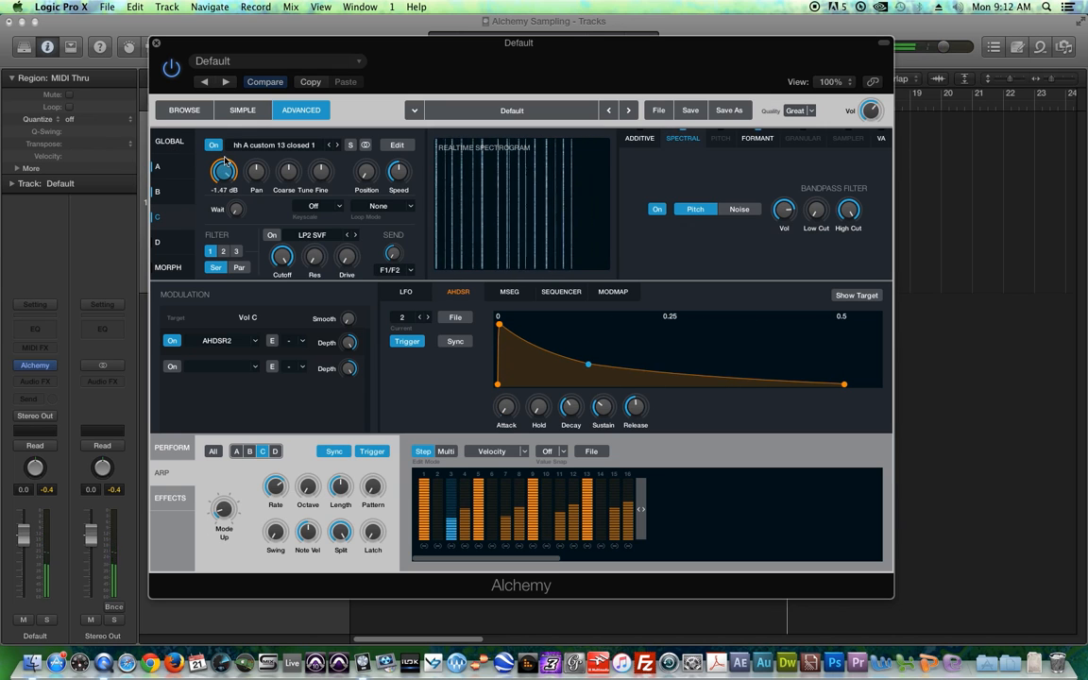
- Enable source C's filter as HP2 SVF, lower its cutoff to about 1161 Hz and add some resonance
left_click(311, 236)
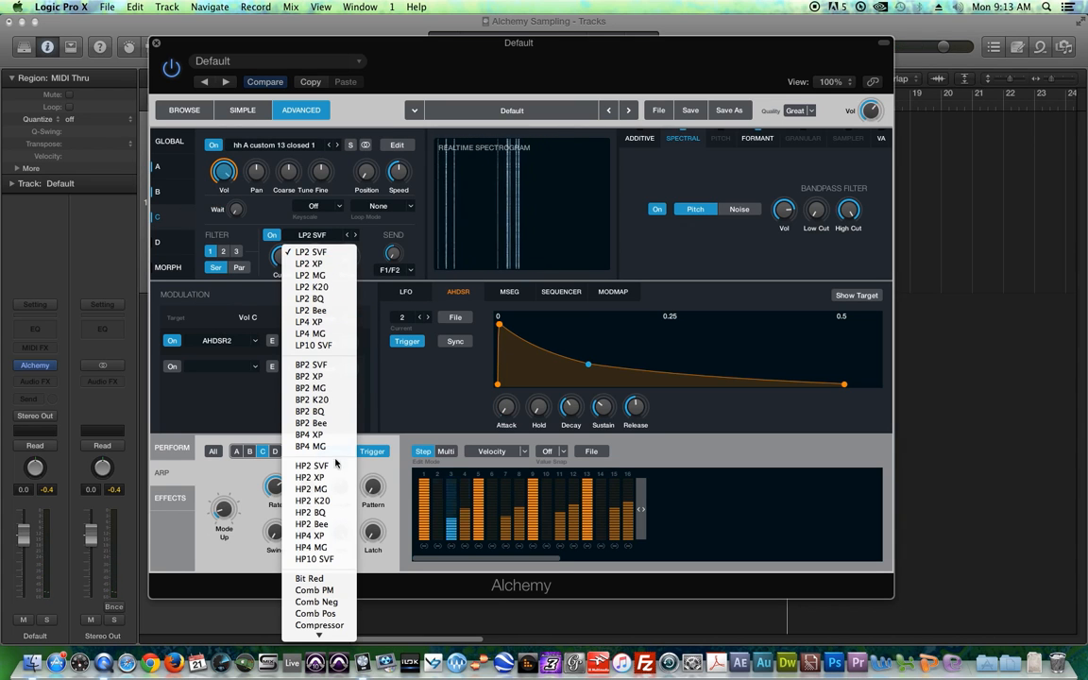
left_click(312, 466)
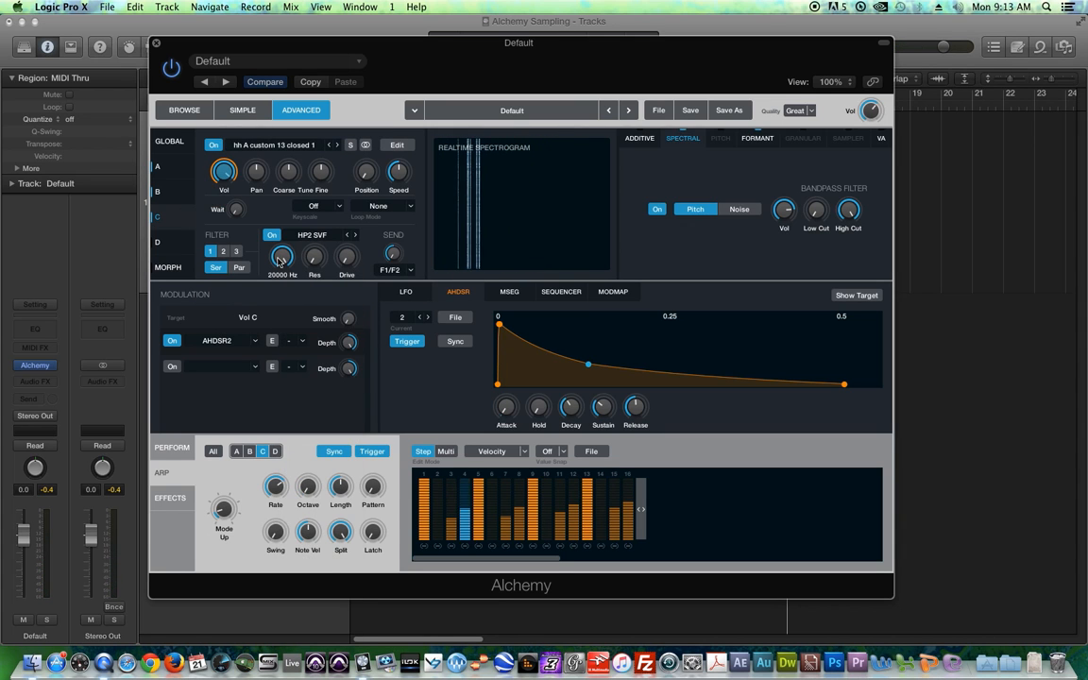
left_click_drag(279, 261, 291, 307)
left_click_drag(314, 256, 293, 269)
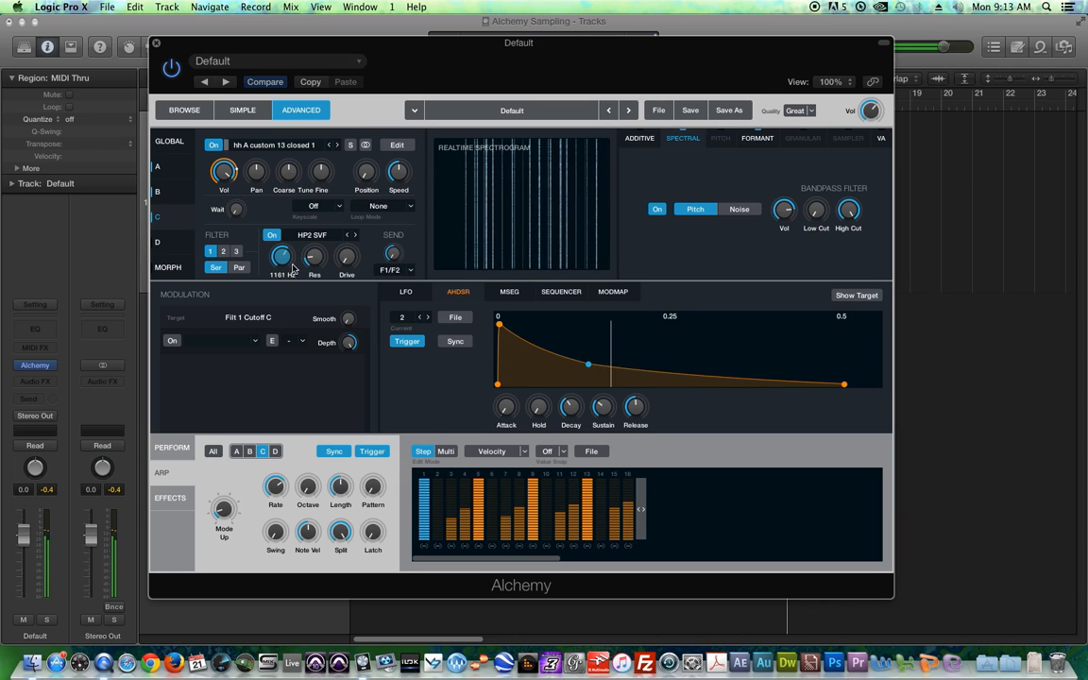
- Turn on source D and load the Complex VA waveform Drive Edge into it
left_click(157, 191)
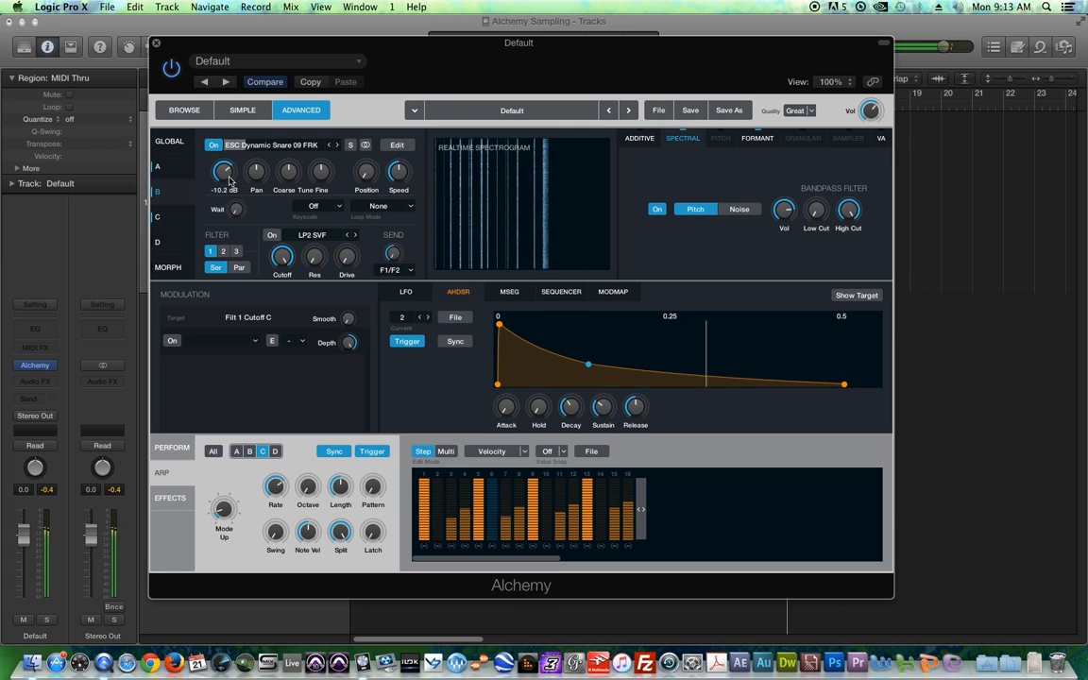
left_click(166, 250)
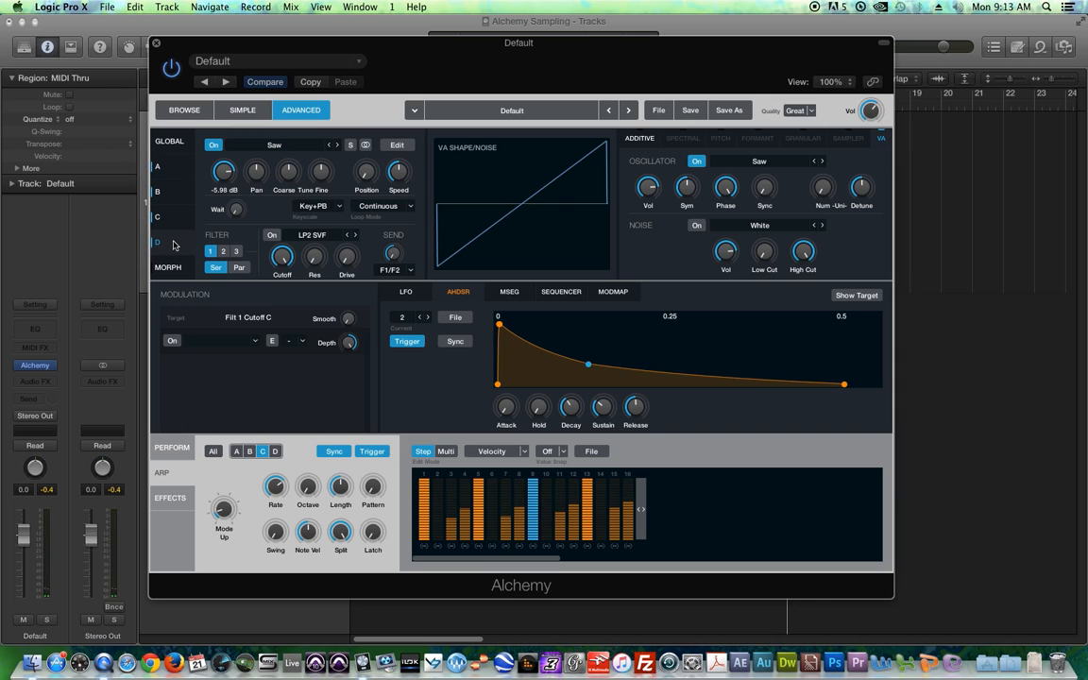
left_click(274, 145)
mouse_move(278, 180)
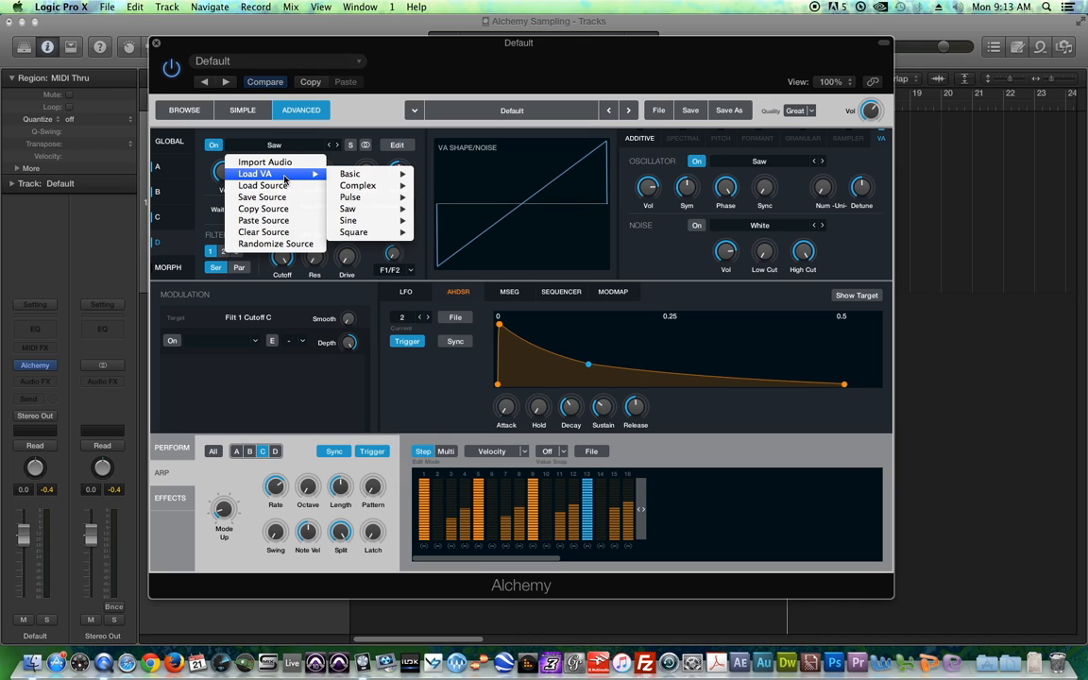
mouse_move(335, 175)
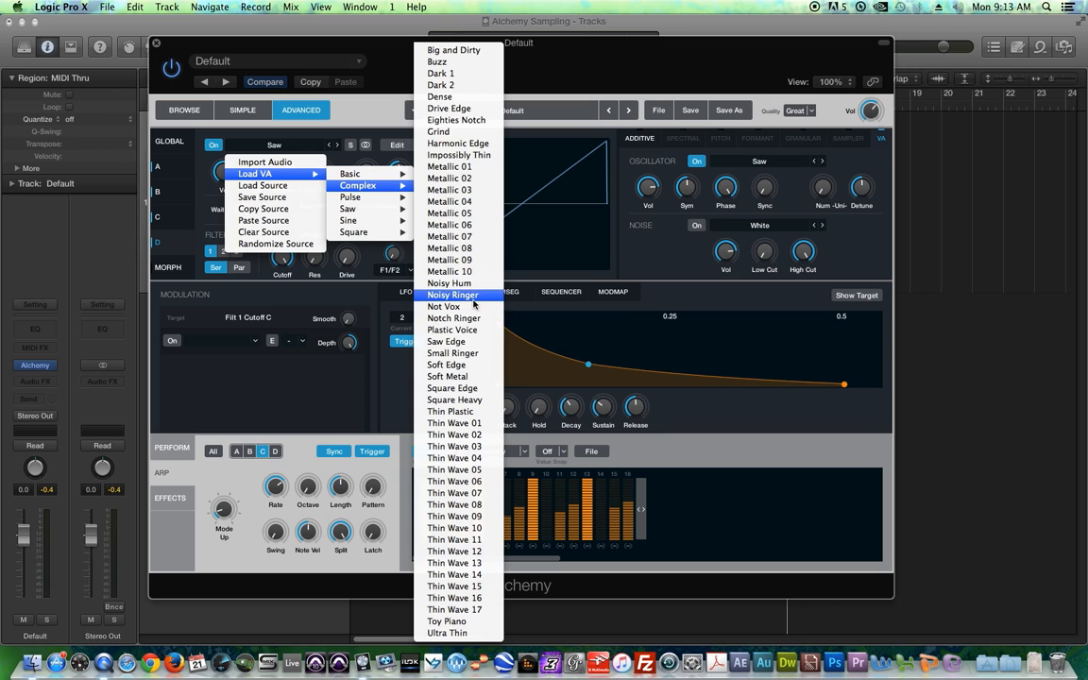
left_click(458, 108)
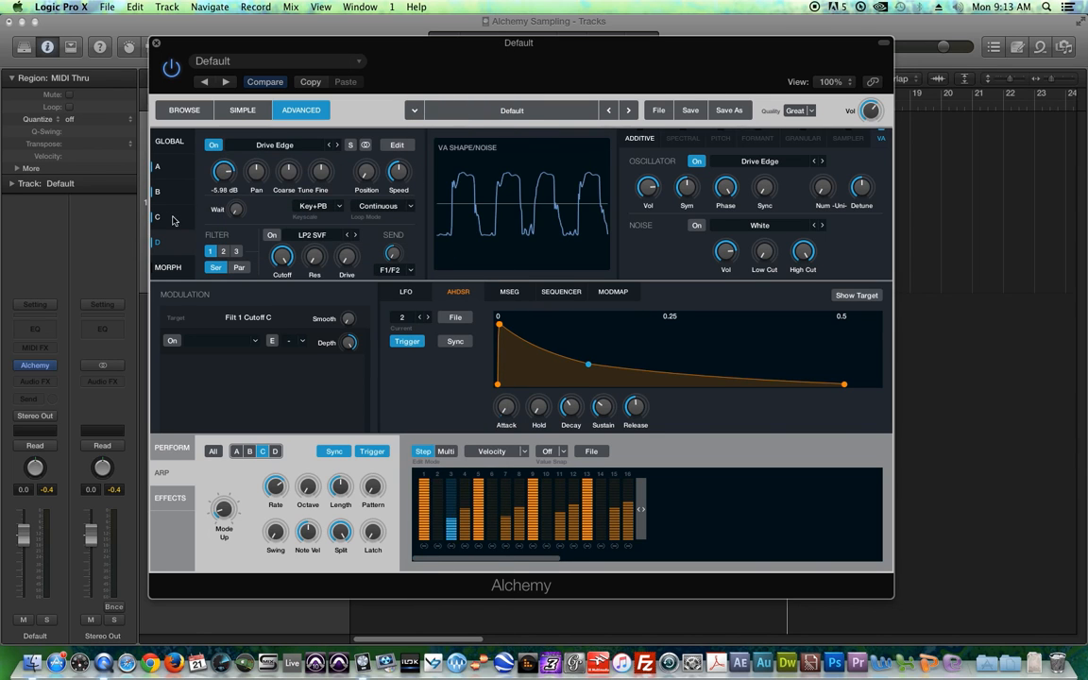
- Turn off sources C, B and A, and return to source D's settings
left_click(173, 220)
left_click(211, 146)
left_click(180, 192)
left_click(211, 146)
left_click(187, 163)
left_click(167, 267)
left_click(165, 249)
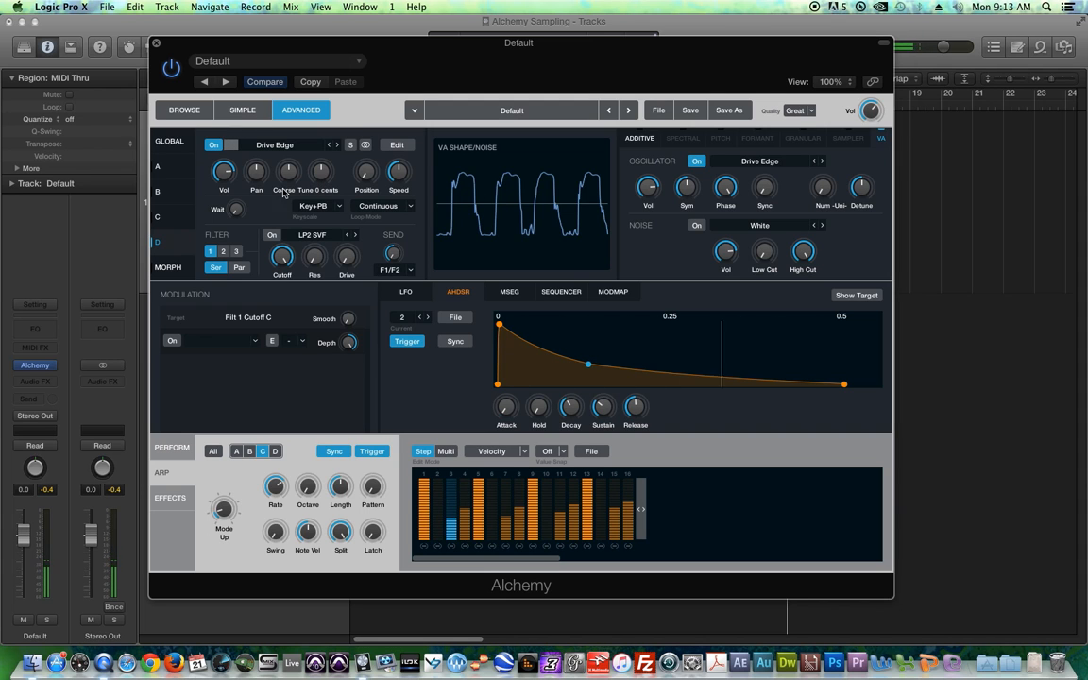
- Change source D's waveform to Metallic 01 and enable its LP2 SVF filter with a lowered cutoff
left_click(337, 146)
left_click(338, 147)
left_click(338, 146)
left_click(338, 147)
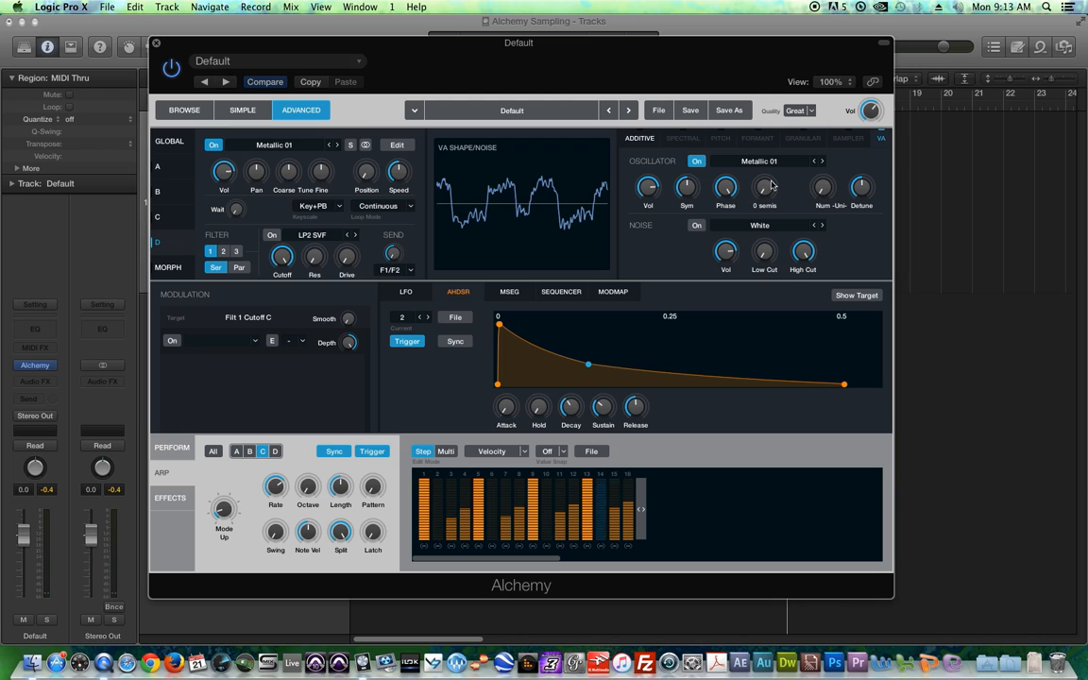
left_click(273, 236)
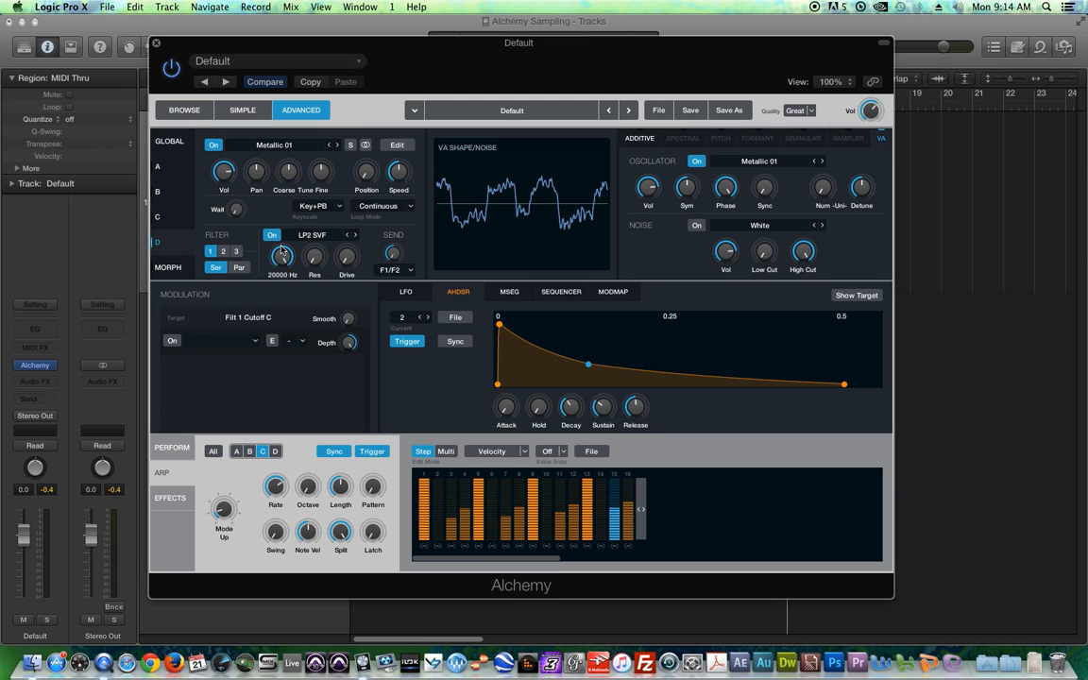
left_click_drag(279, 263, 286, 277)
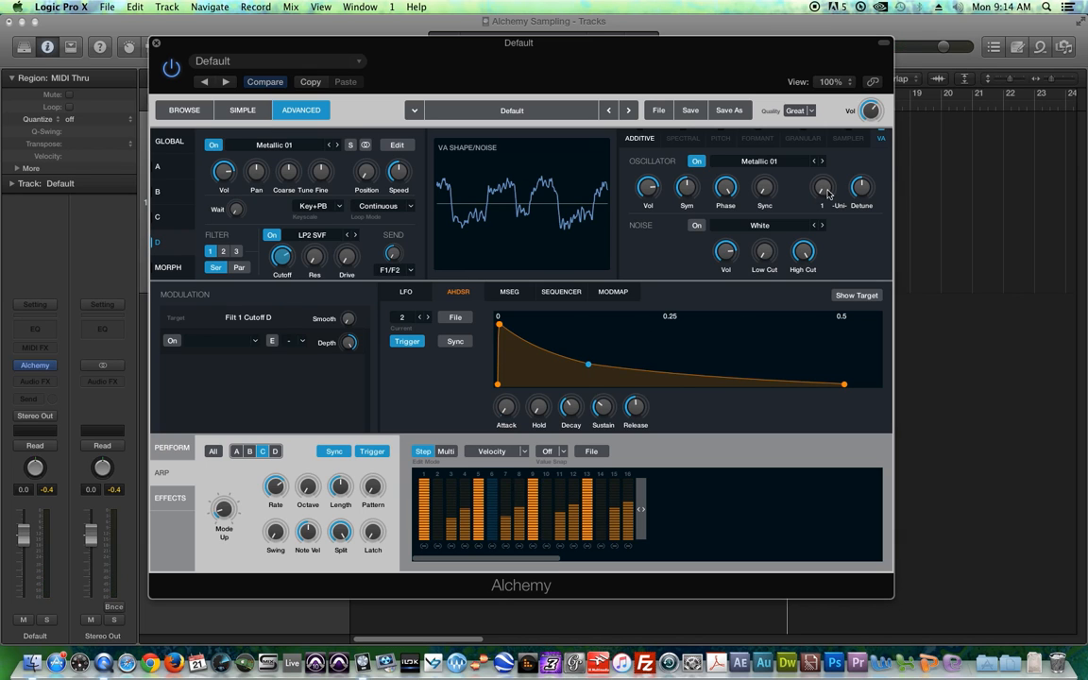
- Increase the number of unison voices on source D's oscillator and adjust its detune
left_click_drag(827, 194, 822, 170)
left_click(861, 189)
left_click(821, 195)
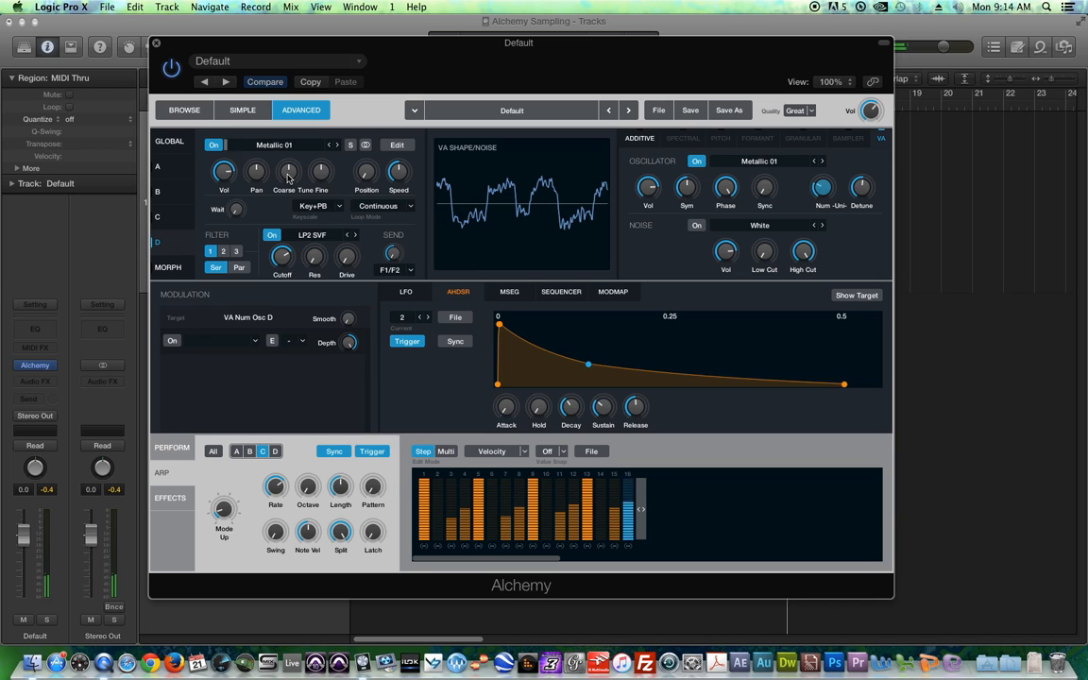
- Lower source D's coarse tuning and raise the resonance and drive of its filter
left_click_drag(288, 181, 292, 196)
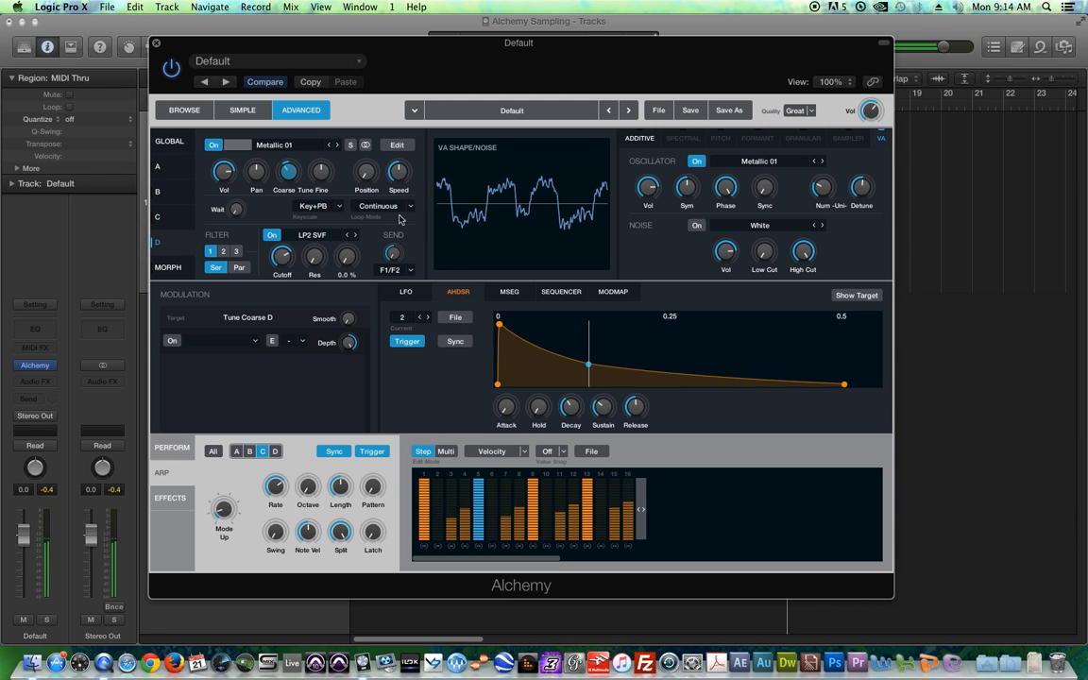
left_click_drag(319, 265, 353, 236)
left_click(321, 264)
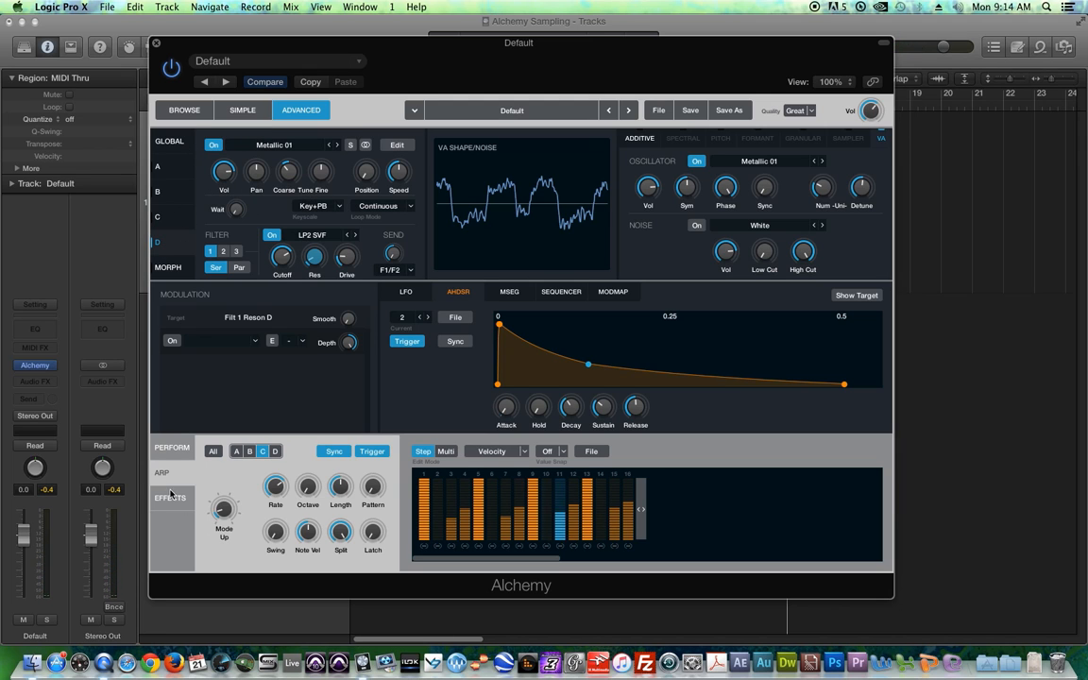
- Set source D's arpeggiator to mode Up with a faster rate, Octave 2 and a shorter note length
left_click(275, 451)
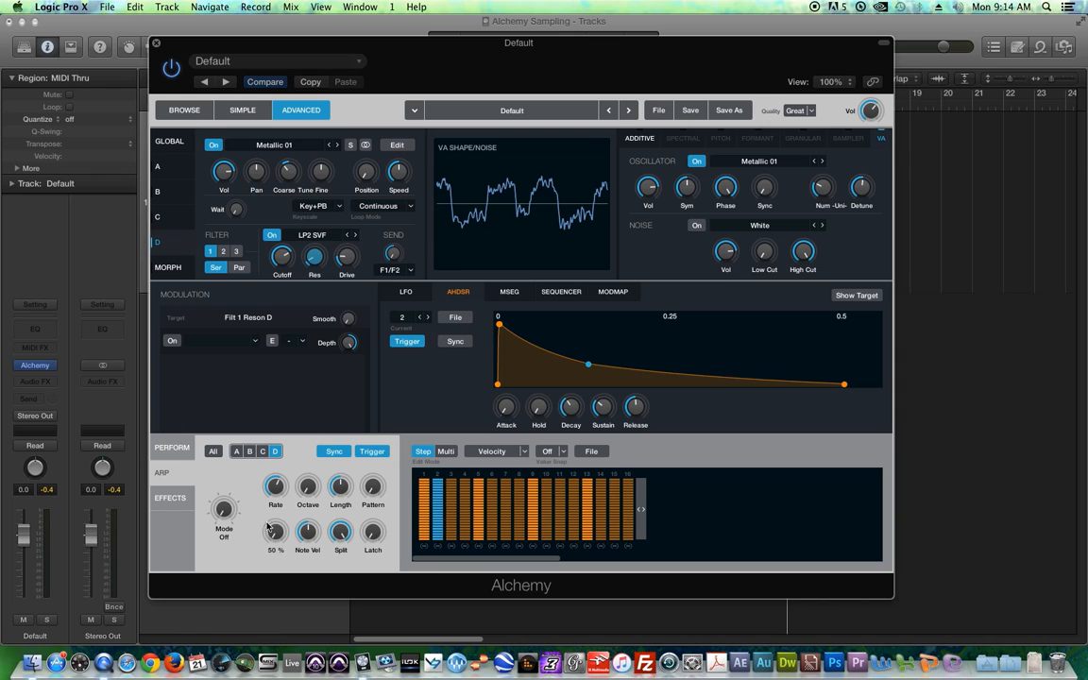
left_click_drag(224, 510, 221, 486)
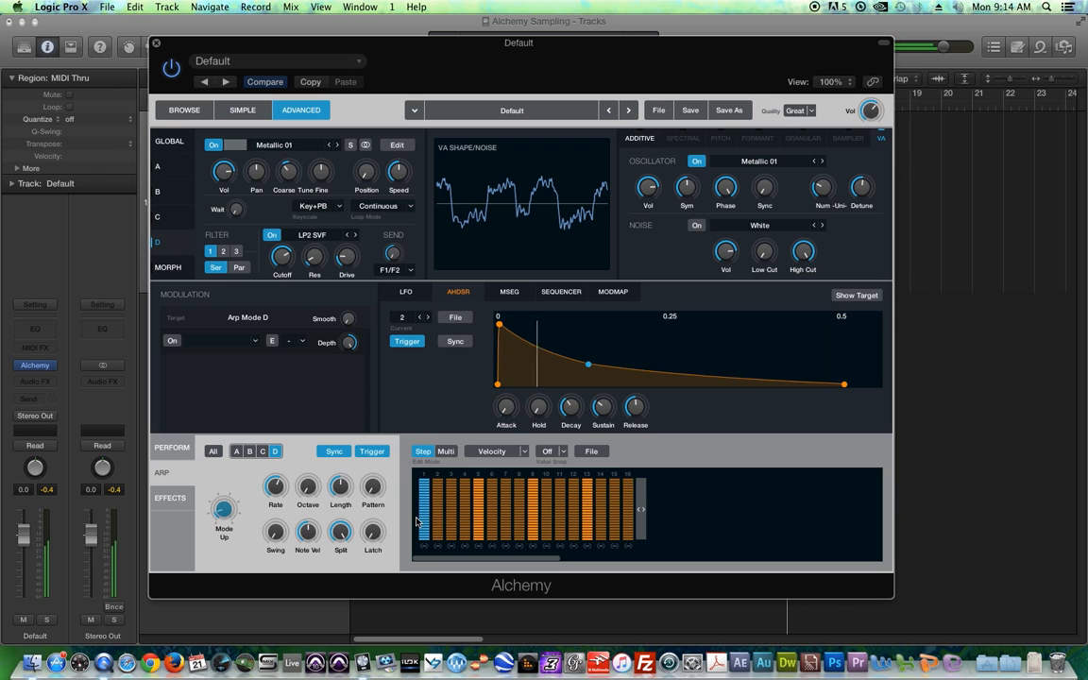
left_click(273, 486)
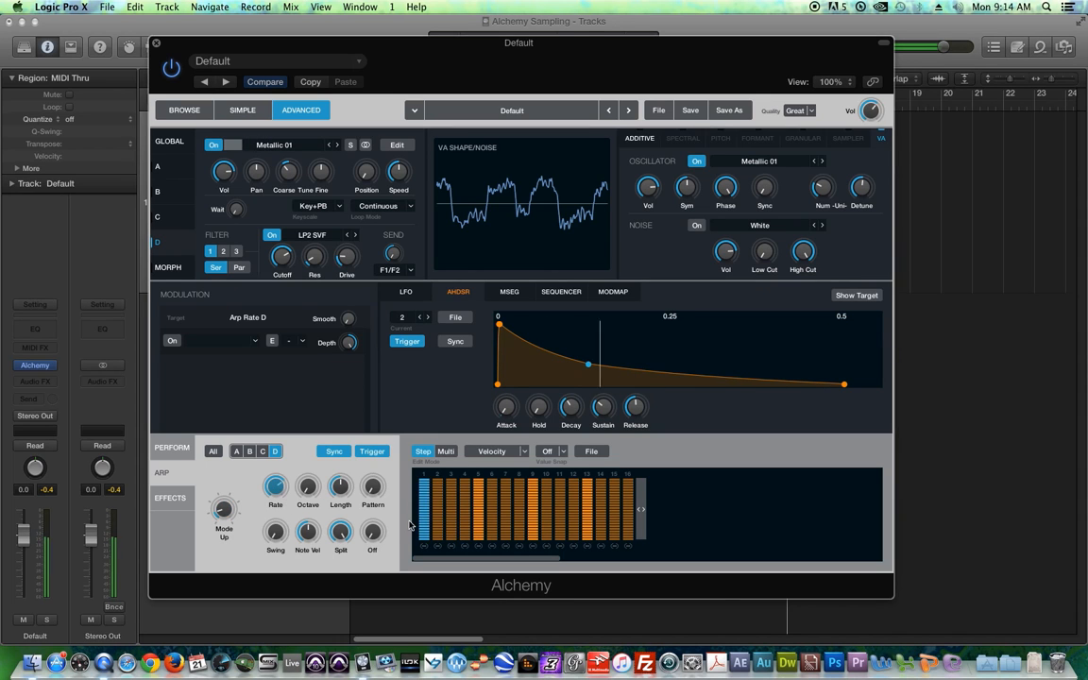
left_click(309, 483)
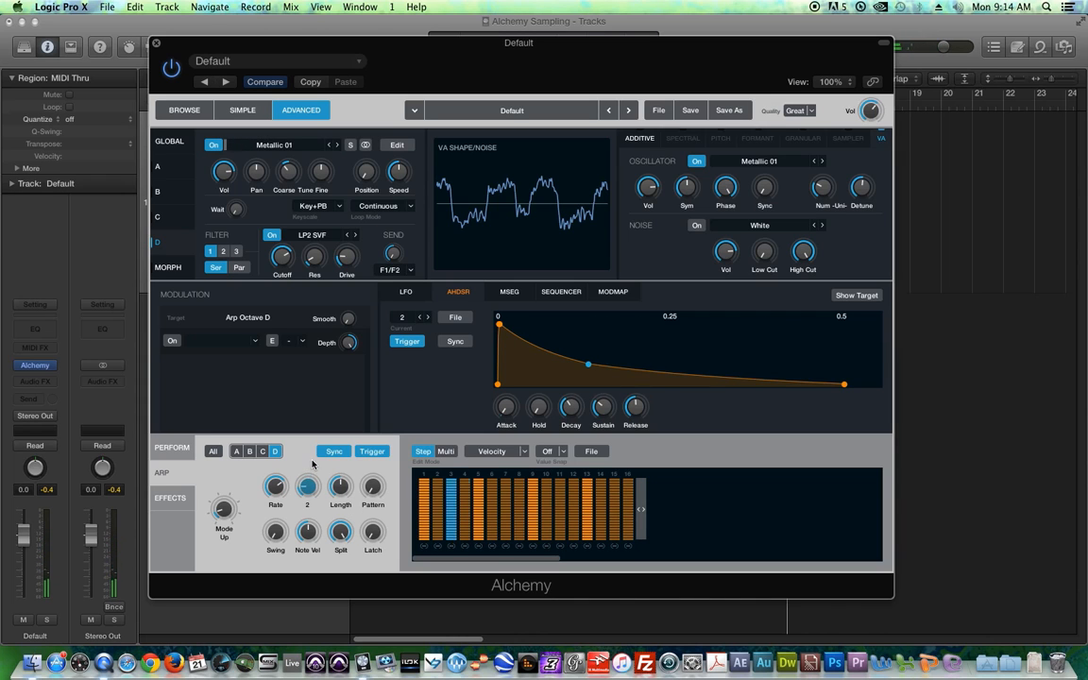
left_click(340, 485)
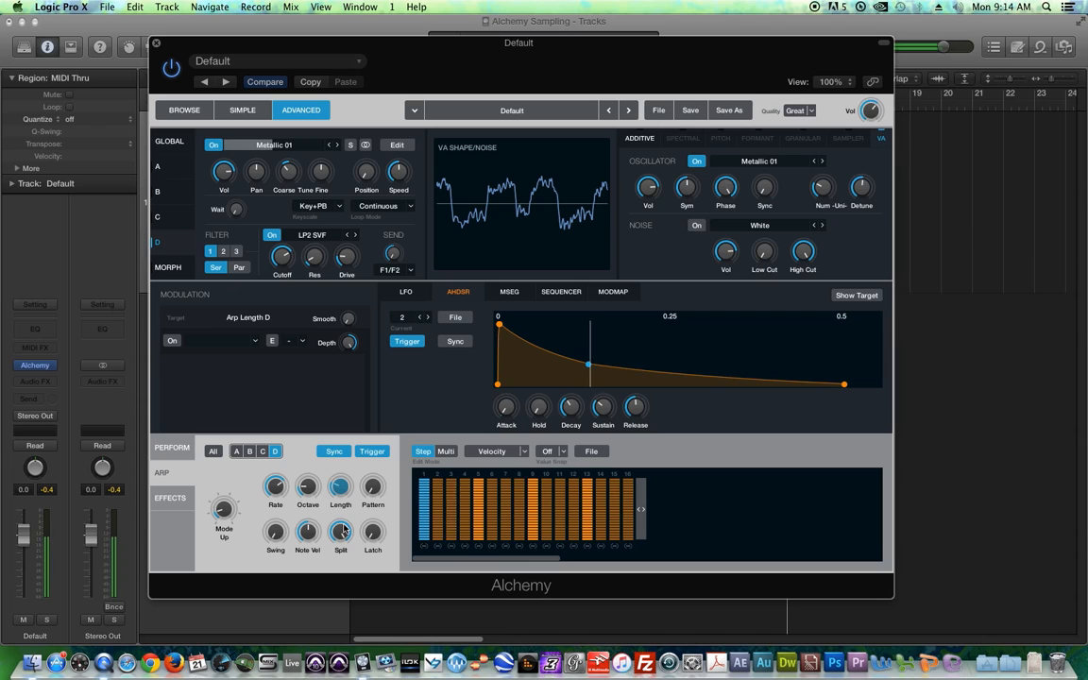
left_click_drag(341, 491, 346, 520)
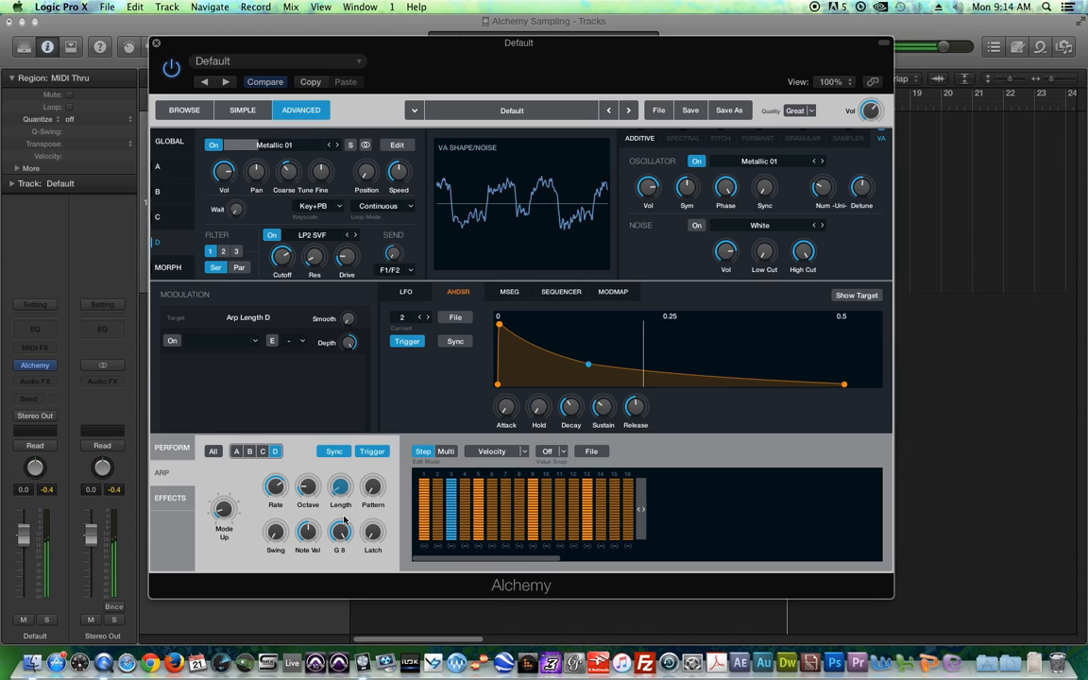
- Extend source D's arpeggiator pattern to 32 steps
left_click_drag(643, 517, 840, 512)
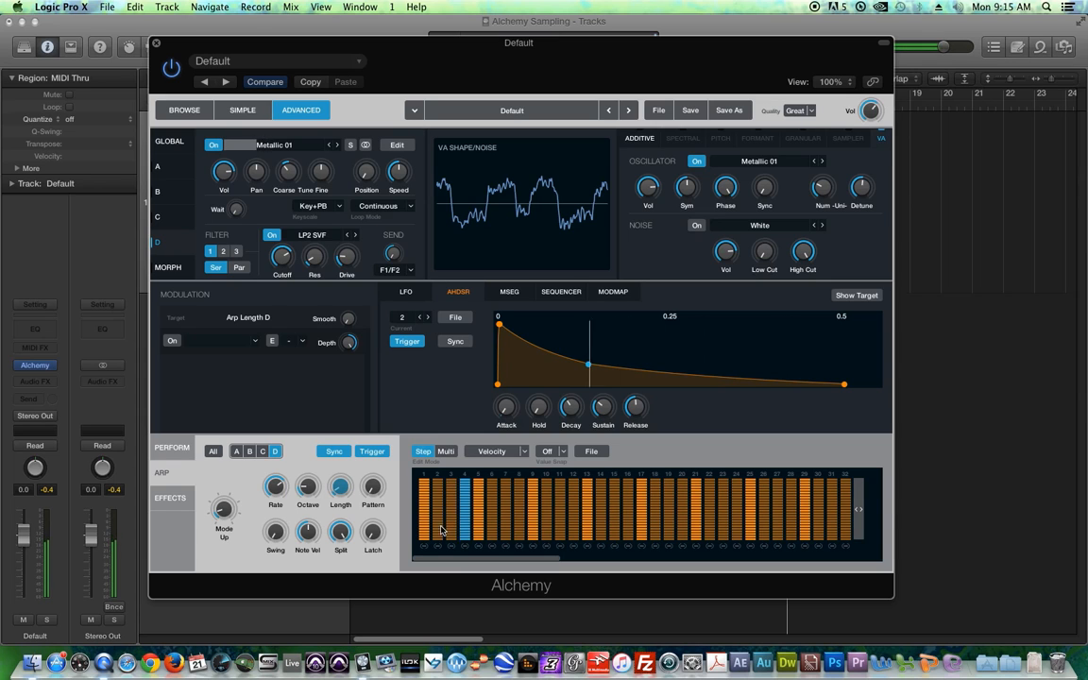
- Try varying velocity levels across the 32 steps of source D's arpeggiator pattern
mouse_move(439, 531)
left_mouse_down()
mouse_move(519, 493)
mouse_move(553, 513)
mouse_move(643, 486)
mouse_move(590, 516)
mouse_move(626, 495)
mouse_move(672, 514)
mouse_move(699, 486)
mouse_move(678, 530)
mouse_move(756, 482)
mouse_move(849, 525)
left_mouse_up()
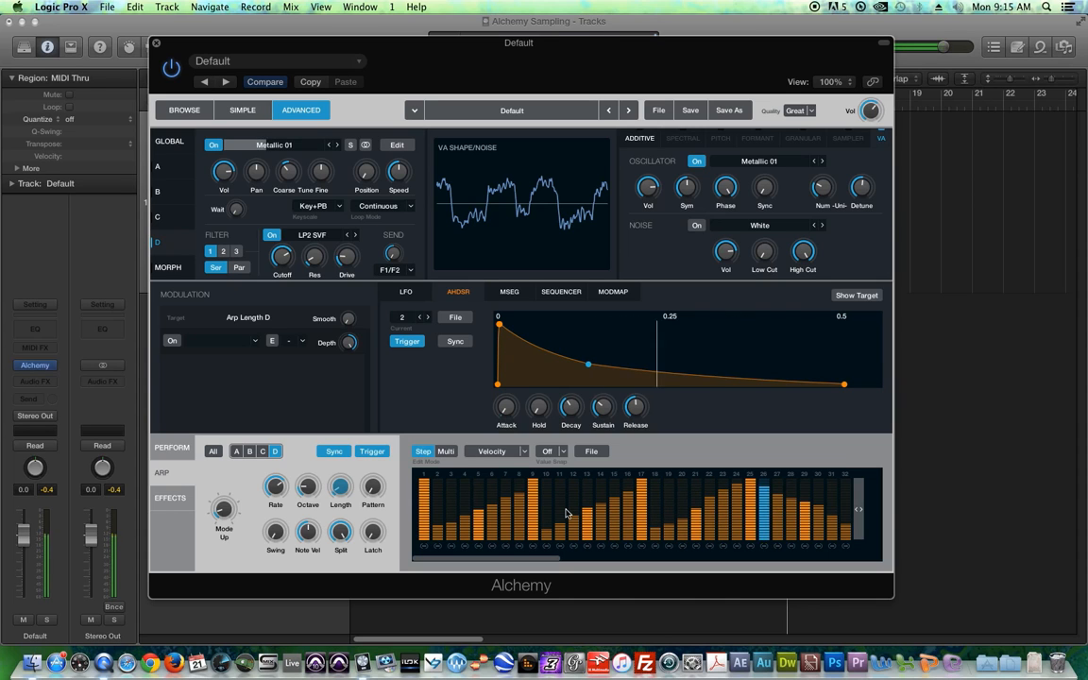
left_click_drag(439, 489, 848, 493)
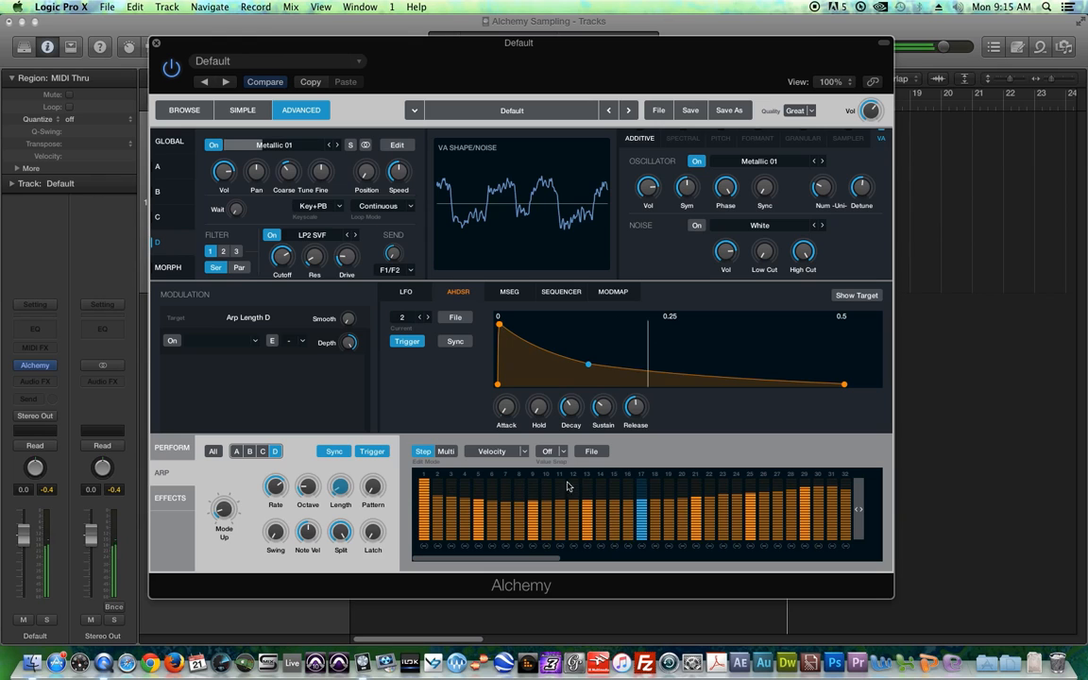
- Clear source D's arpeggiator pattern and hard-pan steps 3, 6, 8, 11, 14, 16 high and 2, 4, 7, 10, 12, 15 low
left_click(591, 452)
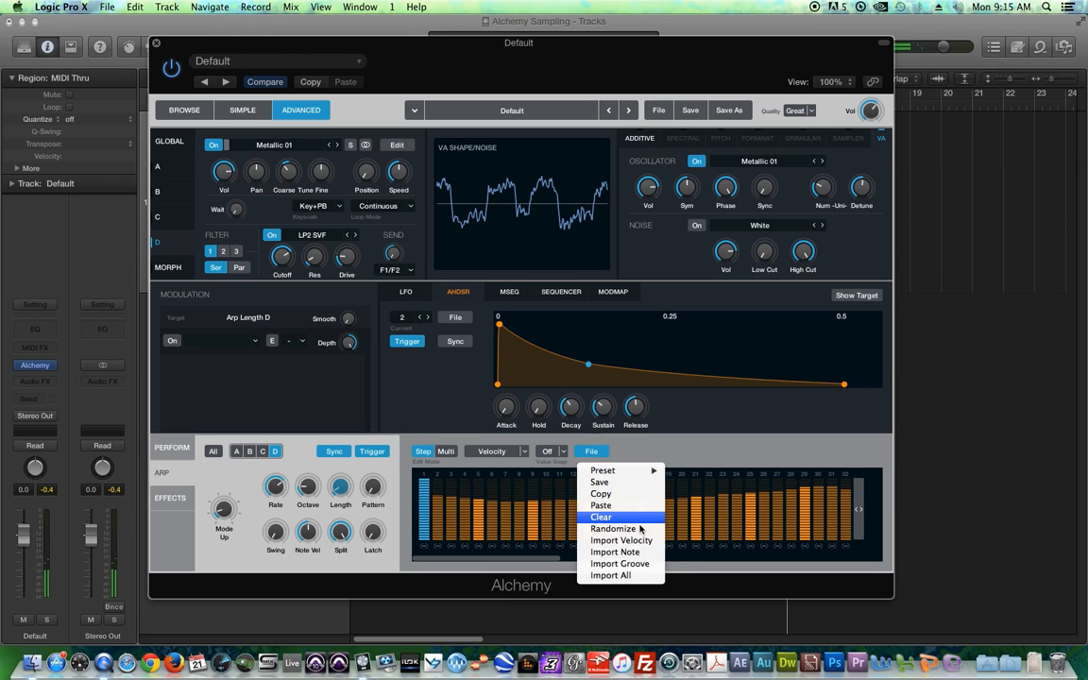
left_click(596, 516)
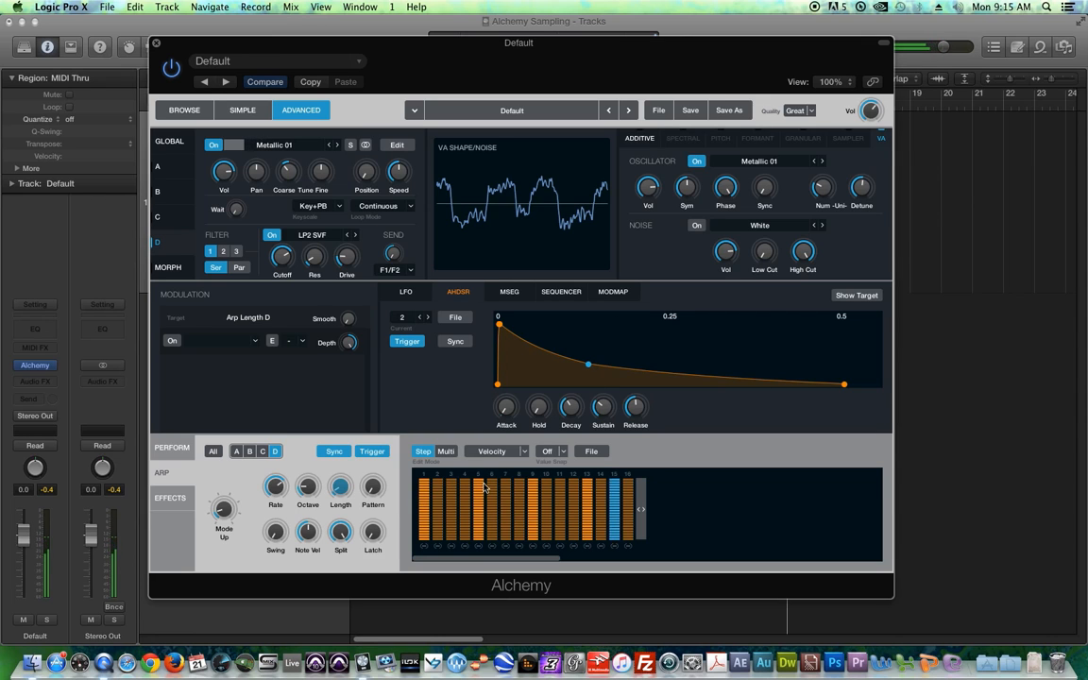
left_click(522, 452)
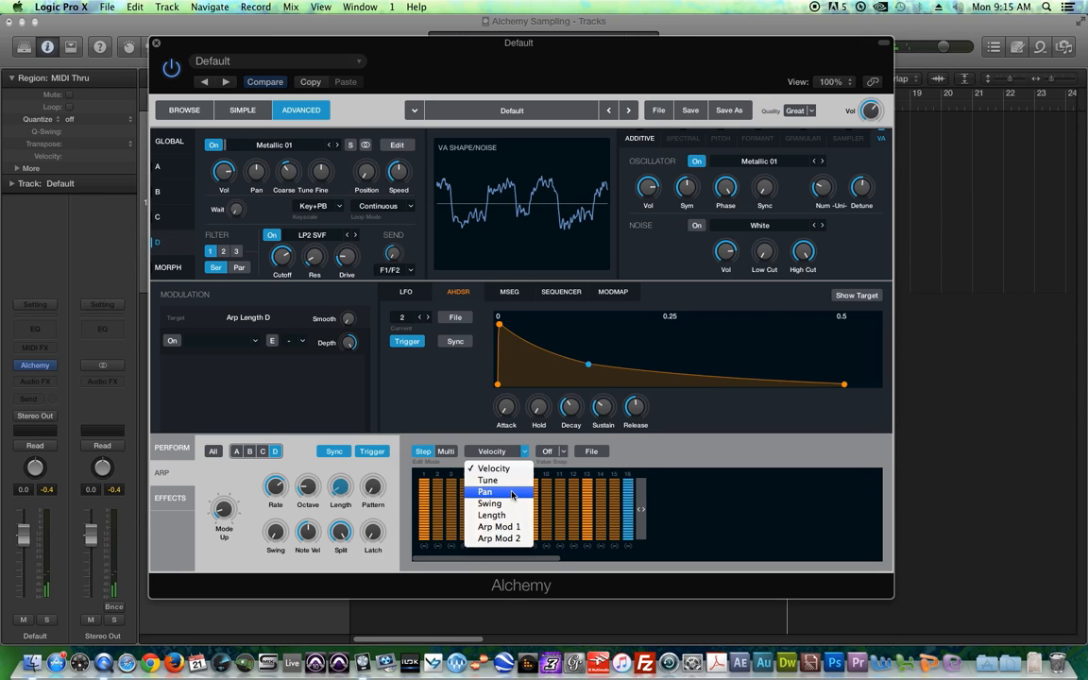
left_click(512, 495)
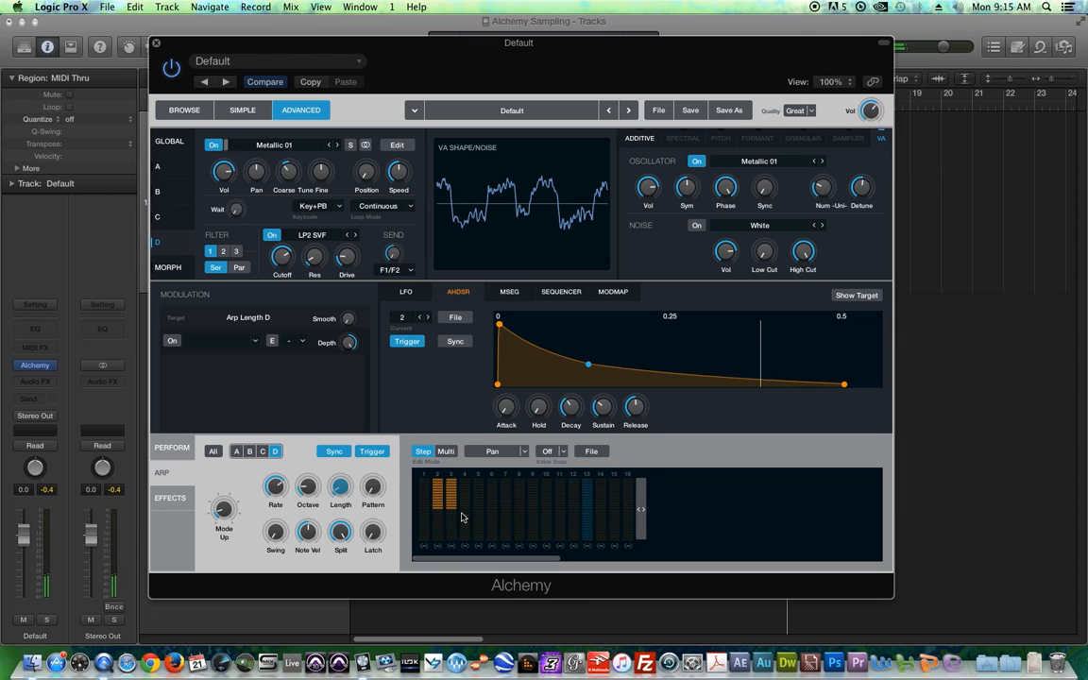
left_click_drag(439, 510, 439, 532)
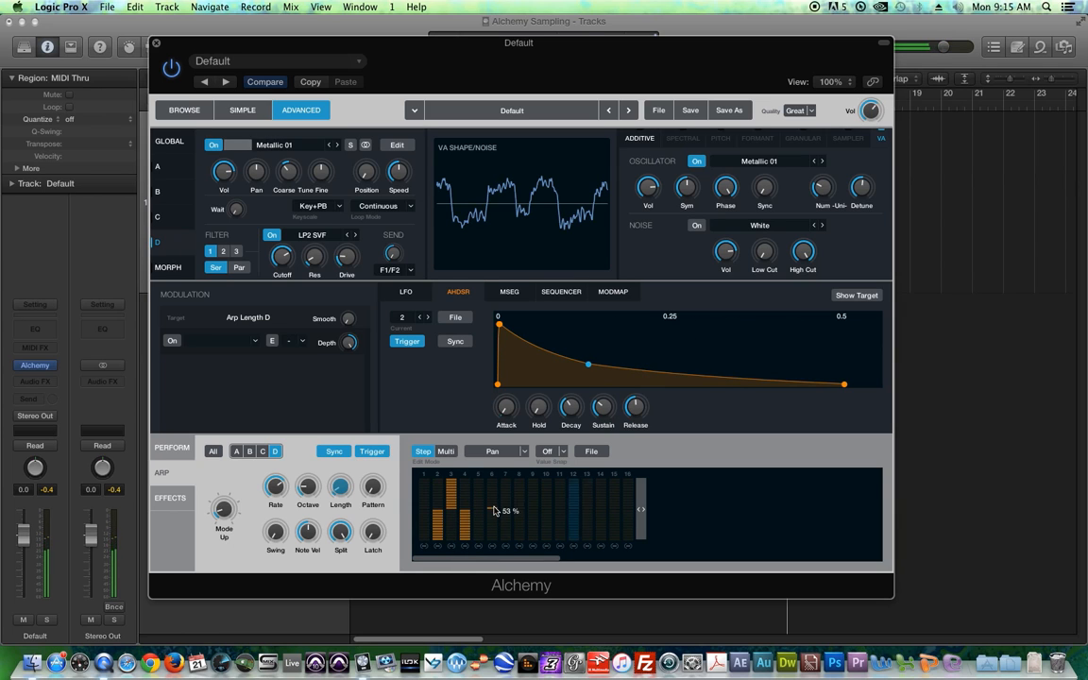
left_click_drag(493, 510, 493, 480)
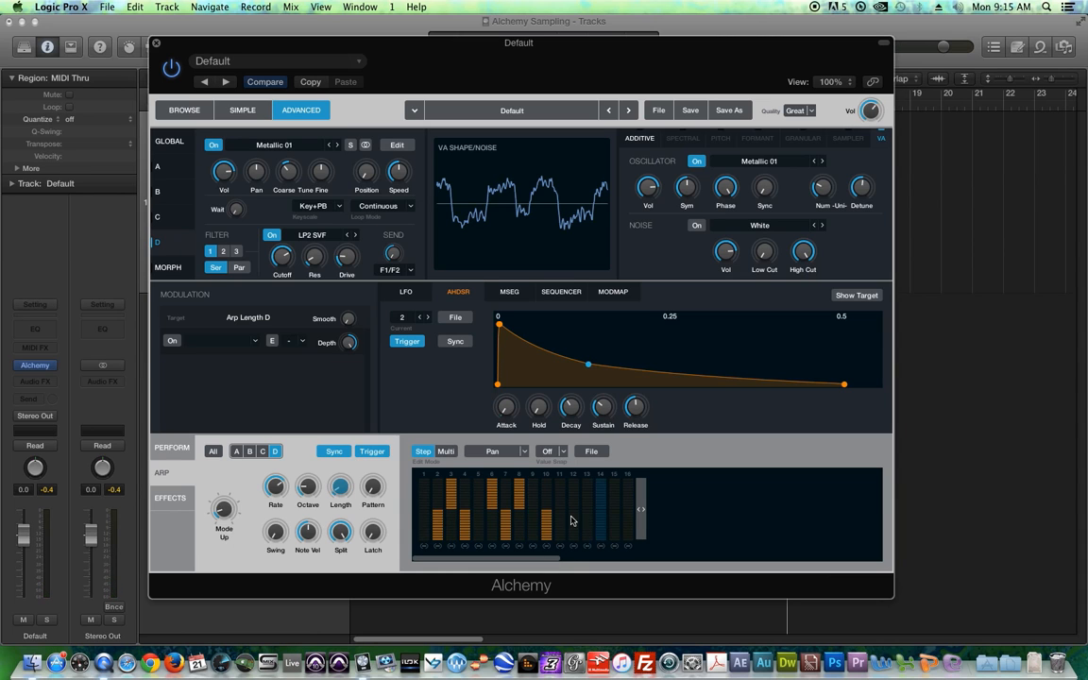
left_click_drag(559, 505, 608, 467)
mouse_move(613, 514)
left_mouse_down()
mouse_move(616, 544)
mouse_move(627, 484)
left_mouse_up()
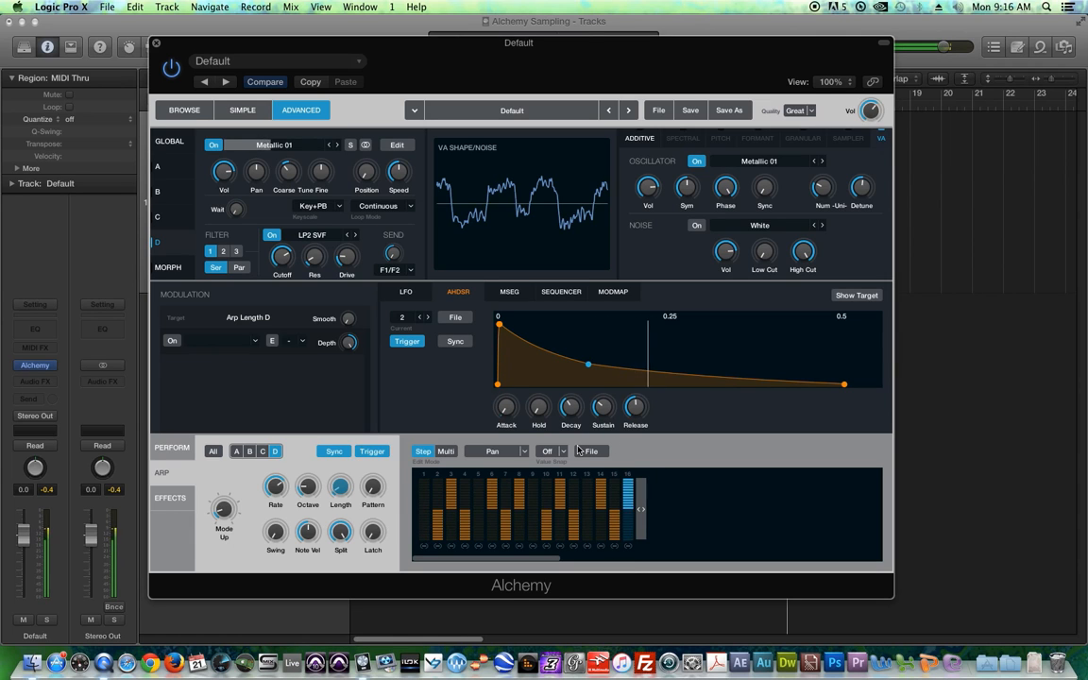
- Turn on source C in place of source D and display the velocities of C's arpeggiator pattern
left_click(158, 216)
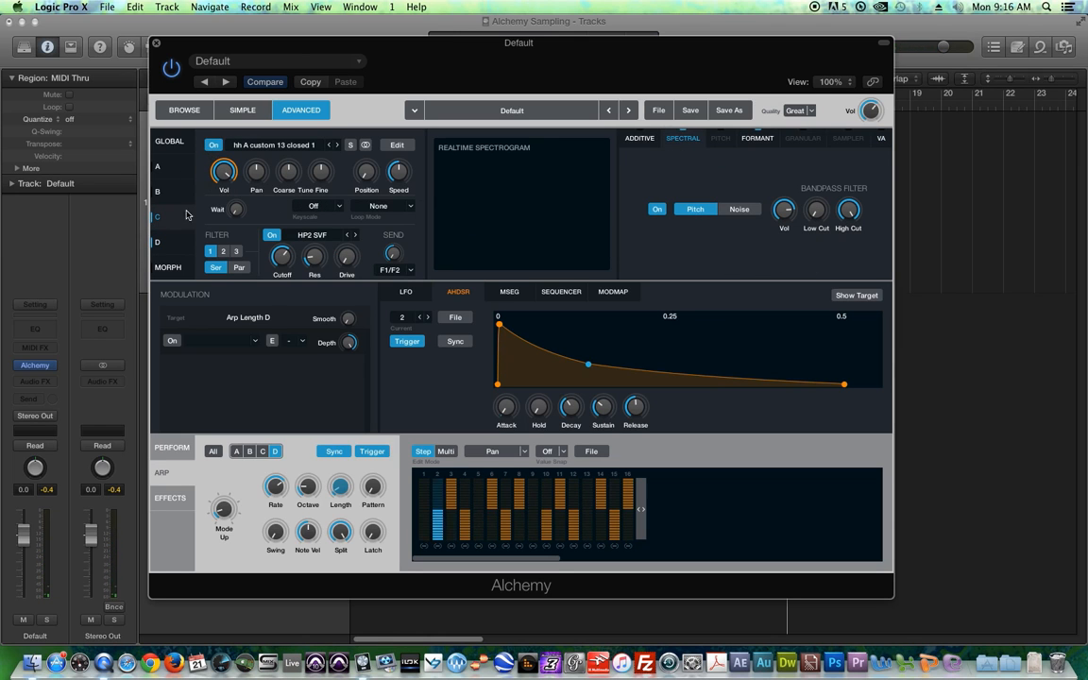
left_click(158, 242)
left_click(213, 146)
left_click(171, 217)
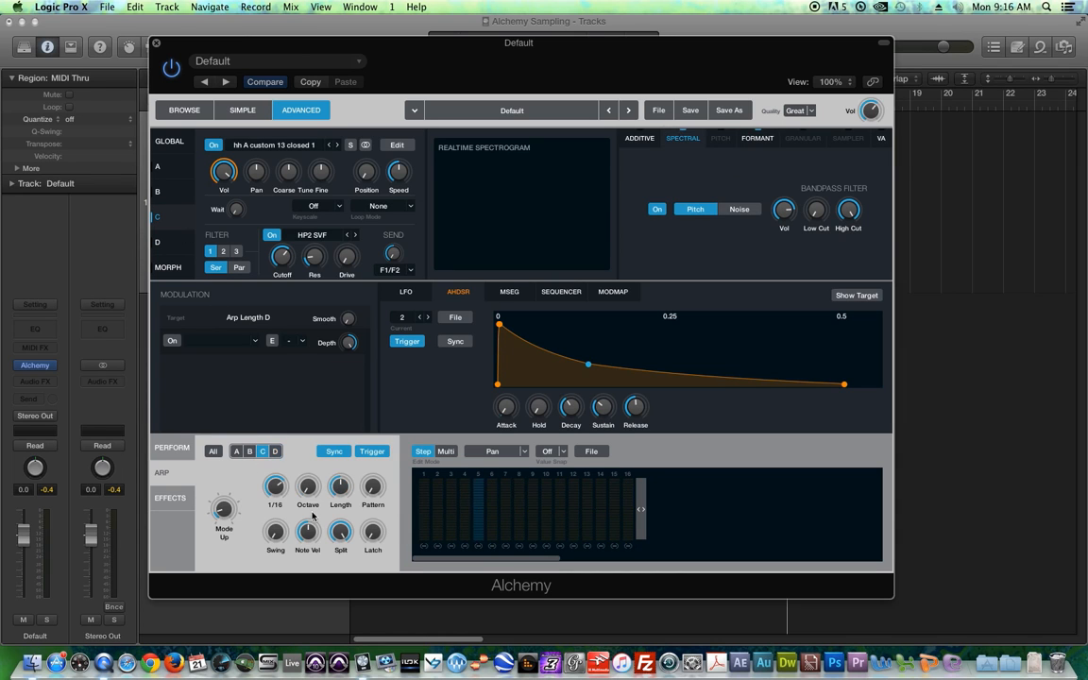
left_click(518, 452)
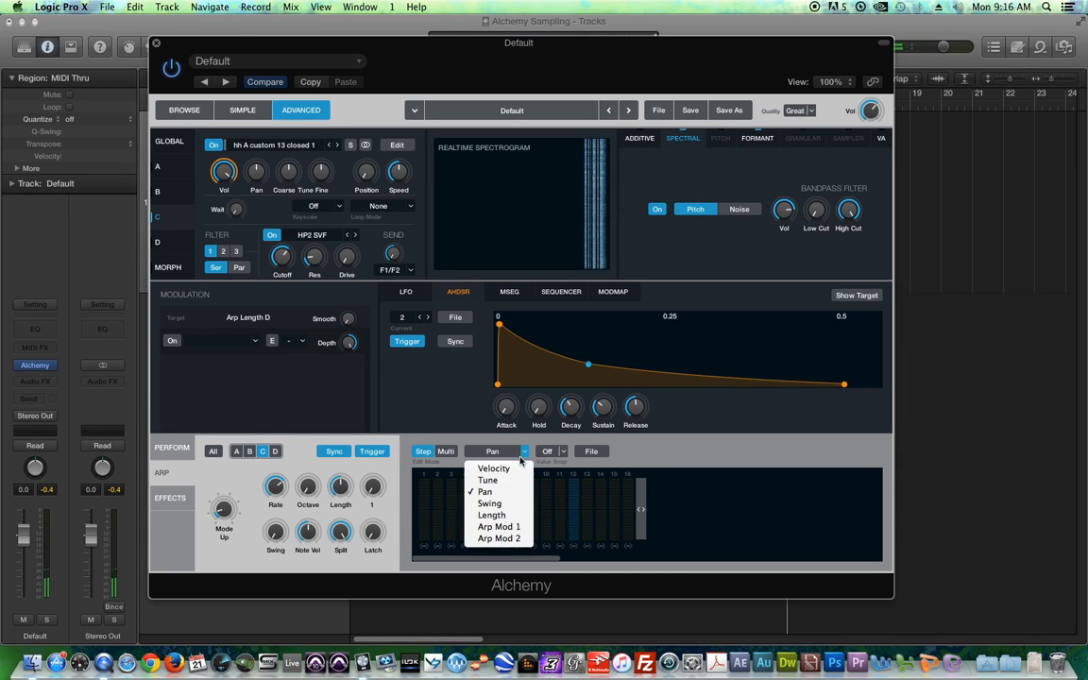
left_click(515, 469)
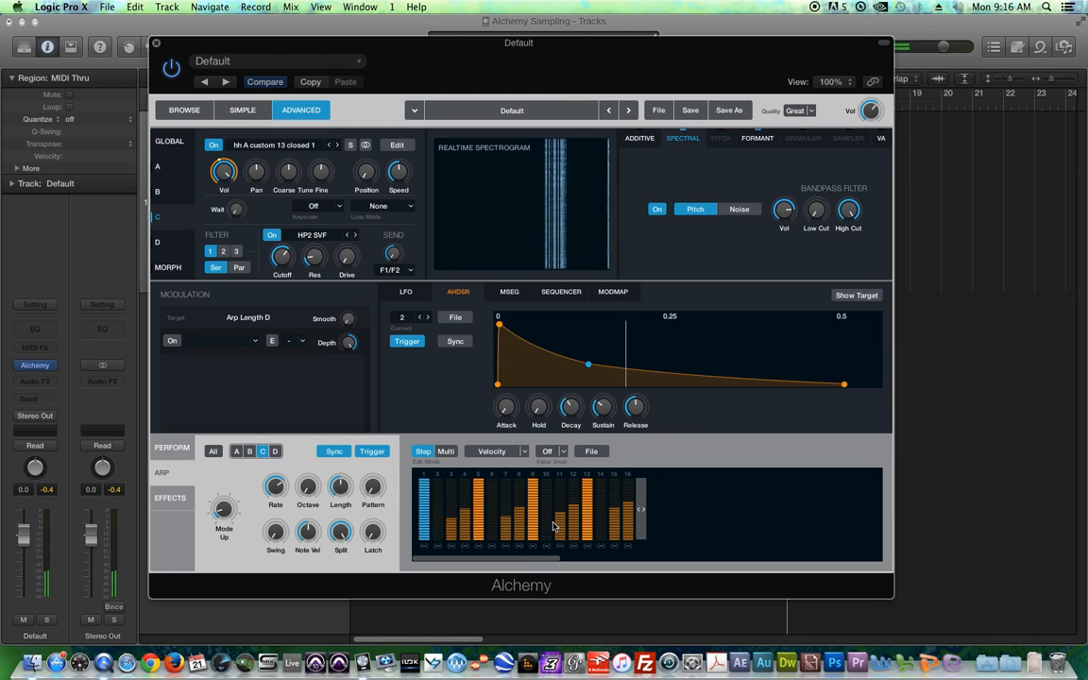
- Hard-pan source C's arpeggiator steps 3, 5, 8, 11, 13 and 16 high and steps 4, 7, 9, 12 and 15 low
left_click(517, 451)
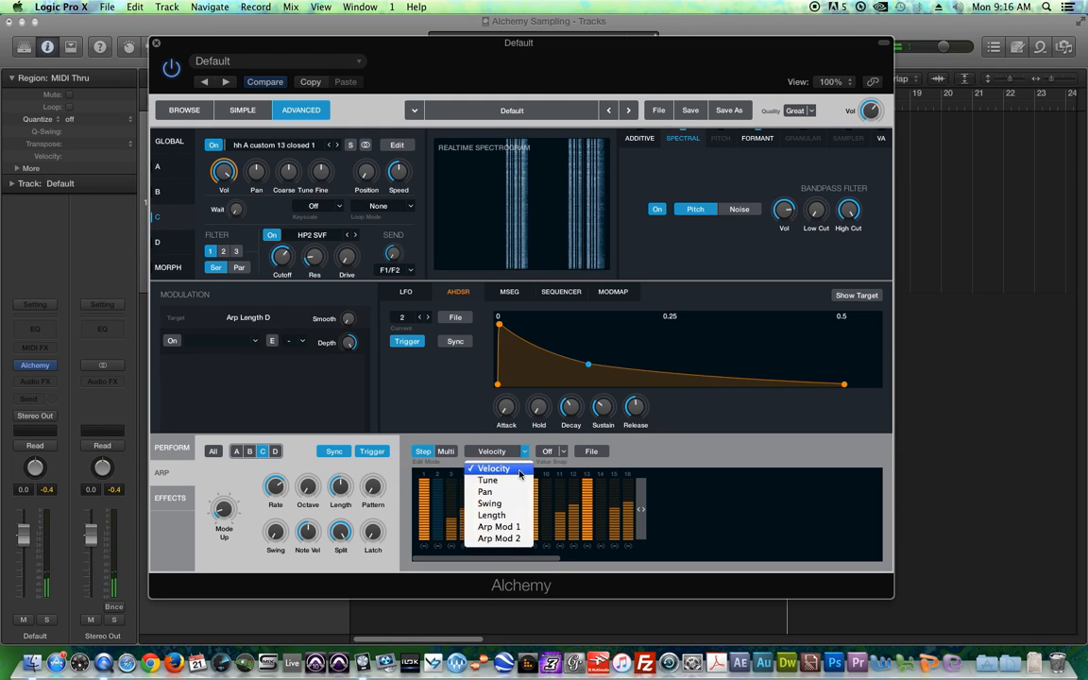
left_click(518, 492)
left_click(447, 492)
left_click_drag(447, 492, 451, 475)
left_click_drag(463, 516, 467, 555)
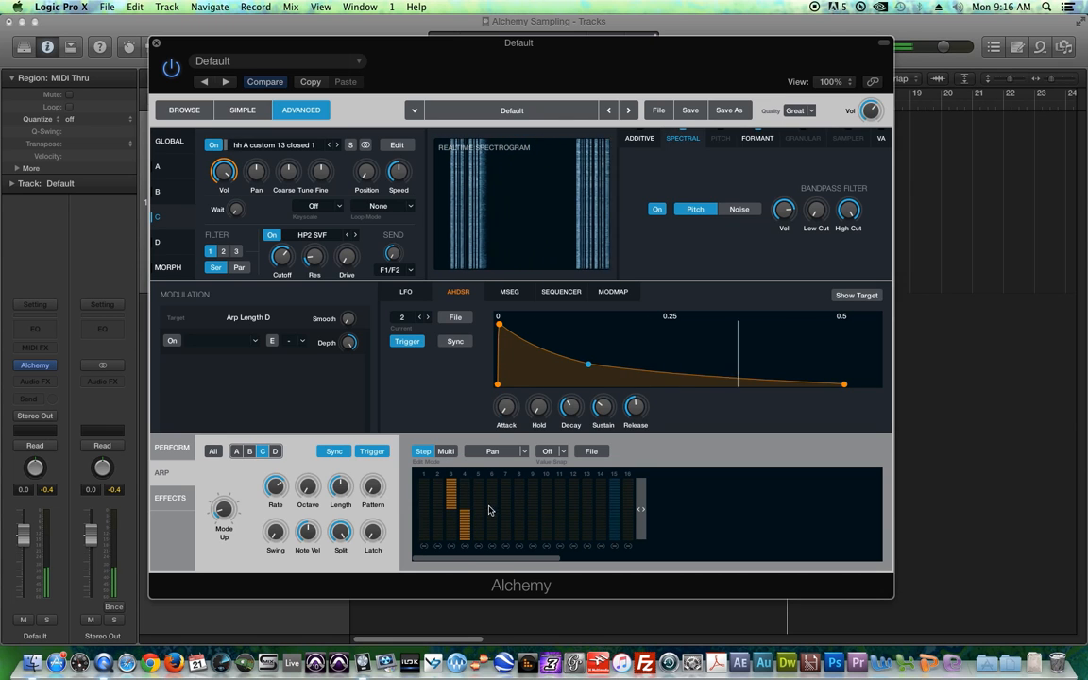
left_click(440, 452)
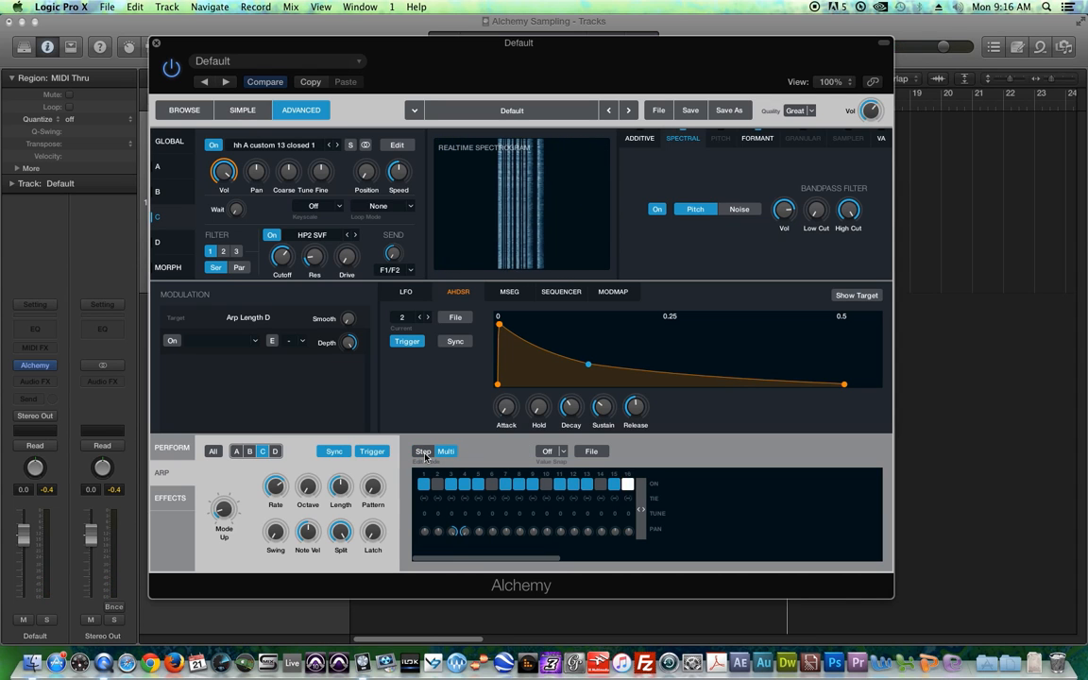
left_click(425, 452)
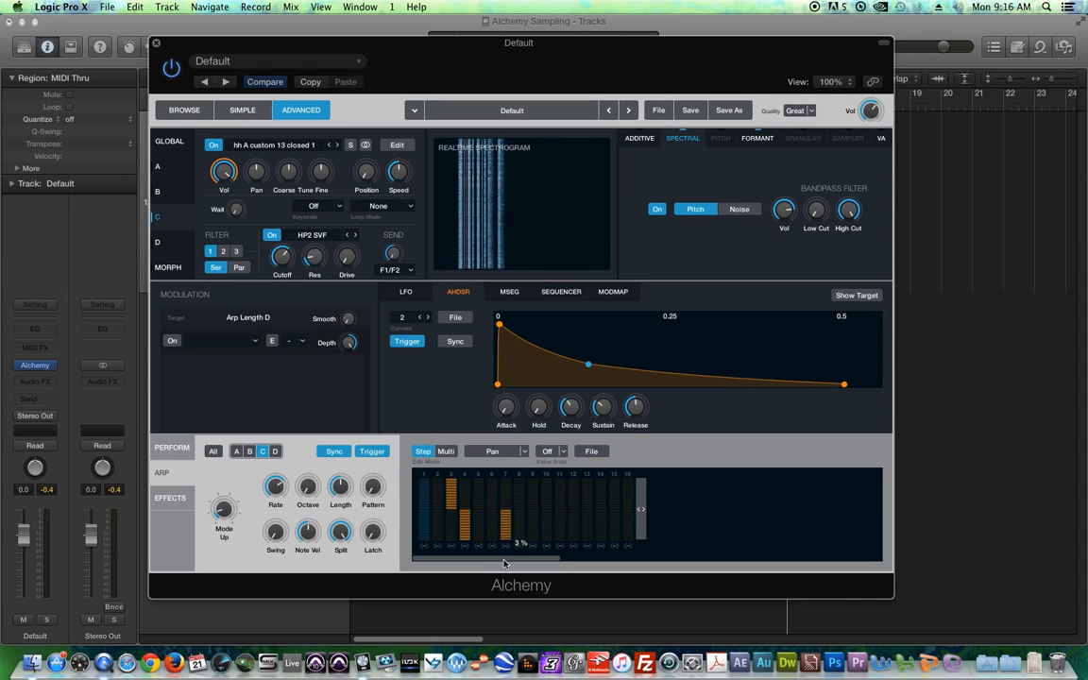
left_click_drag(517, 516, 517, 477)
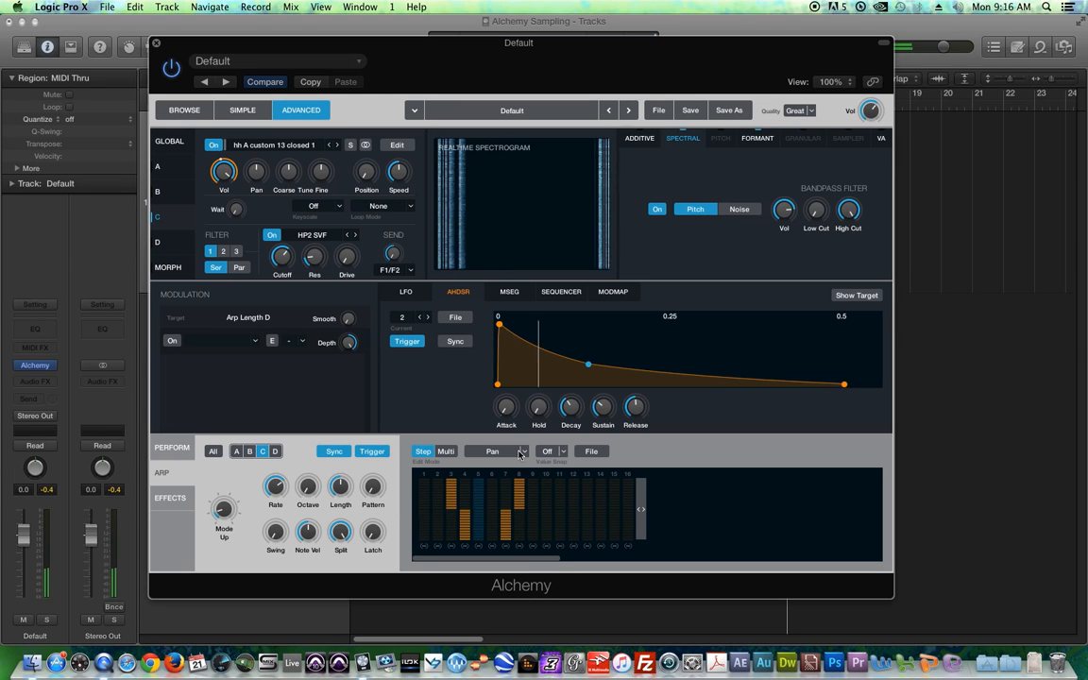
left_click_drag(478, 514, 477, 475)
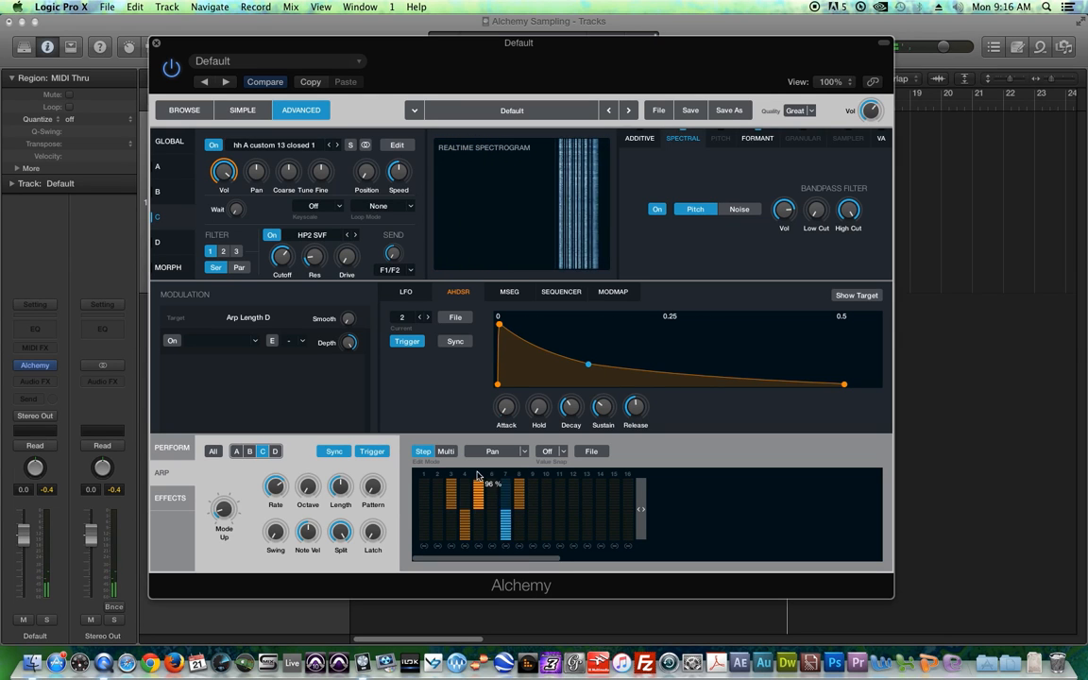
mouse_move(538, 536)
left_mouse_down()
mouse_move(564, 481)
mouse_move(578, 541)
mouse_move(590, 440)
left_mouse_up()
mouse_move(620, 510)
left_mouse_down()
mouse_move(615, 575)
mouse_move(631, 453)
left_mouse_up()
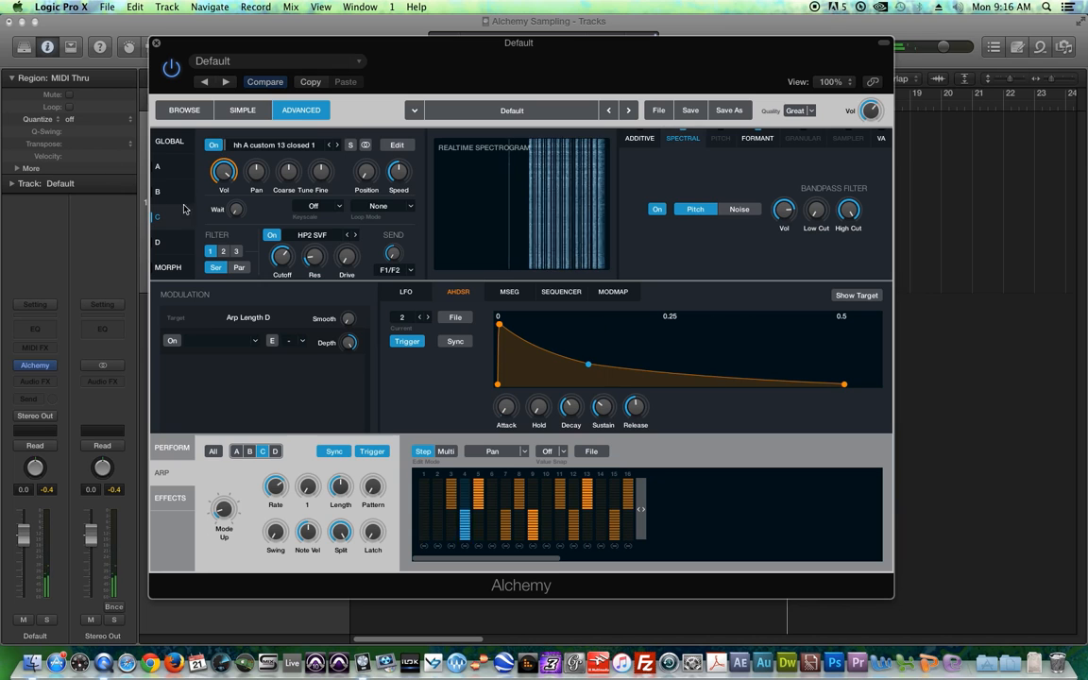
- Turn sources B, A and D back on so that all four sources play
left_click(158, 191)
left_click(157, 167)
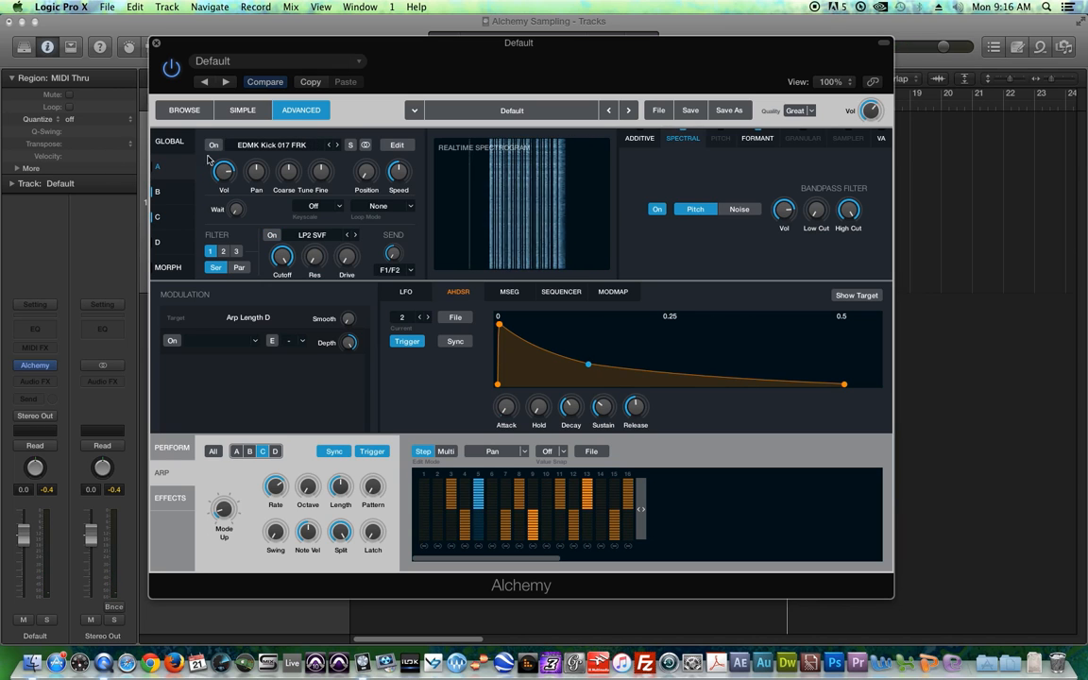
left_click(172, 243)
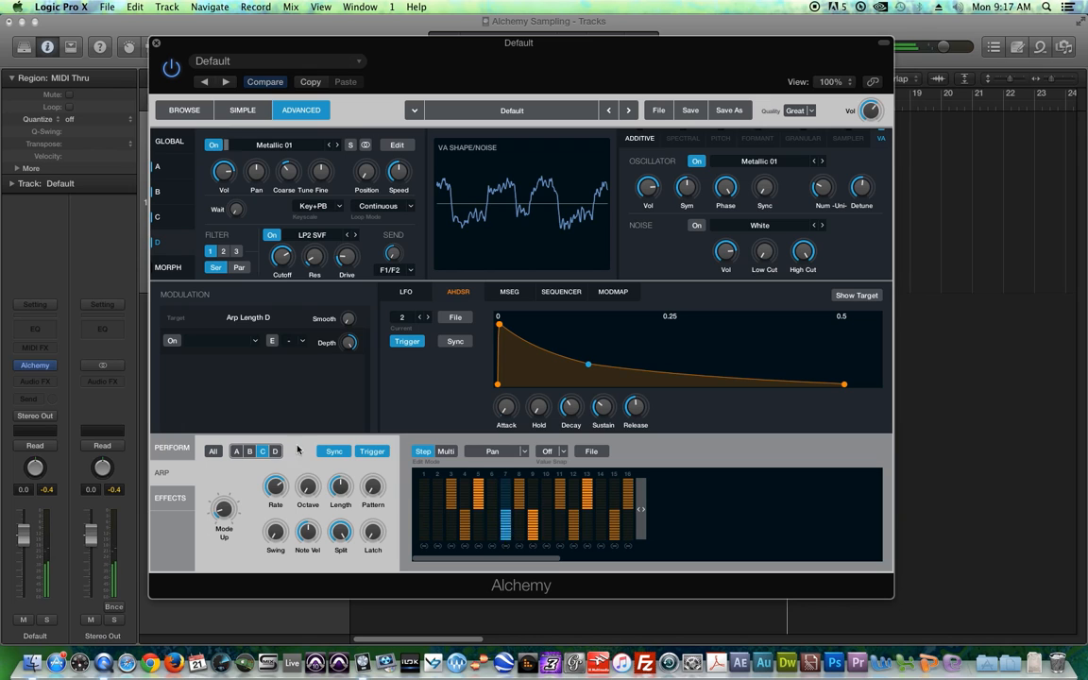
- Reduce the pan extremes of source D's arpeggiator steps to about half, placing the low steps at about 24 %
left_click(275, 451)
left_click(438, 524)
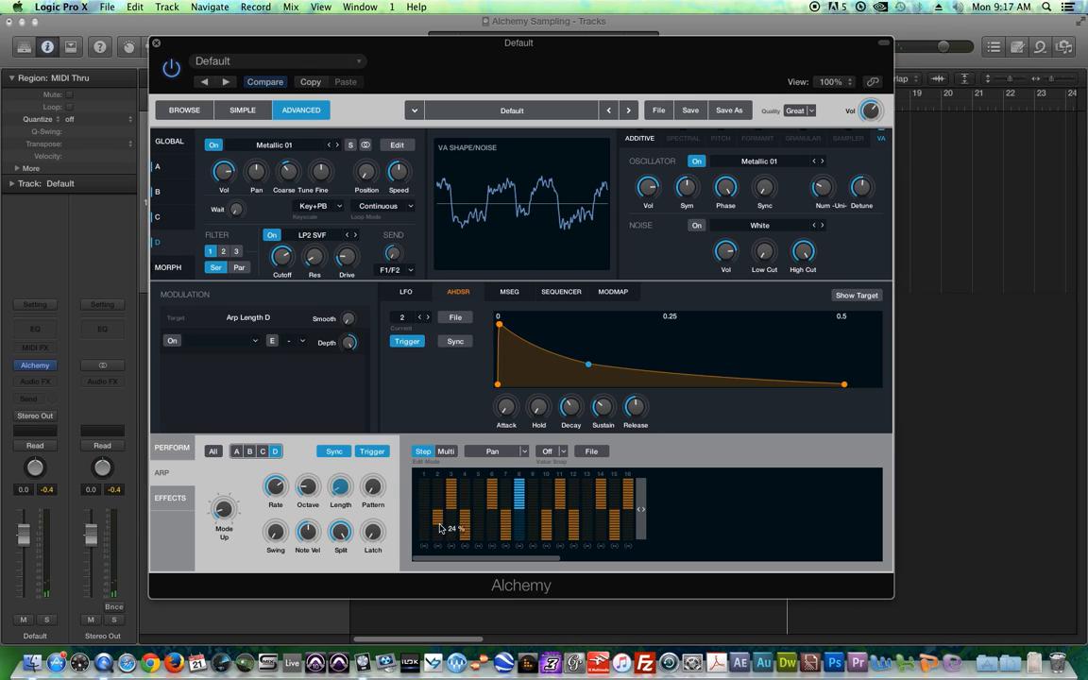
left_click(451, 492)
left_click(509, 522)
left_click(547, 524)
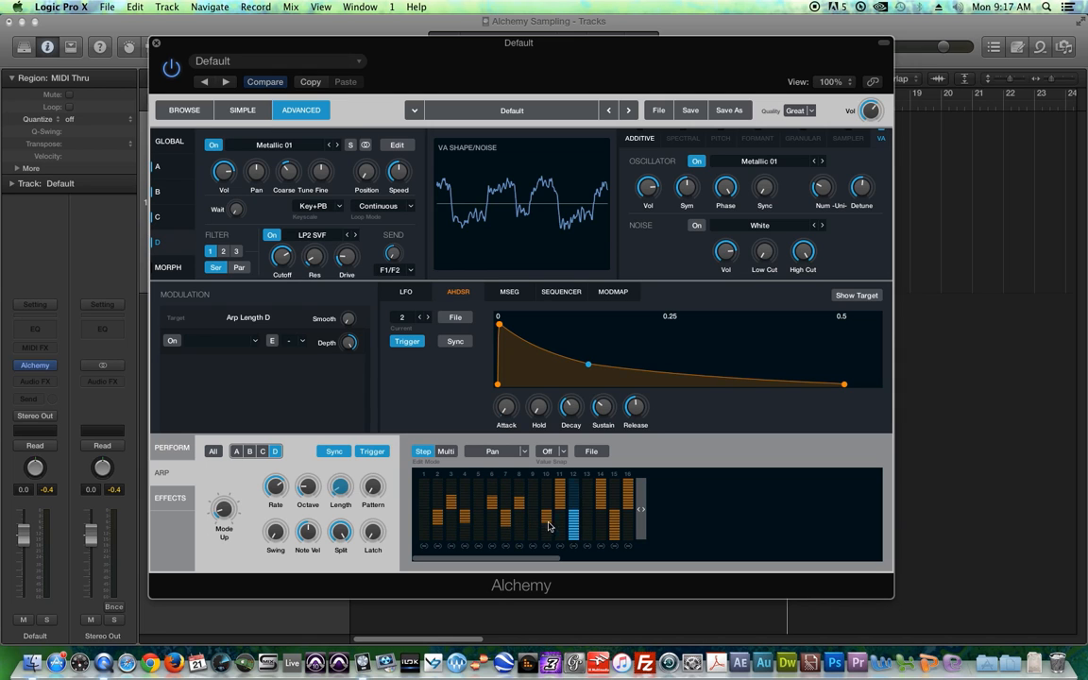
left_click(560, 497)
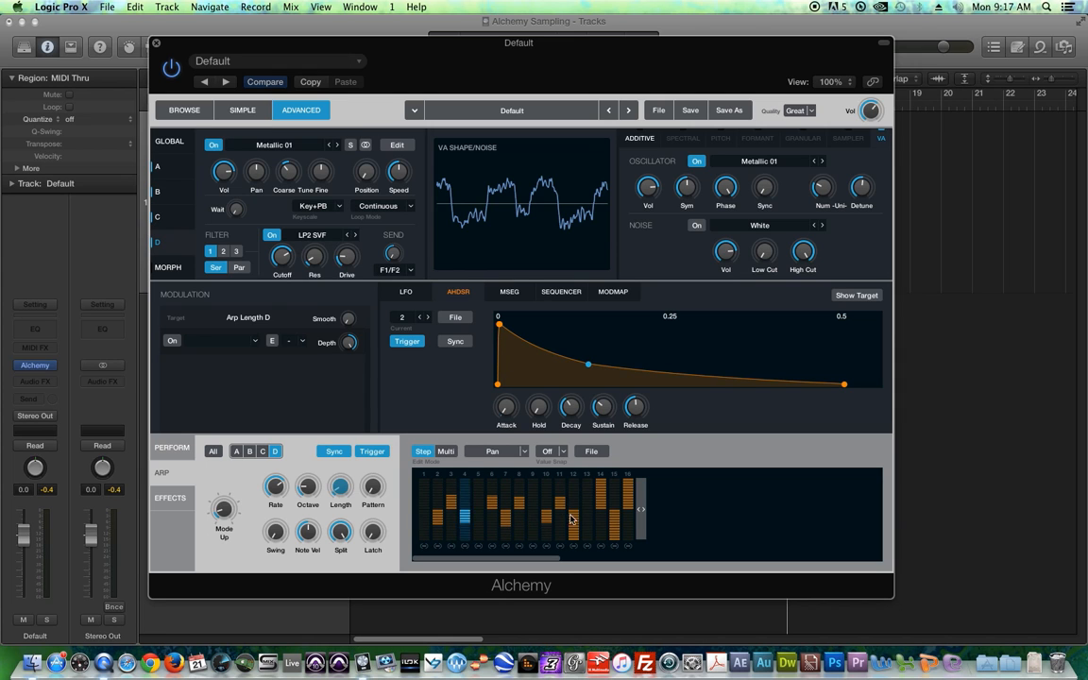
left_click(617, 521)
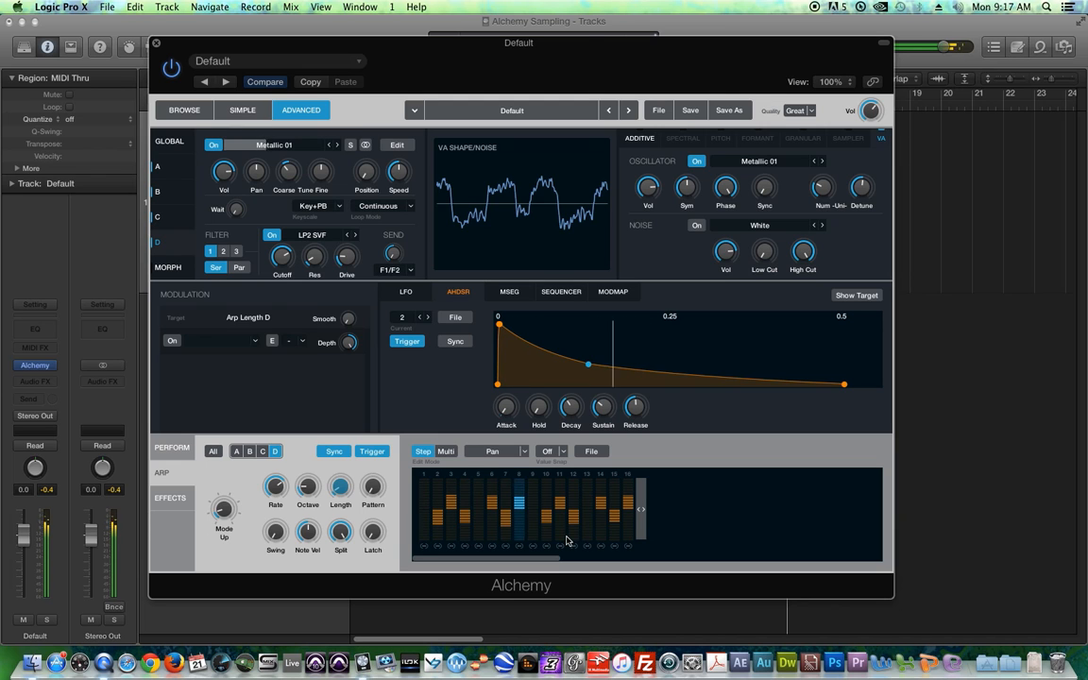
- Set source D's arpeggiator mode to Up/Down and show the global overview of all sources
left_click(223, 509)
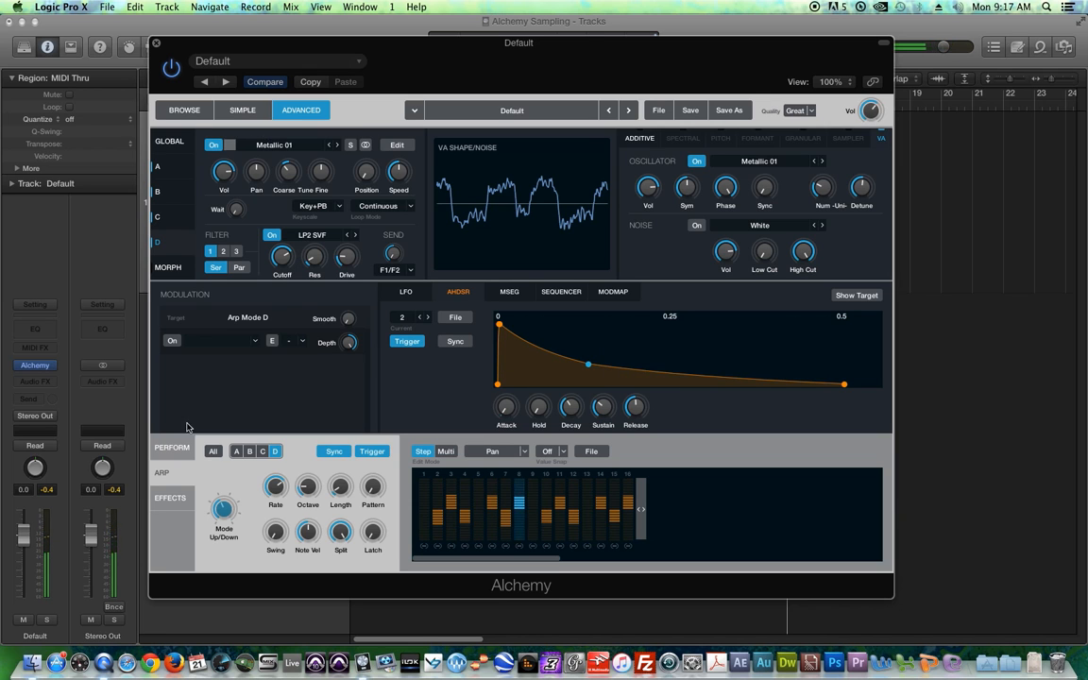
left_click(169, 145)
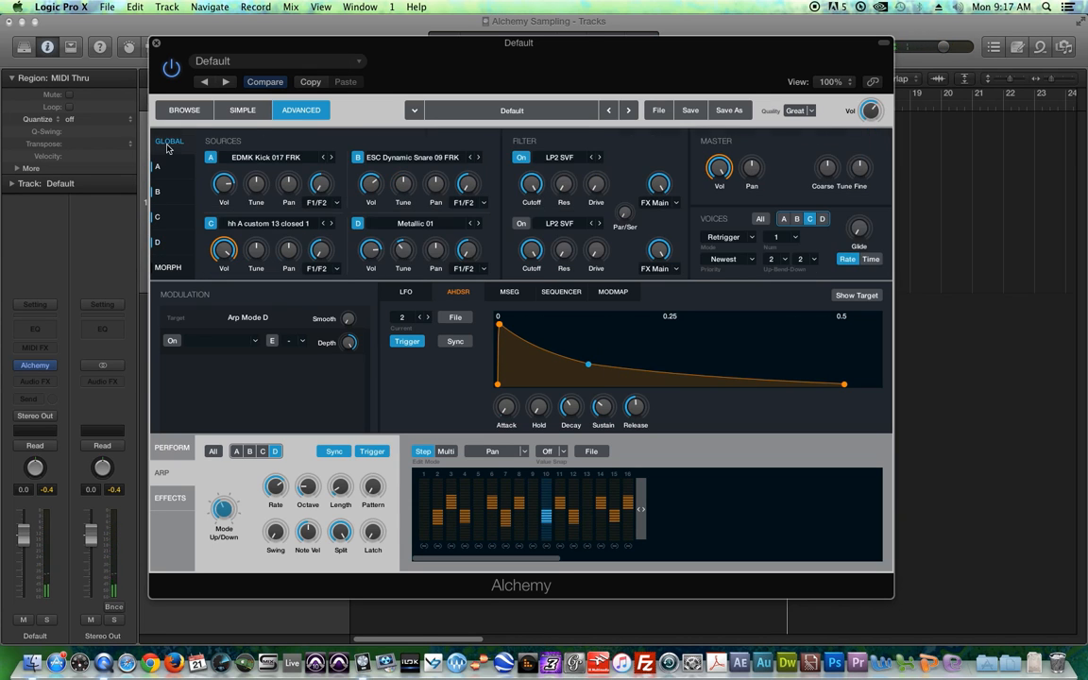
mouse_move(371, 248)
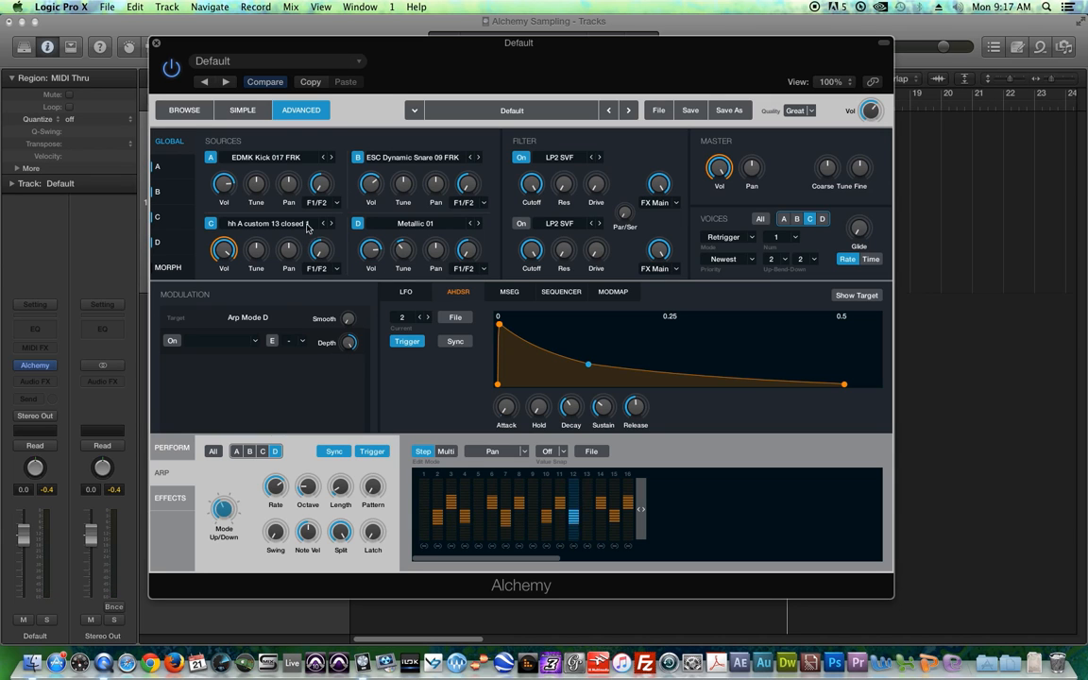
mouse_move(368, 179)
- Add a Convolution Reverb to the main effects rack
left_click(169, 499)
left_click(221, 453)
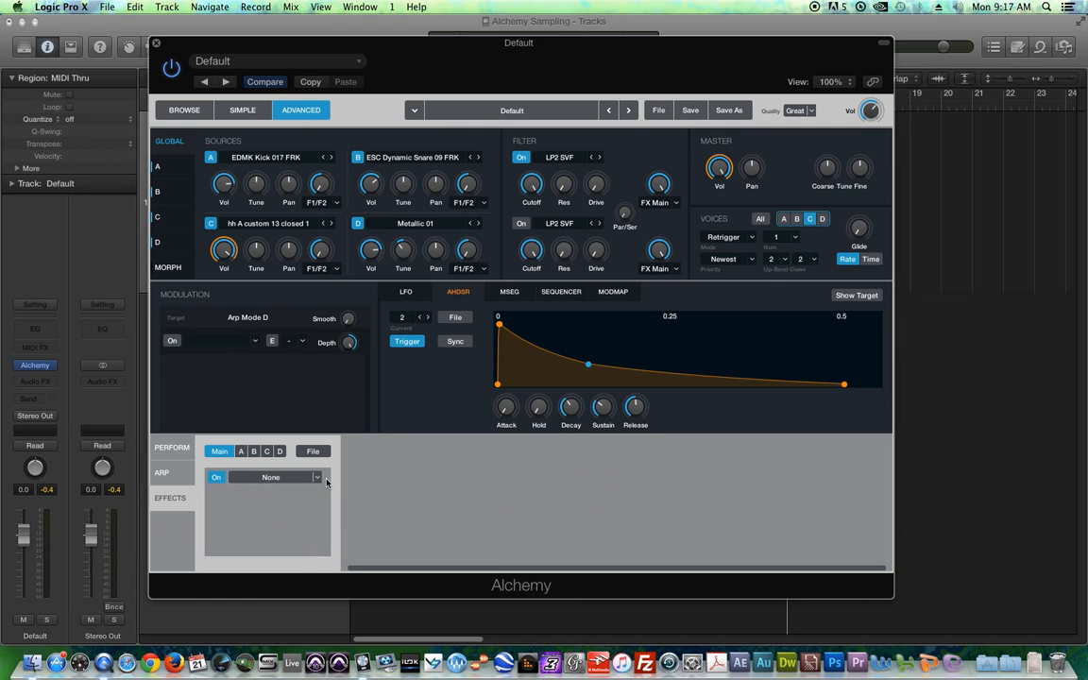
left_click(319, 477)
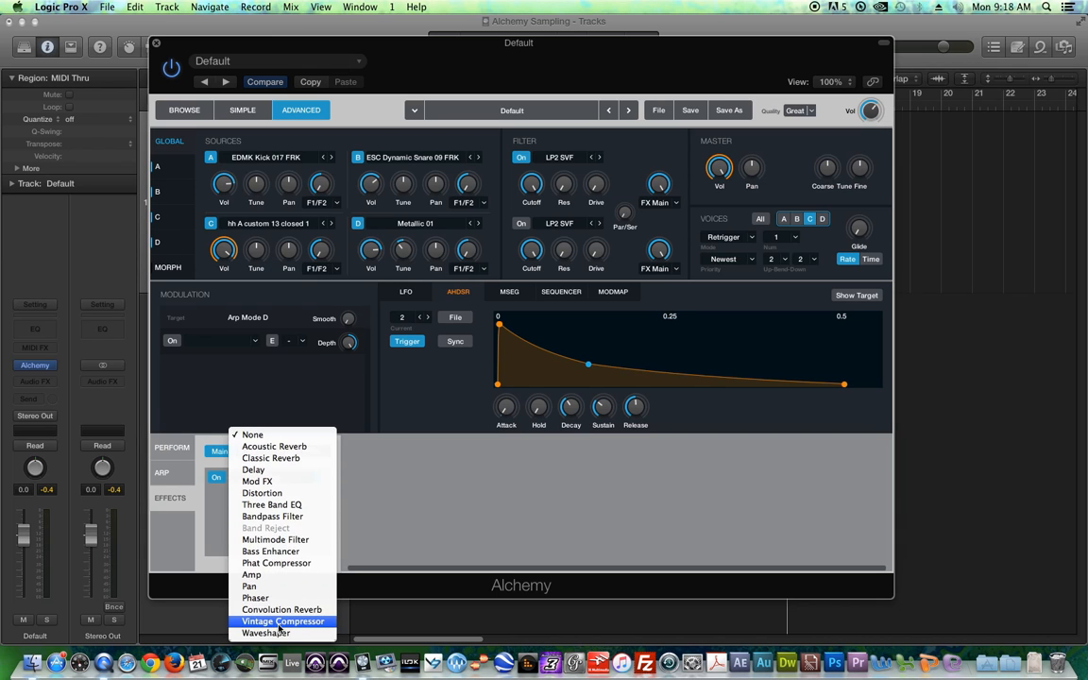
left_click(282, 609)
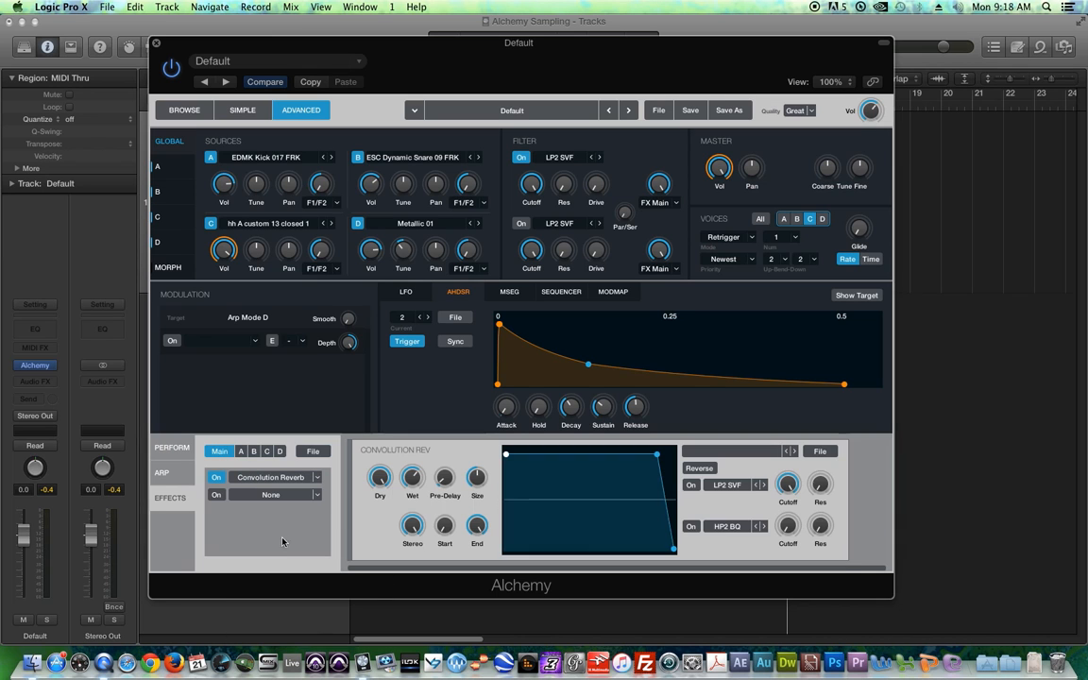
- Load the medium-space plate impulse response 1.3s Soft Plate into the reverb, keep Dry at full and lower Wet to about half
left_click(751, 459)
mouse_move(727, 468)
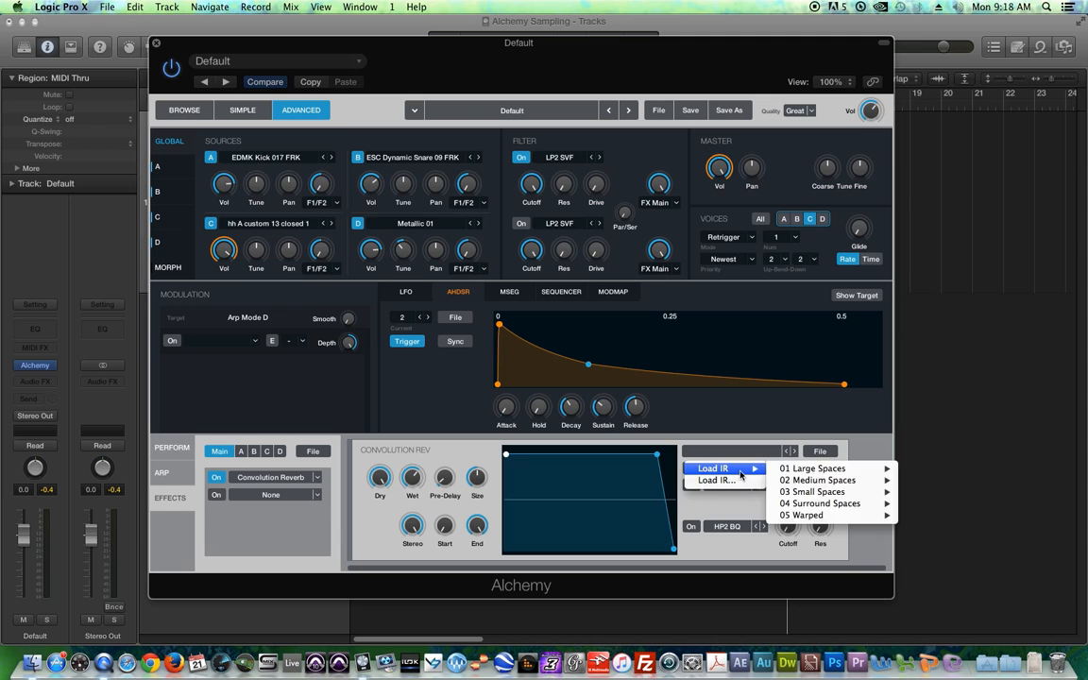
mouse_move(822, 484)
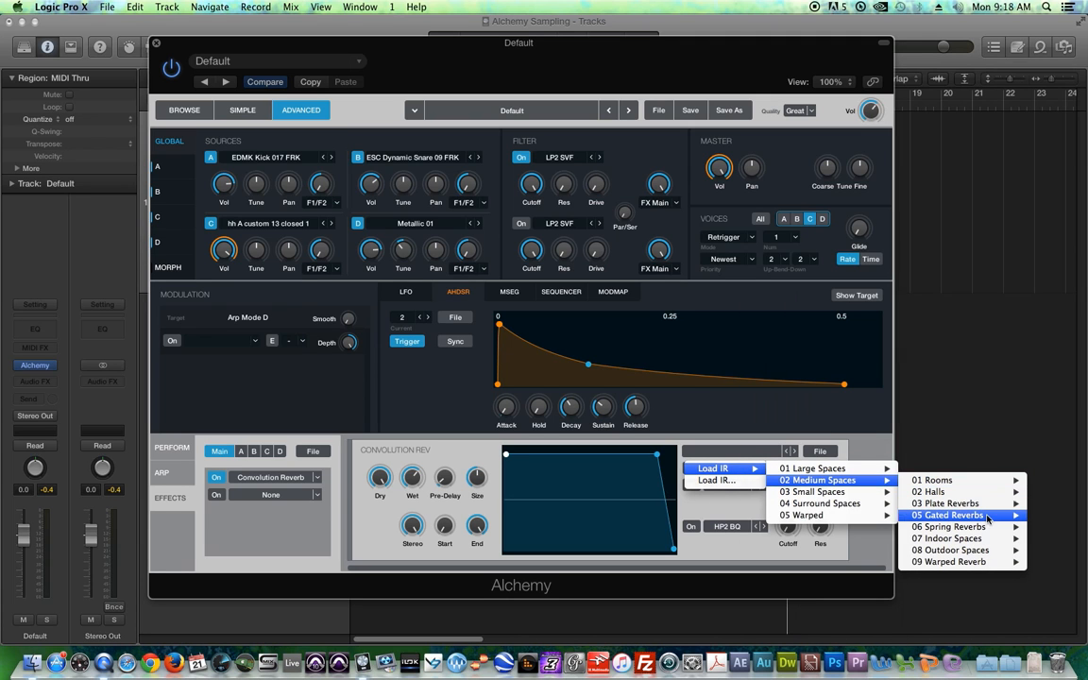
mouse_move(975, 507)
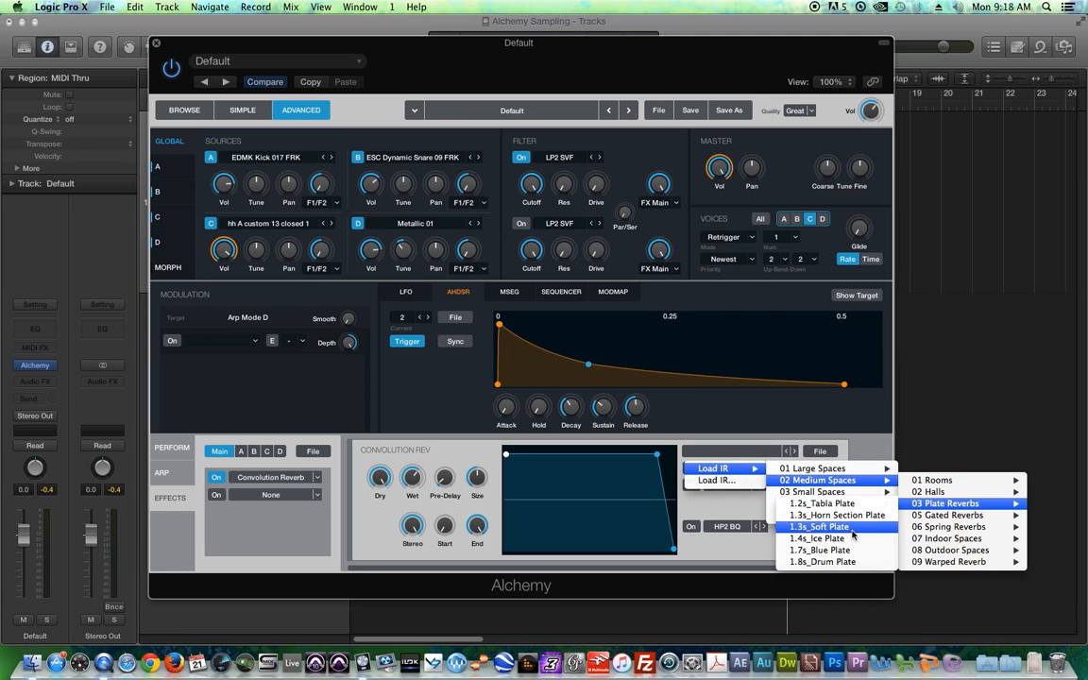
left_click(853, 535)
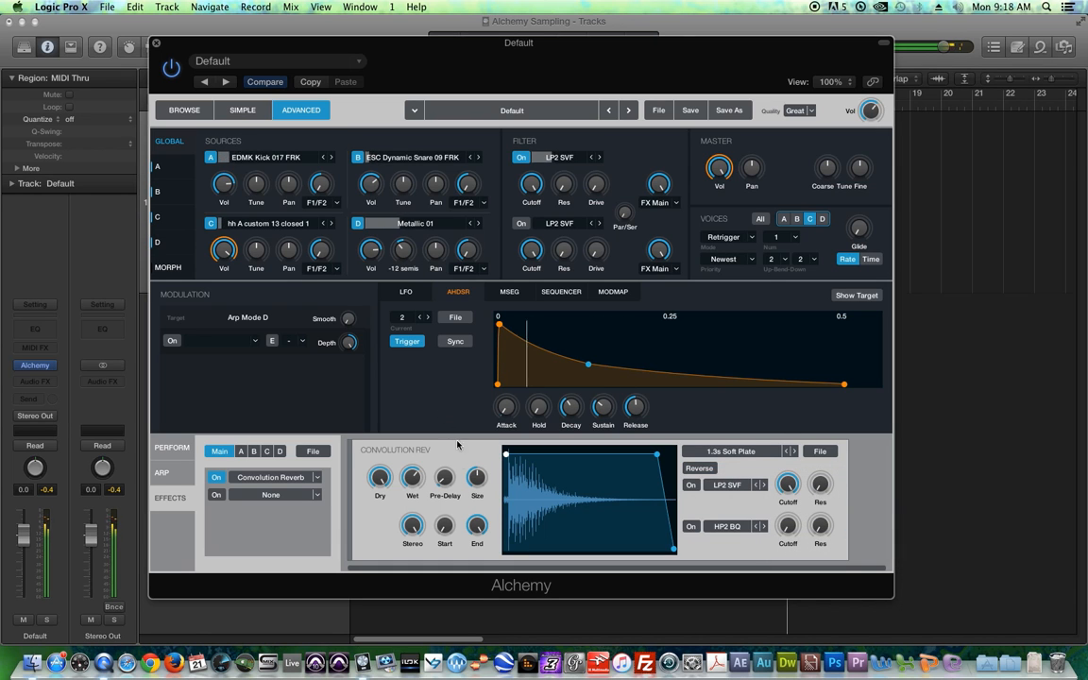
left_click_drag(381, 482, 388, 427)
left_click_drag(412, 477, 419, 508)
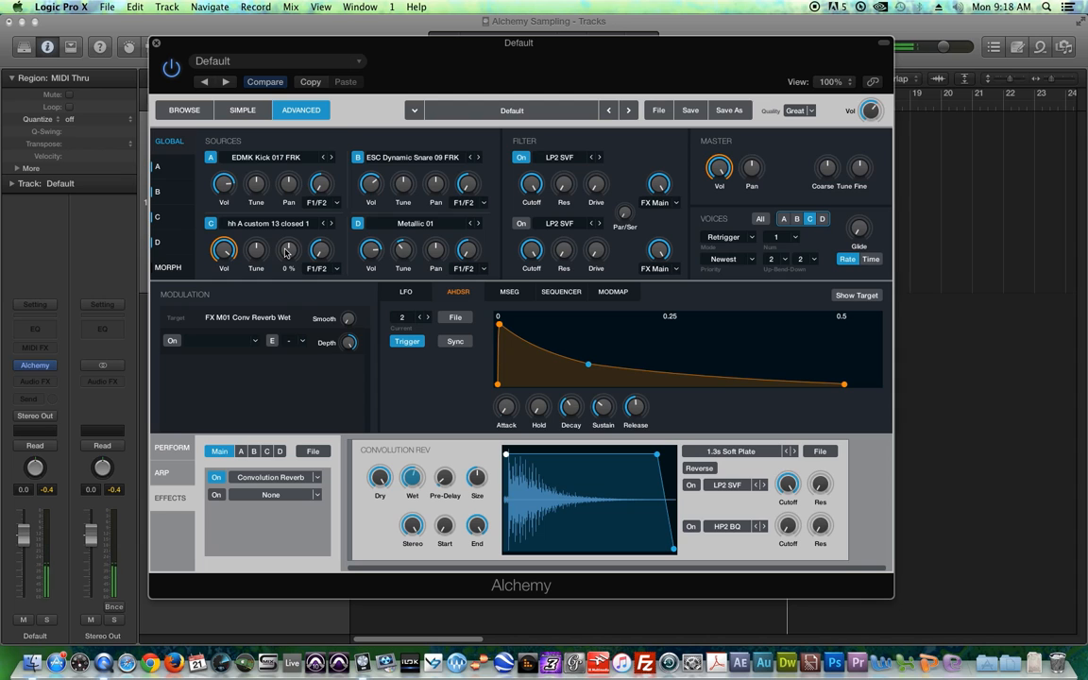
- Turn off sources A, B and D so that only hi-hat source C plays
left_click(173, 218)
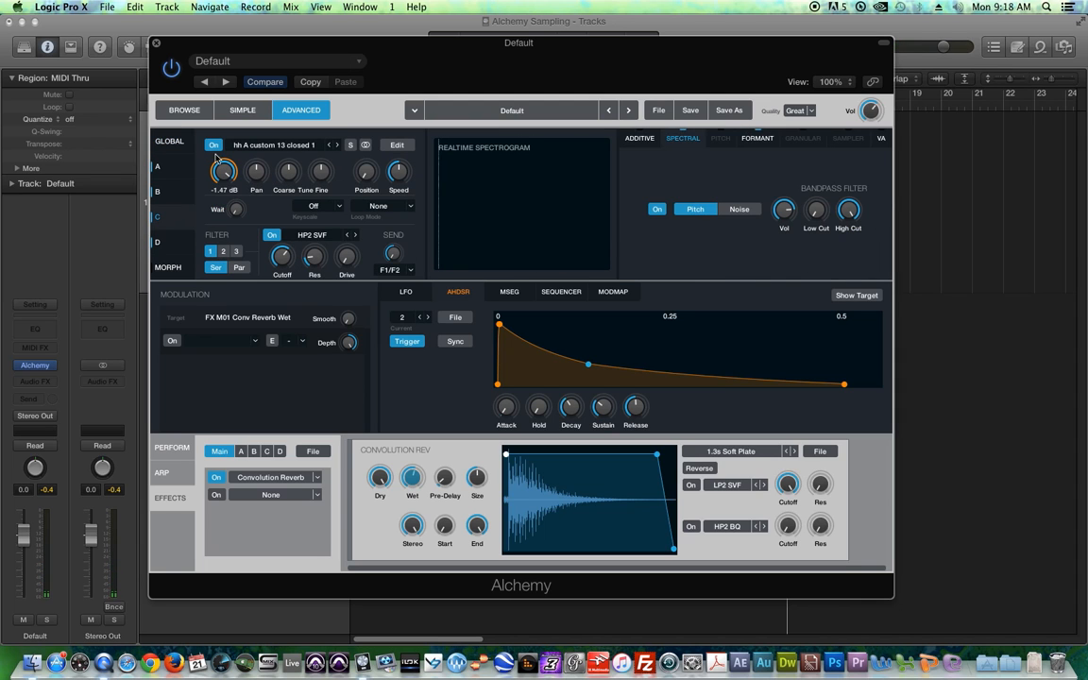
left_click(178, 195)
left_click(179, 166)
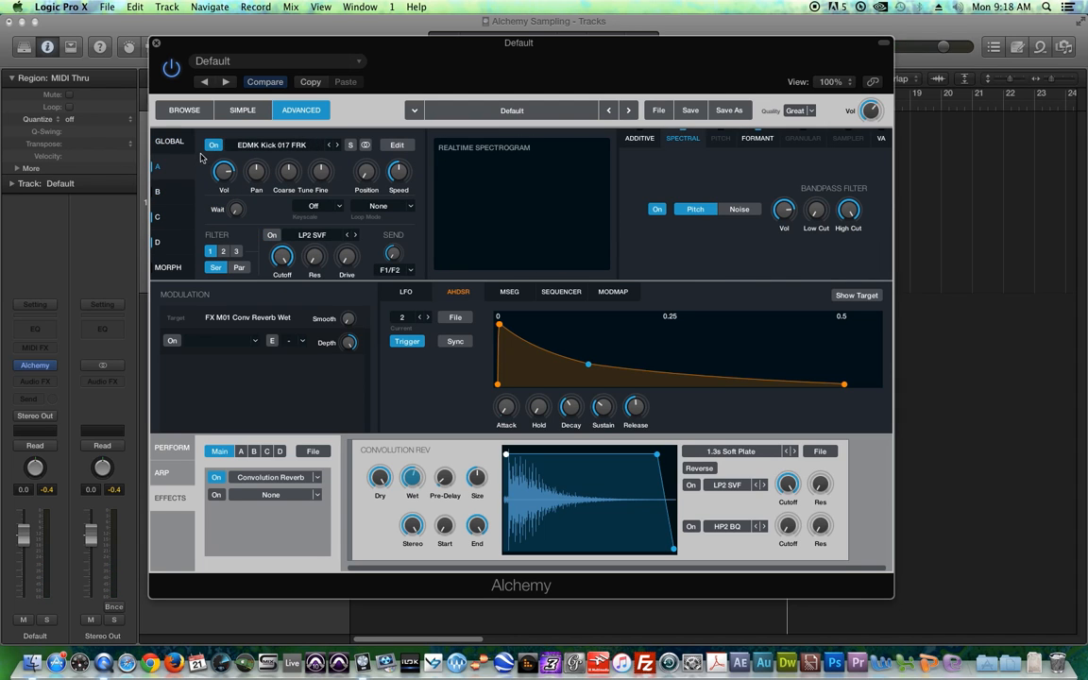
left_click(181, 239)
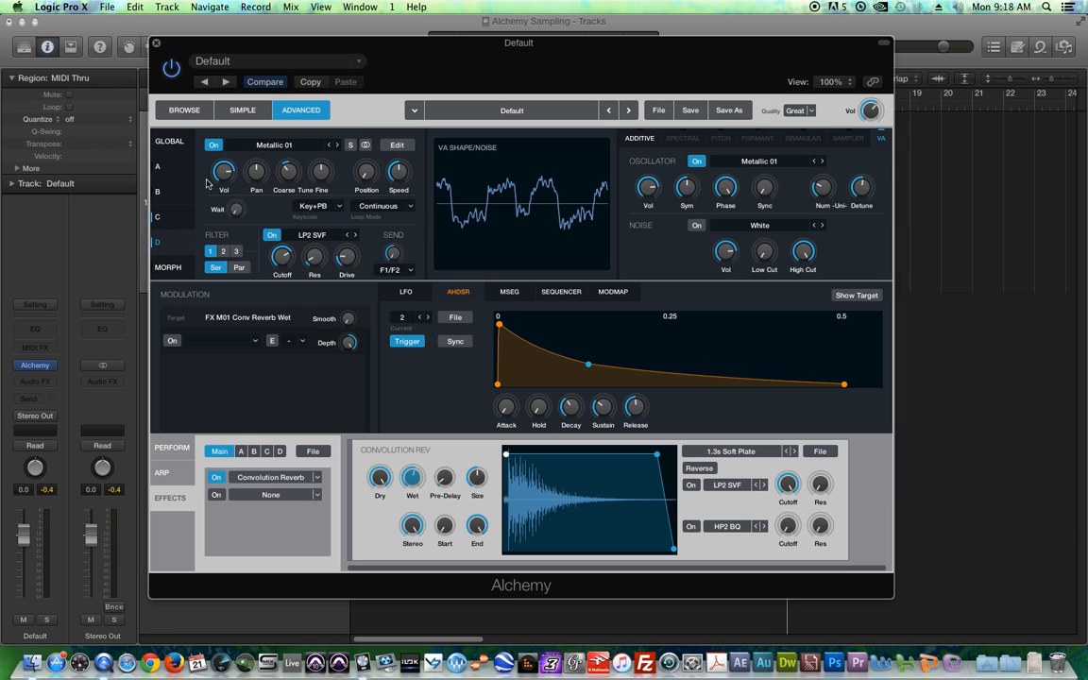
left_click(175, 221)
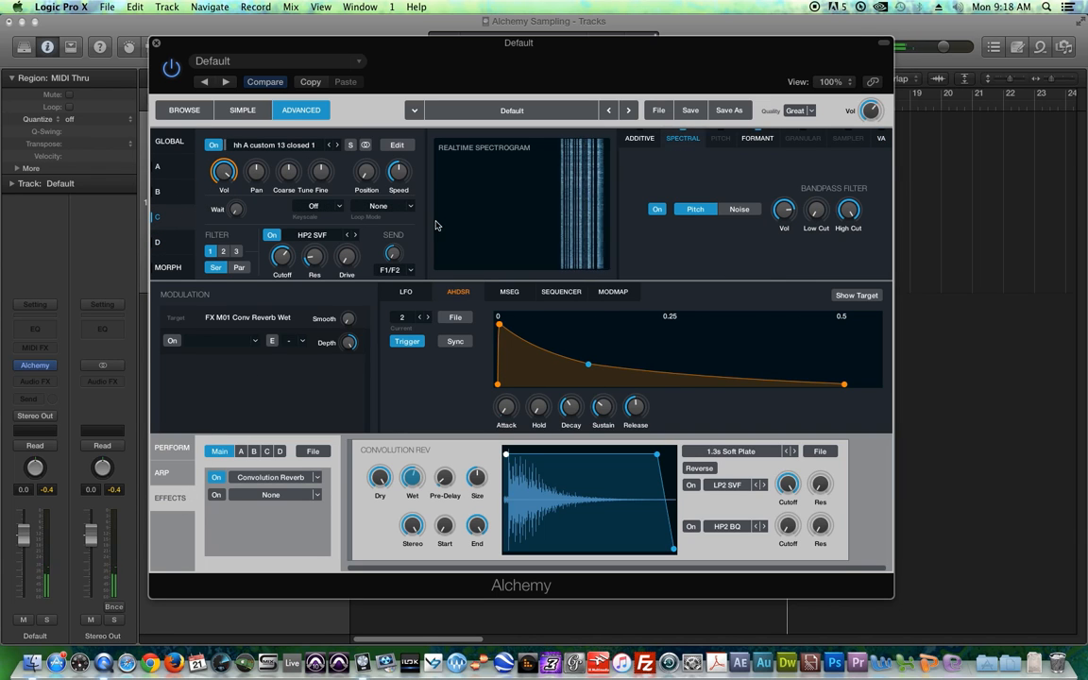
- Route source C's effects send to F1/FX A
left_click(413, 272)
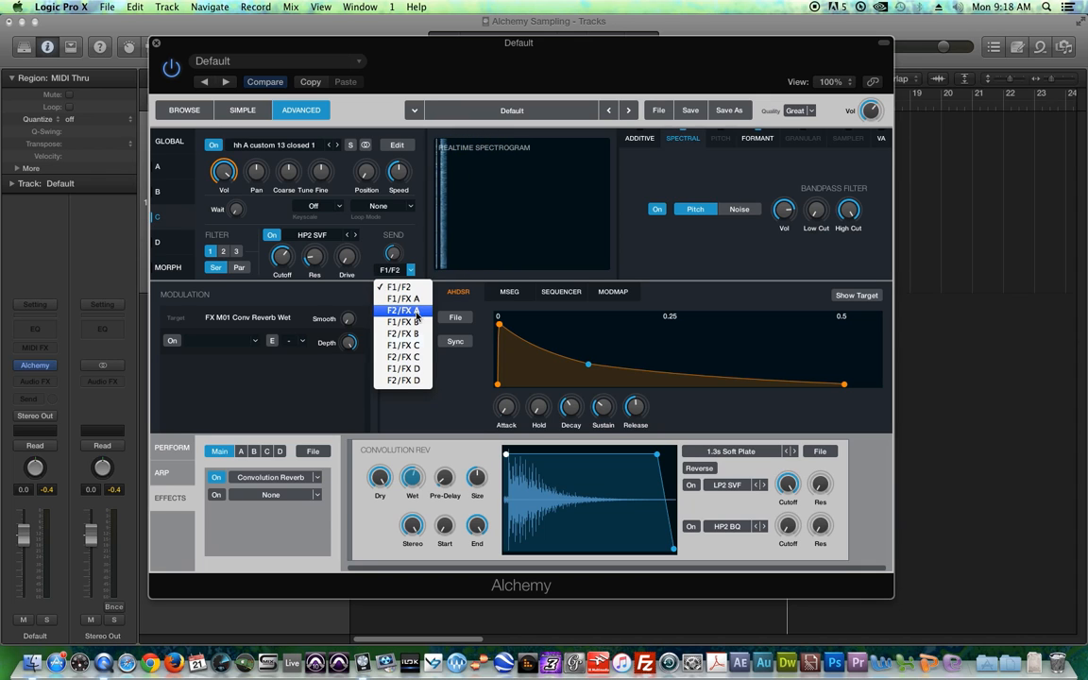
left_click(412, 269)
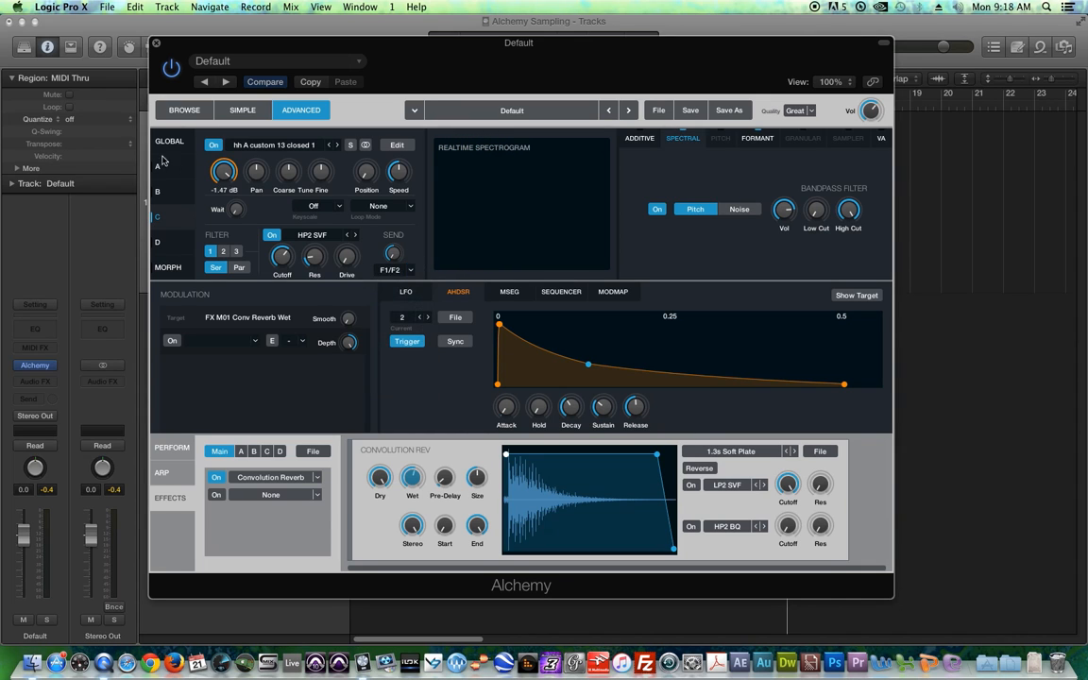
left_click(168, 142)
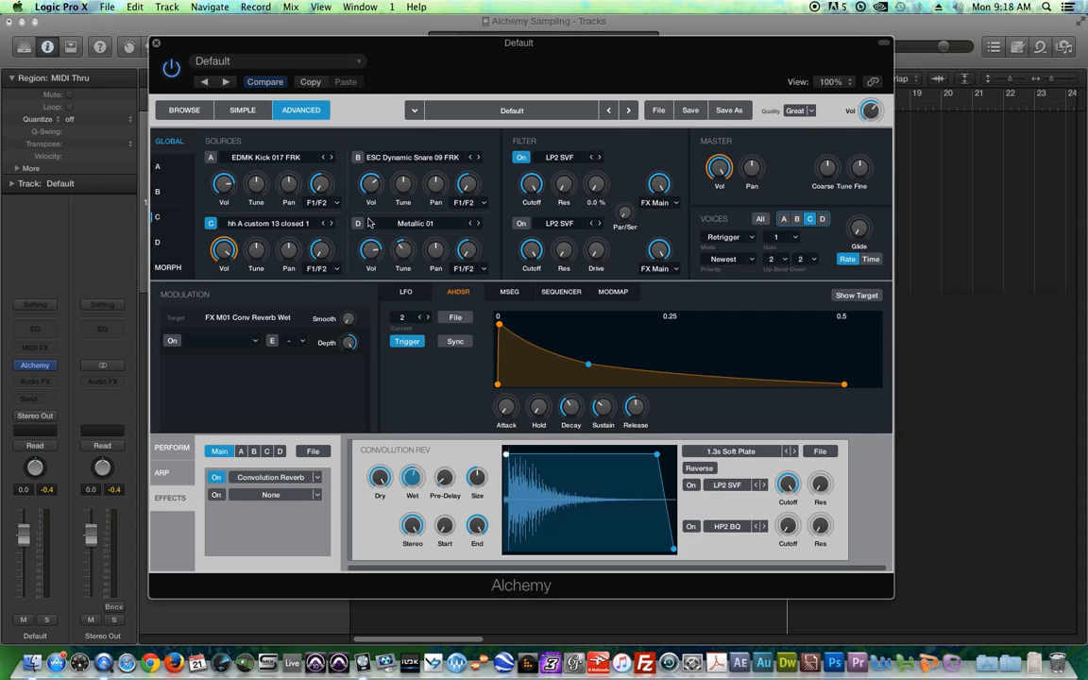
left_click(335, 269)
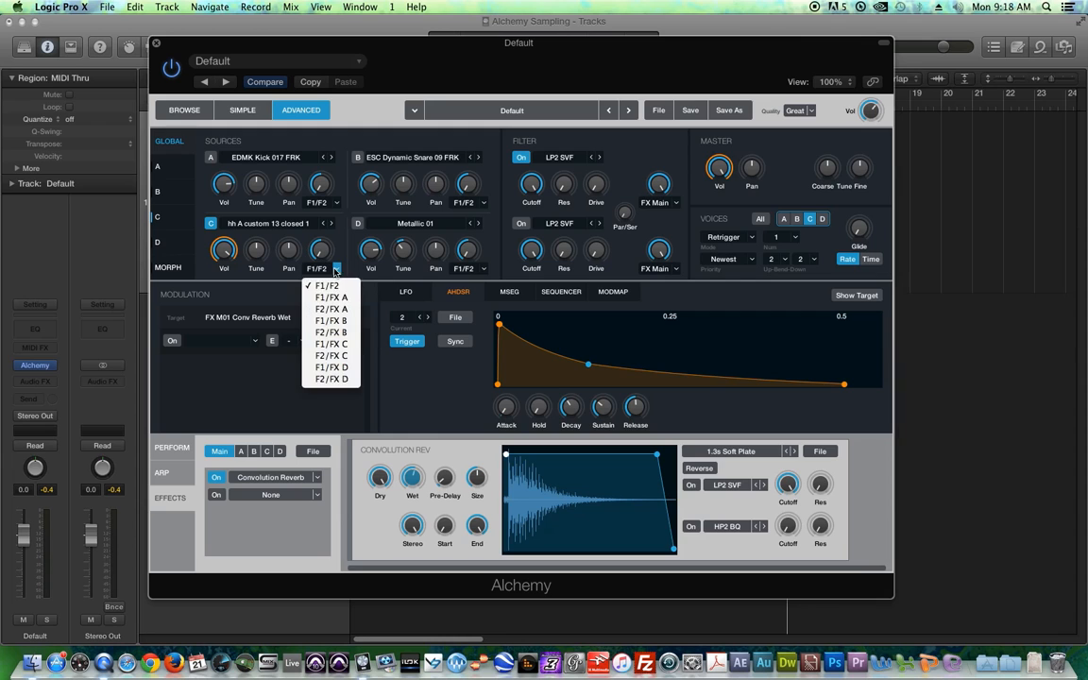
left_click(341, 298)
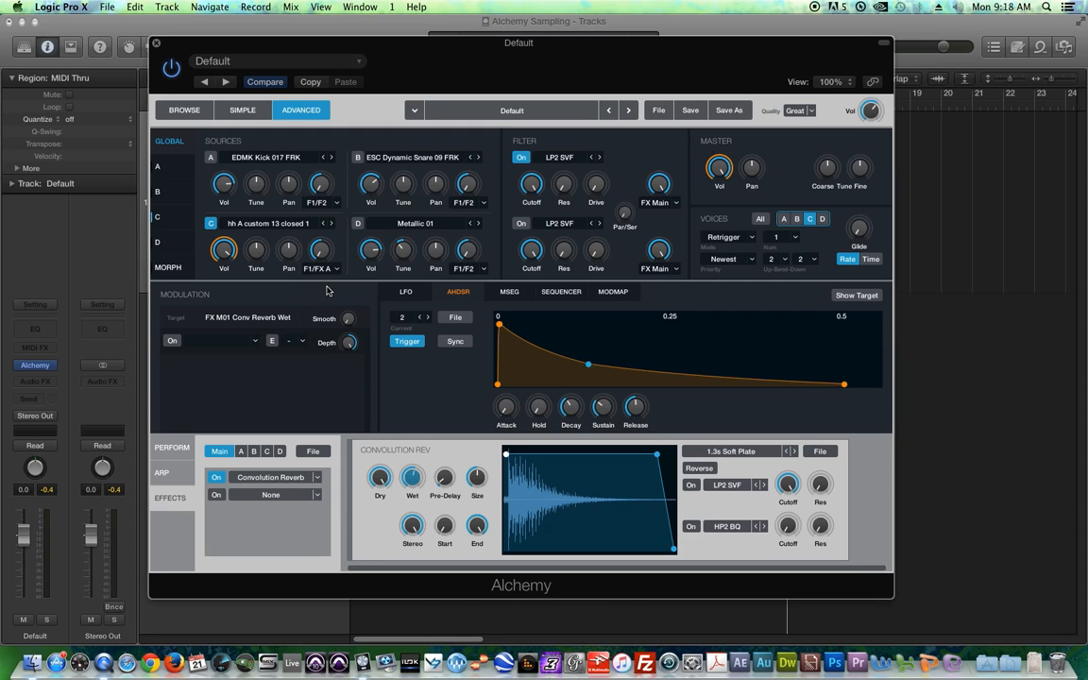
- Add a Delay to effects rack A
left_click(242, 453)
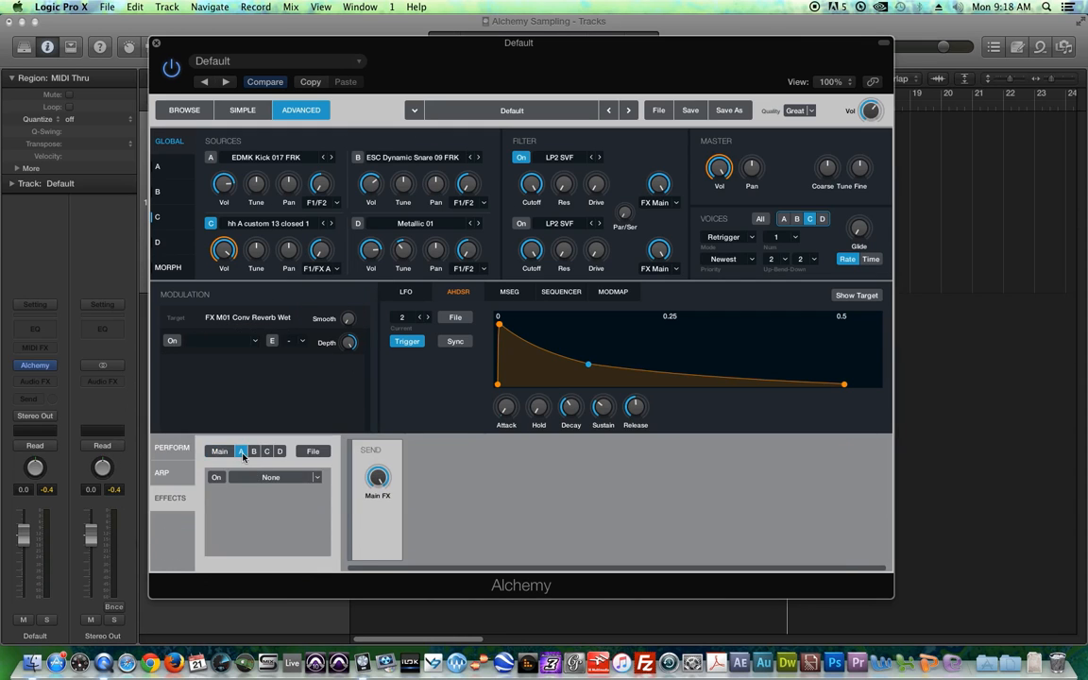
left_click(317, 478)
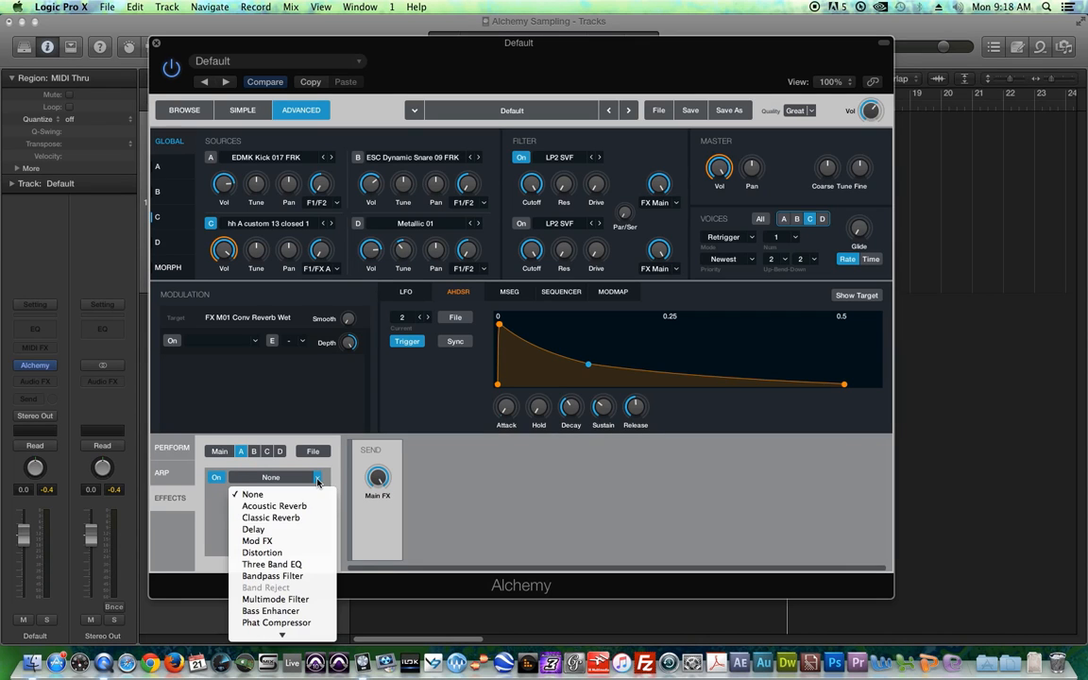
left_click(304, 531)
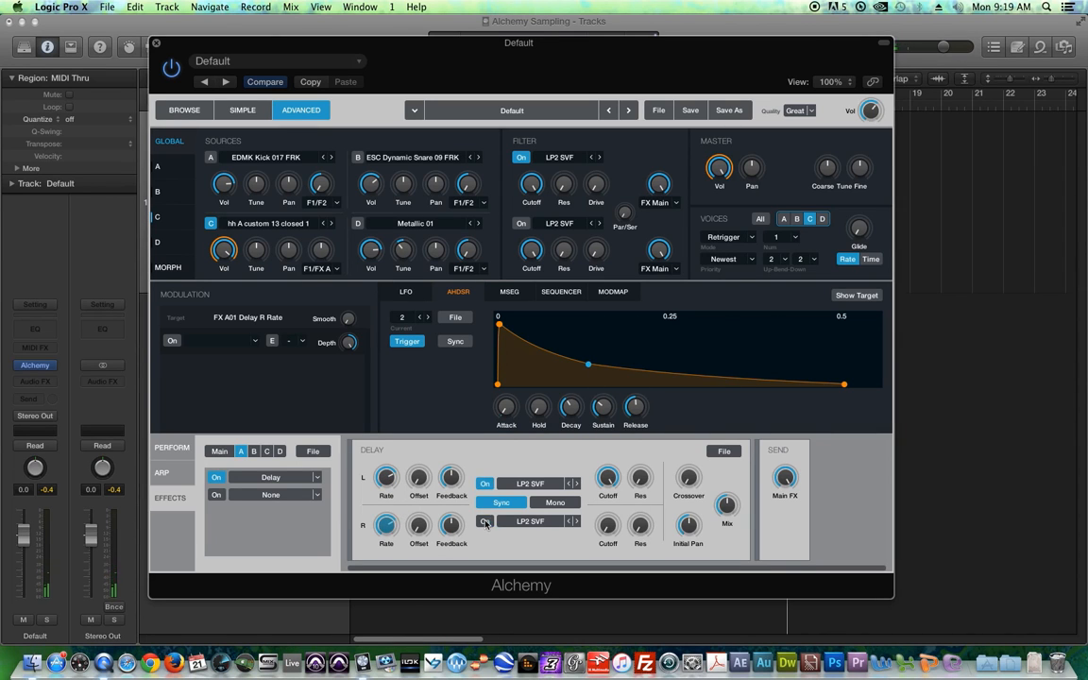
- Switch on the delay's left and right filters as BP2 SVF and adjust both cutoffs to a matching, fairly high setting
left_click(534, 489)
left_click(525, 614)
left_click(529, 521)
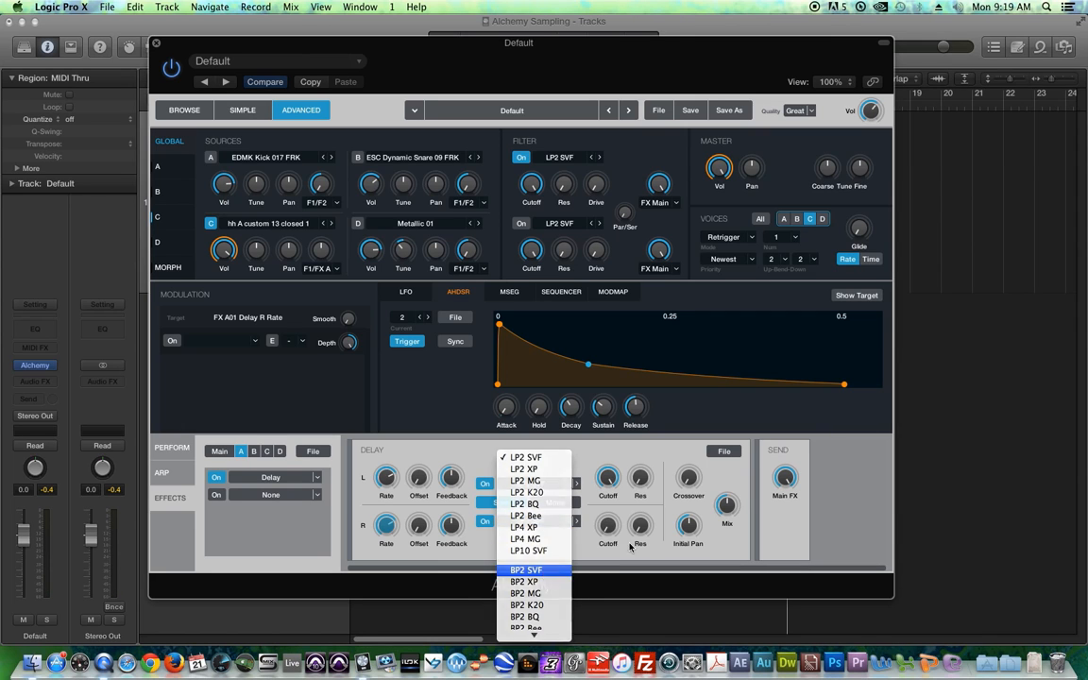
left_click(538, 570)
left_click_drag(609, 487, 613, 455)
left_click_drag(613, 535, 610, 467)
- Raise the left and right delay feedback to about 80 % and turn both delay rates down to around the middle
left_click_drag(451, 484, 460, 469)
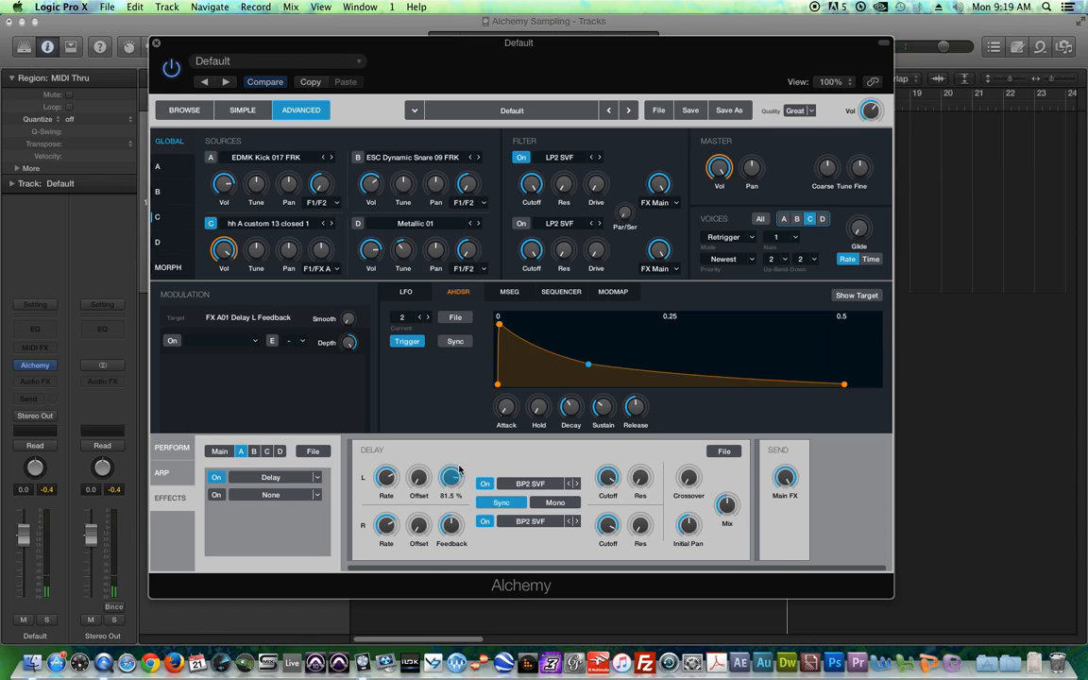
mouse_move(453, 526)
left_mouse_down()
mouse_move(455, 488)
mouse_move(455, 533)
left_mouse_up()
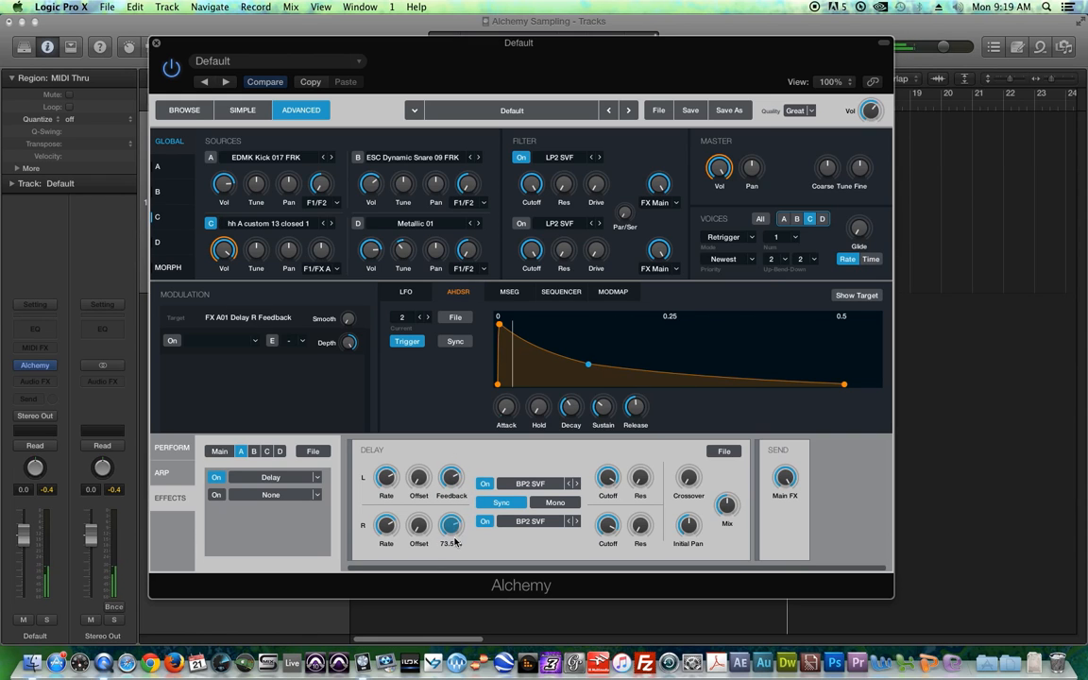
left_click_drag(390, 486, 390, 492)
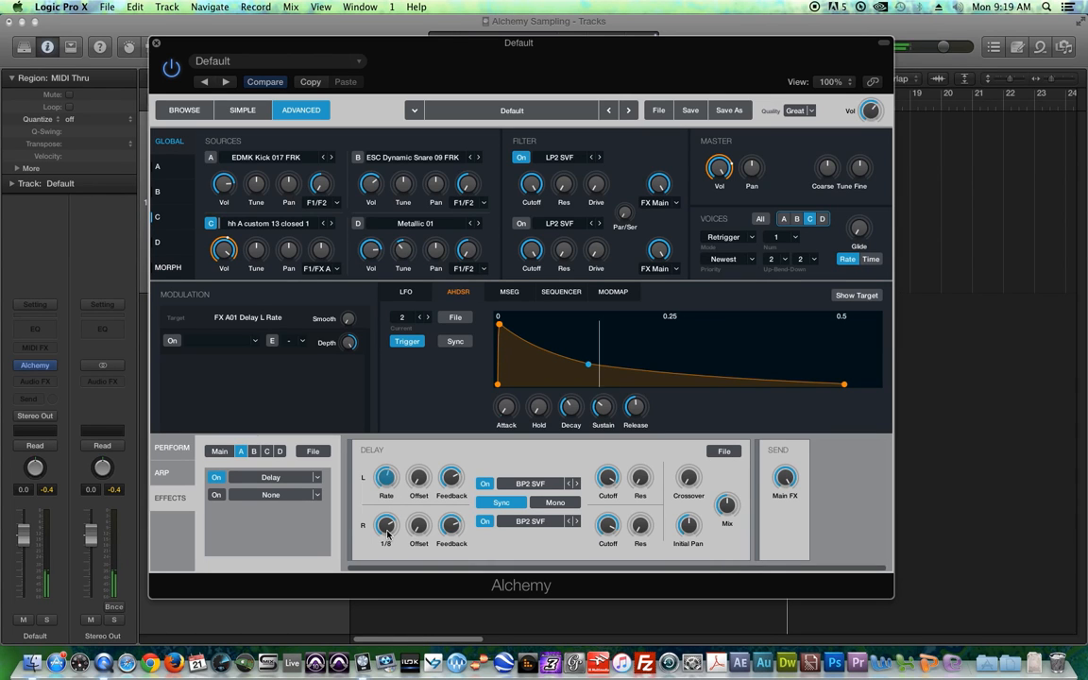
left_click(387, 533)
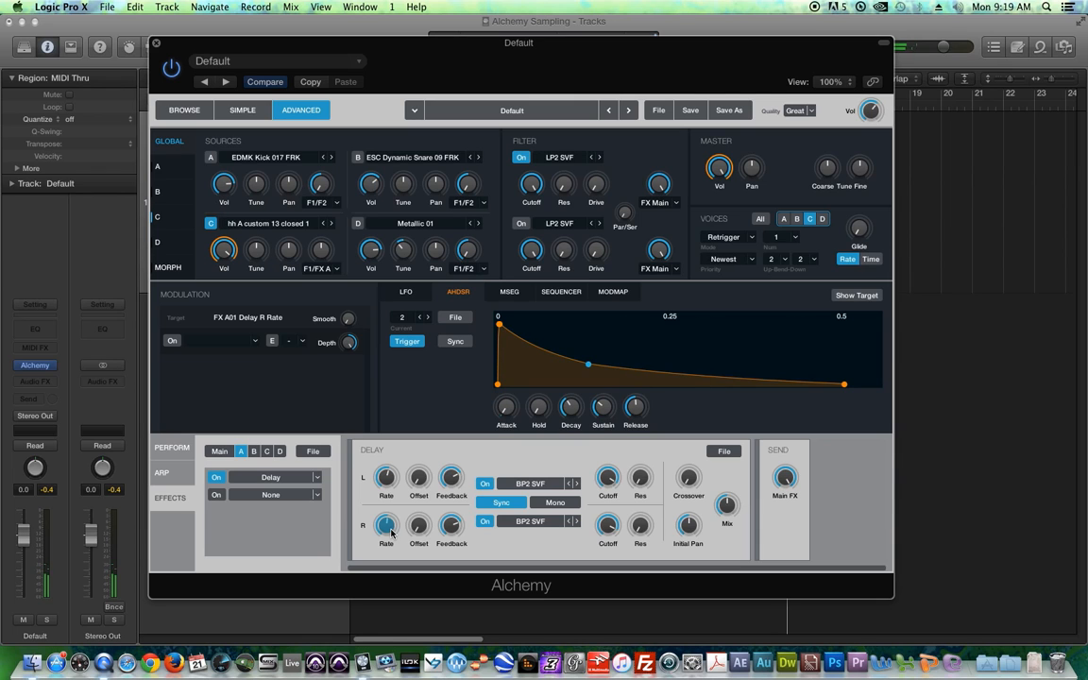
left_click(455, 522)
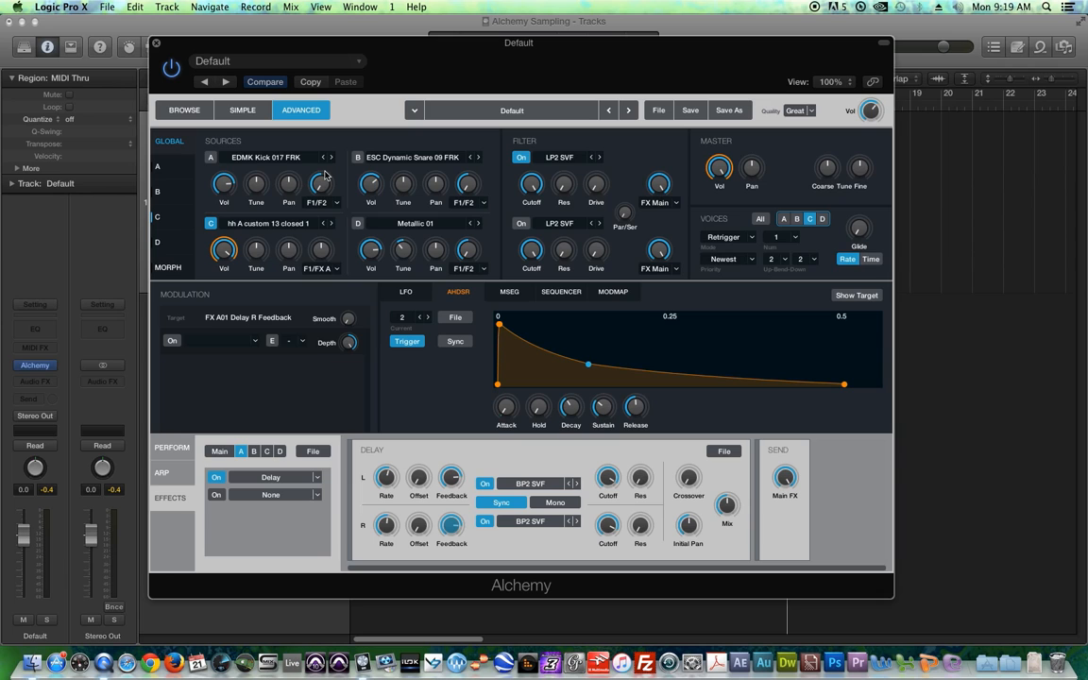
- Turn source C's effects send fully up and raise the delay's left and right feedback to maximum
left_click(321, 248)
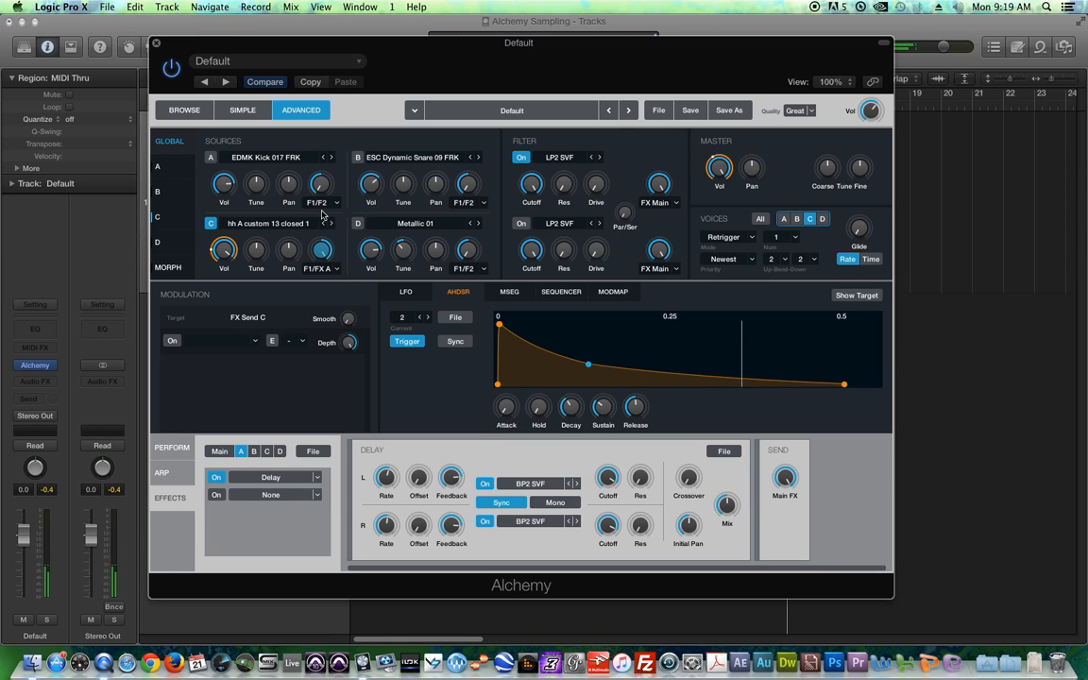
left_click(451, 525)
left_click_drag(449, 511, 455, 464)
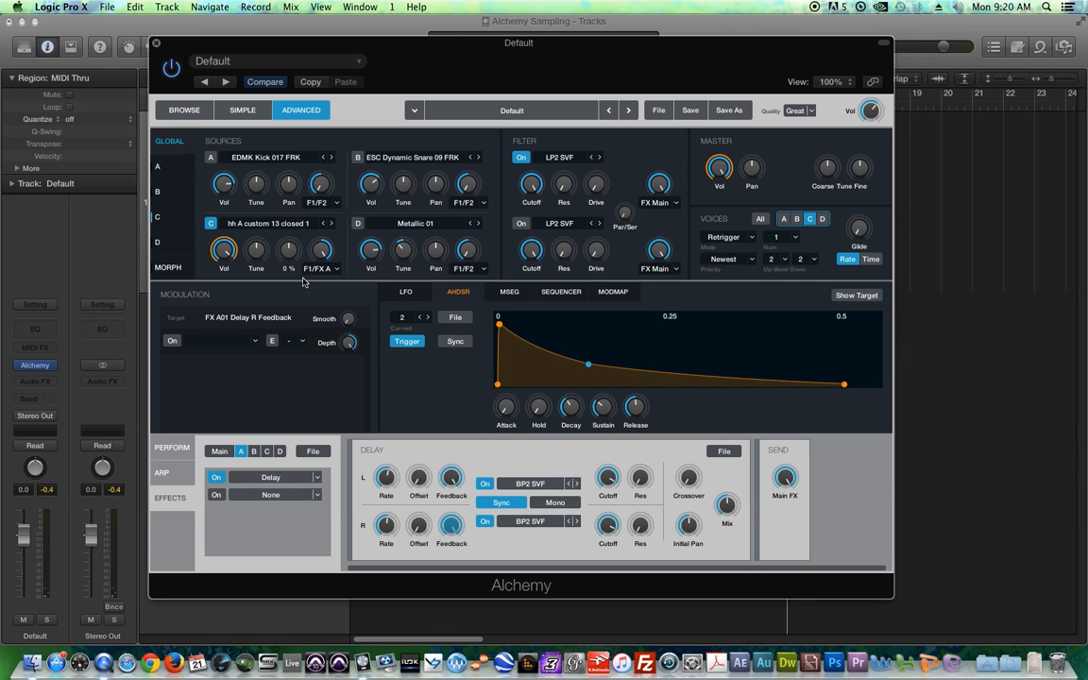
- Lower the delay's Mix and set source C's volume to 0 dB
left_click_drag(726, 506, 733, 565)
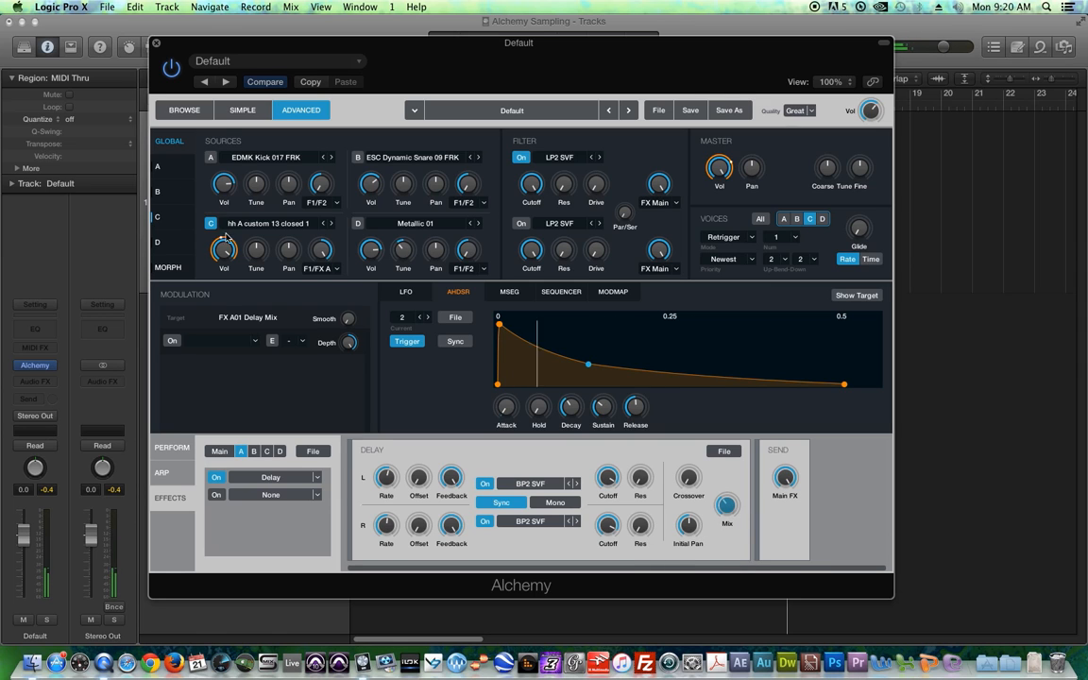
left_click(225, 242)
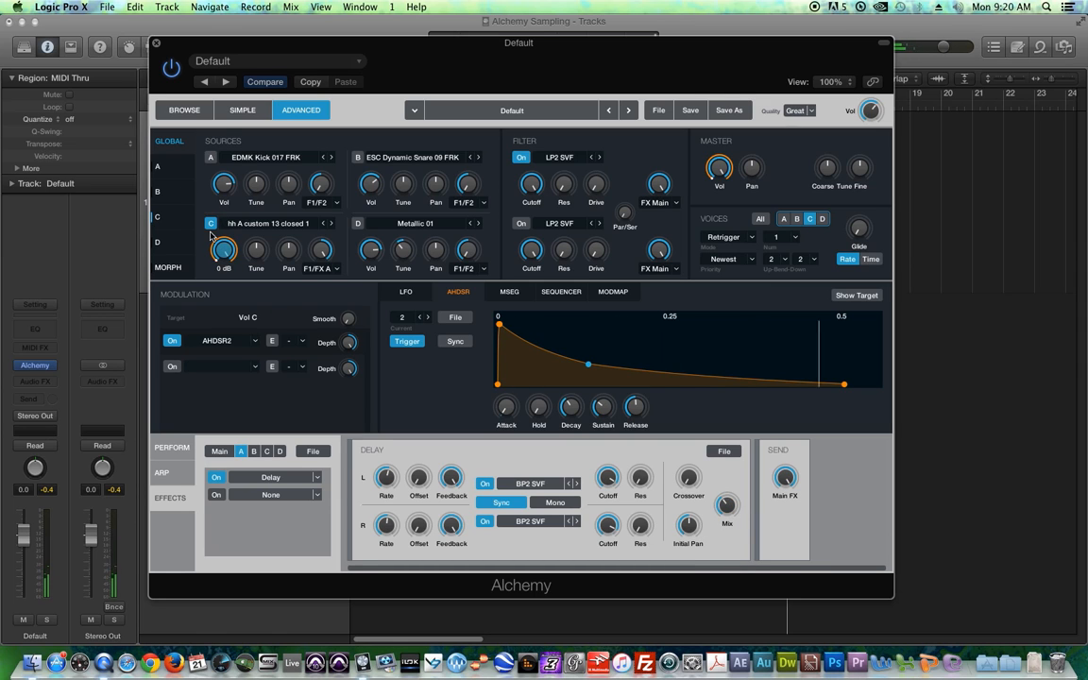
- Play only snare source B, route its effects send to F1/FX B and show effects rack B
left_click(171, 203)
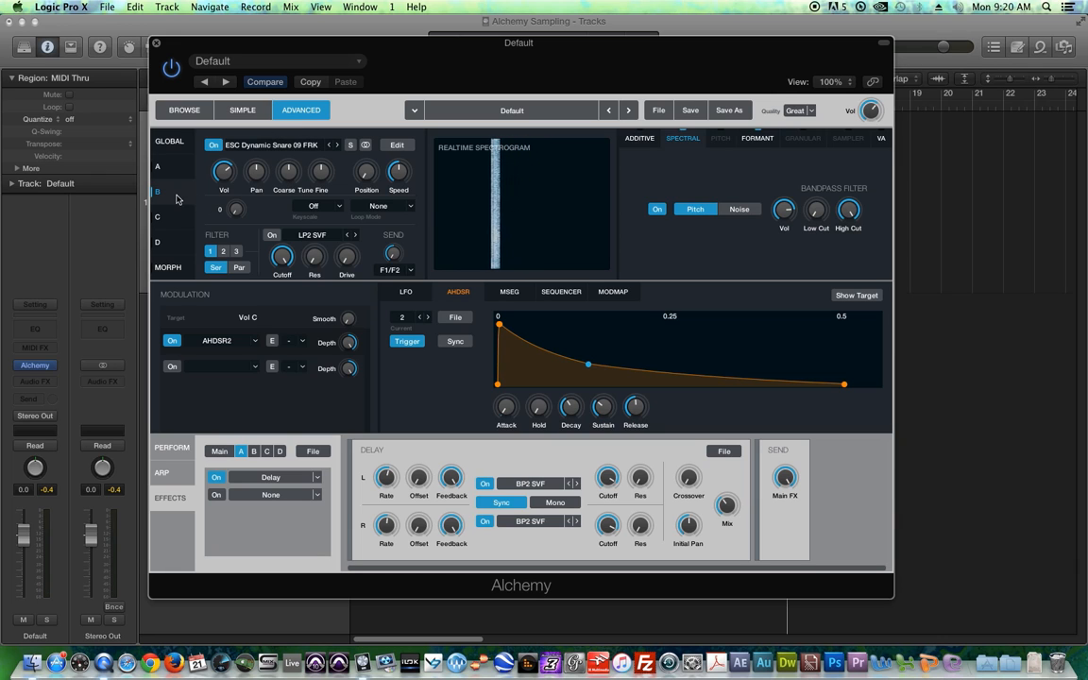
left_click(394, 259)
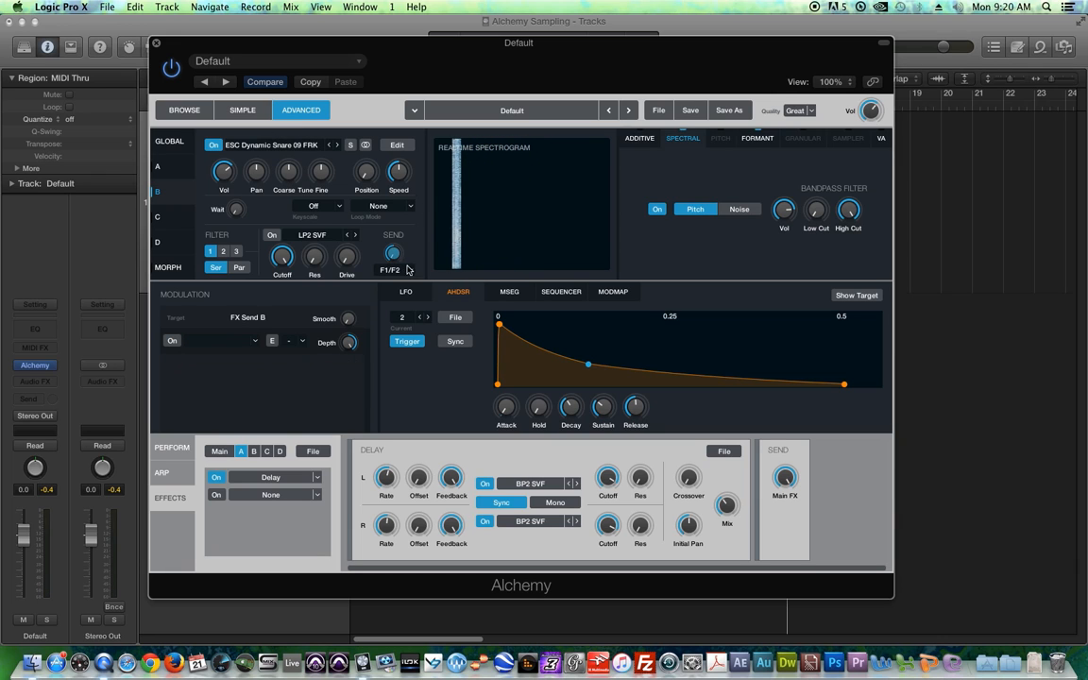
left_click(410, 269)
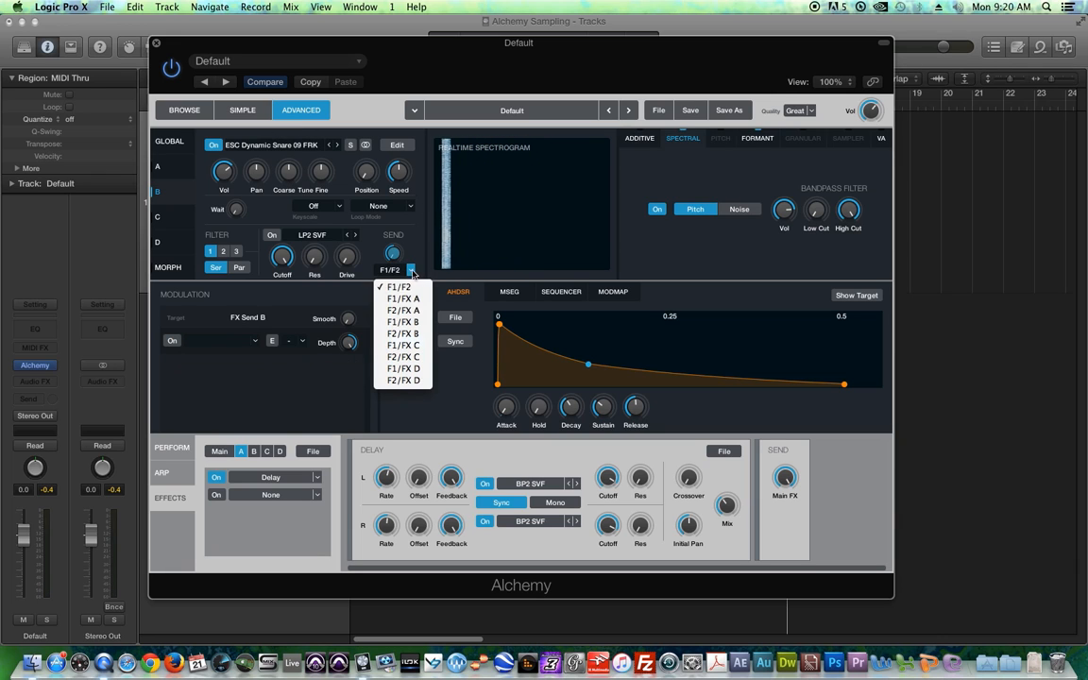
left_click(416, 322)
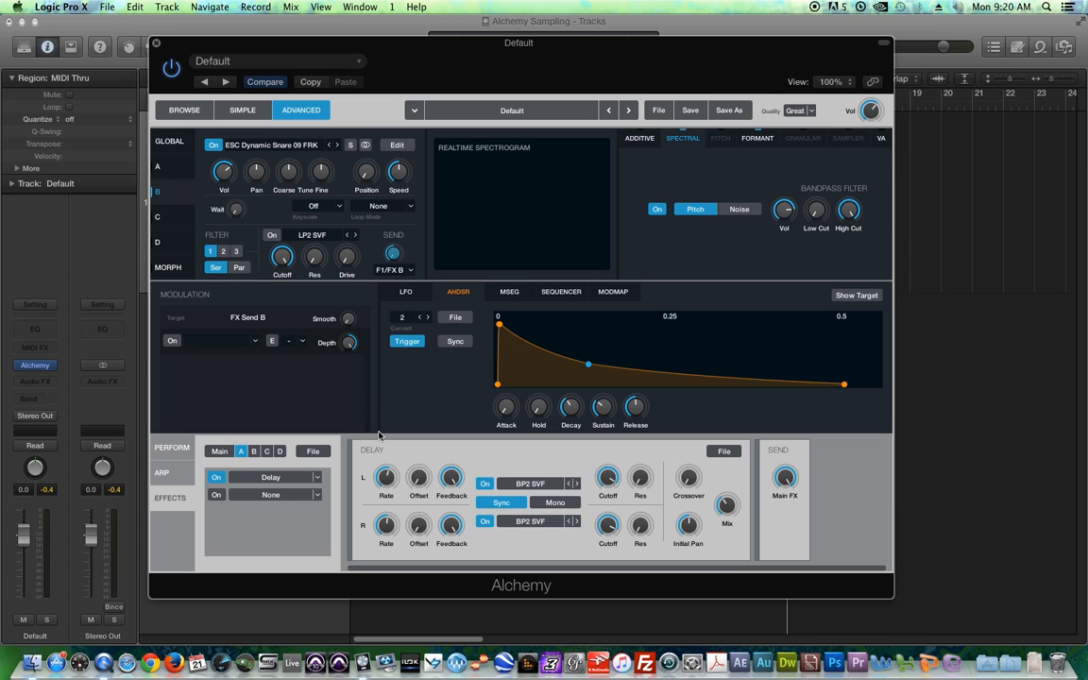
left_click(253, 452)
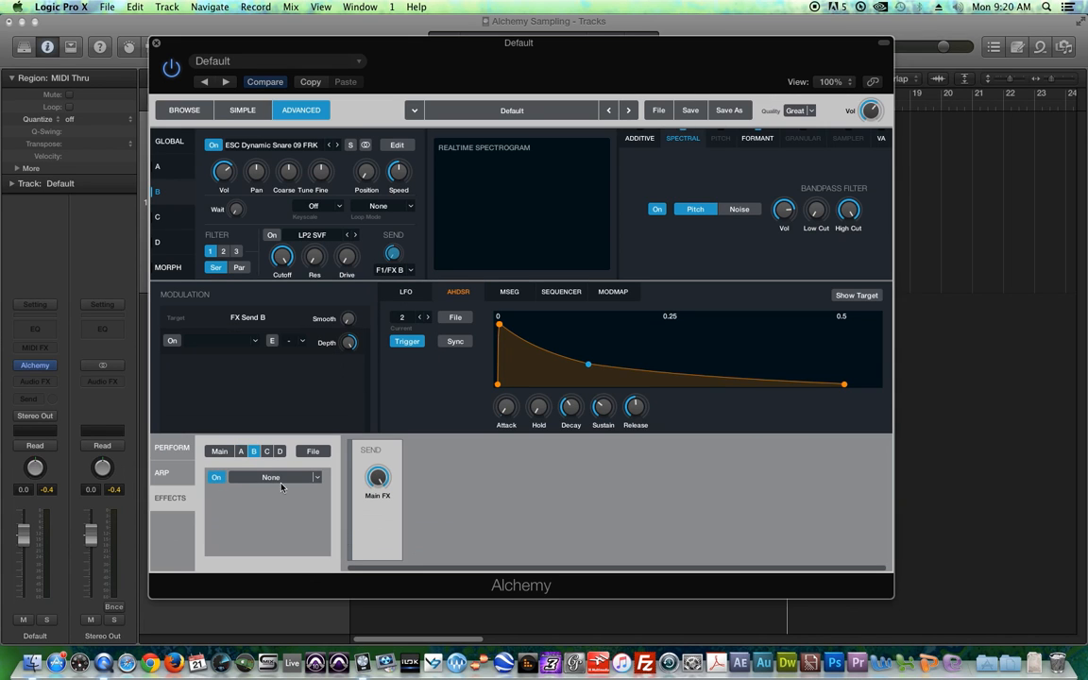
- Add a Classic Reverb to effects rack B and load its Echo Chamber preset
left_click(318, 480)
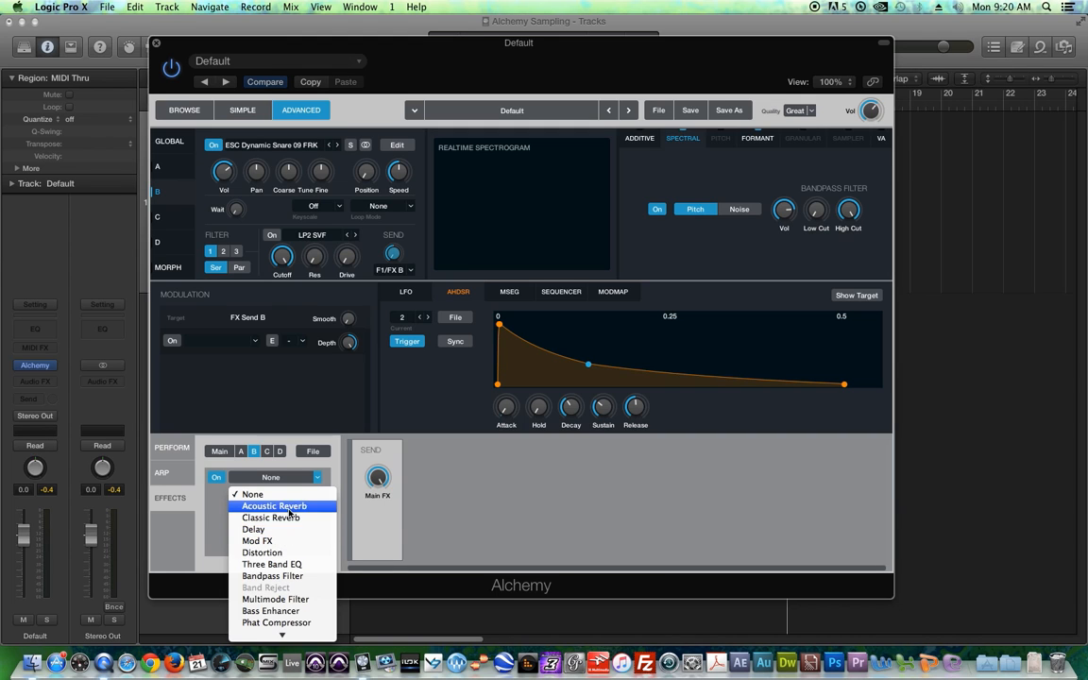
left_click(290, 519)
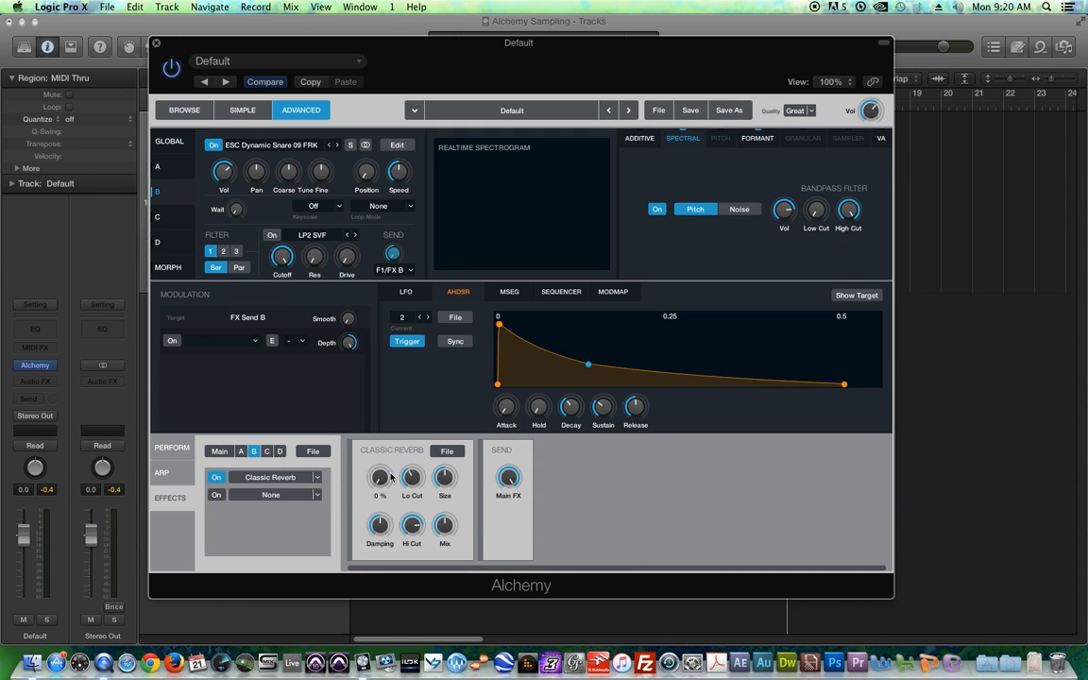
left_click(447, 451)
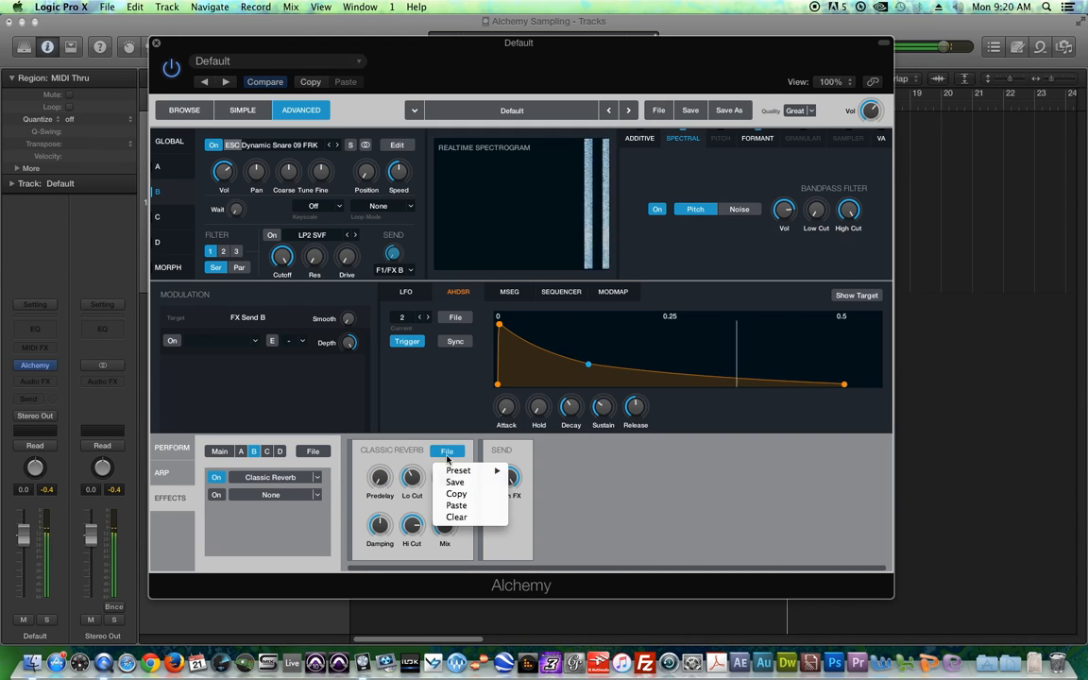
mouse_move(460, 477)
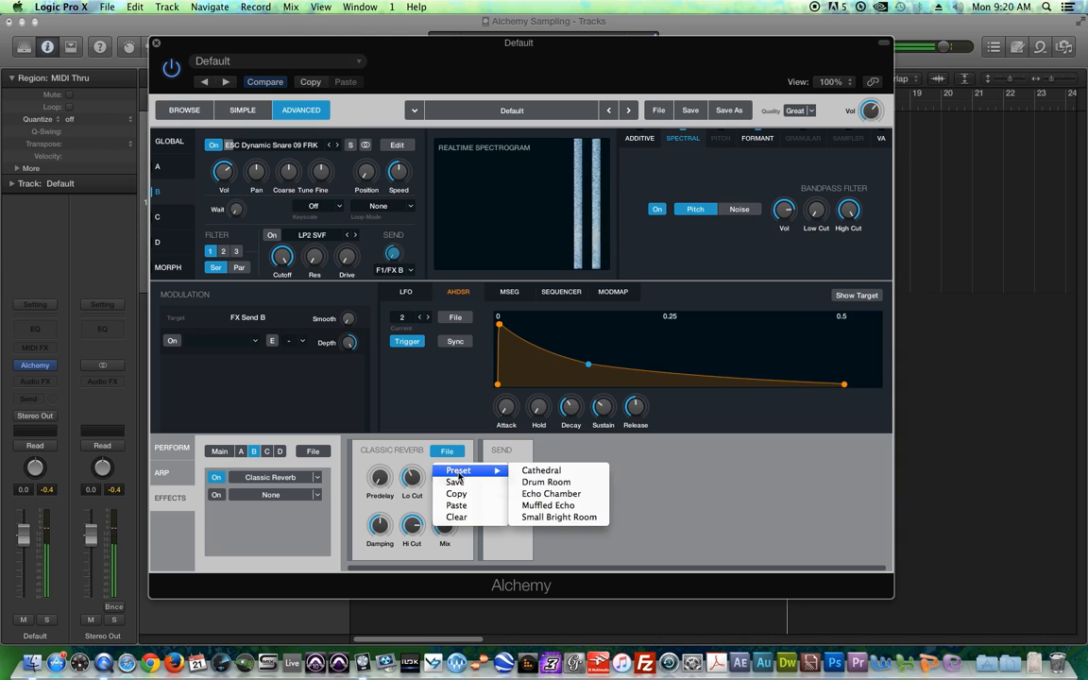
left_click(590, 494)
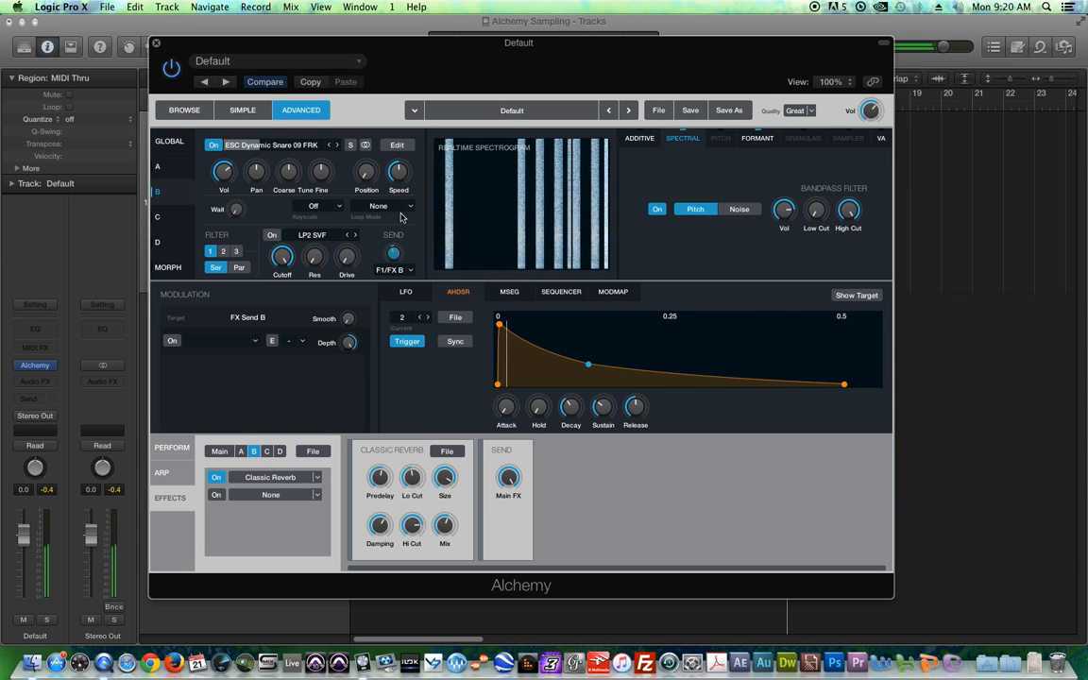
- Switch the Classic Reverb in rack B to the Small Bright Room preset
mouse_move(447, 480)
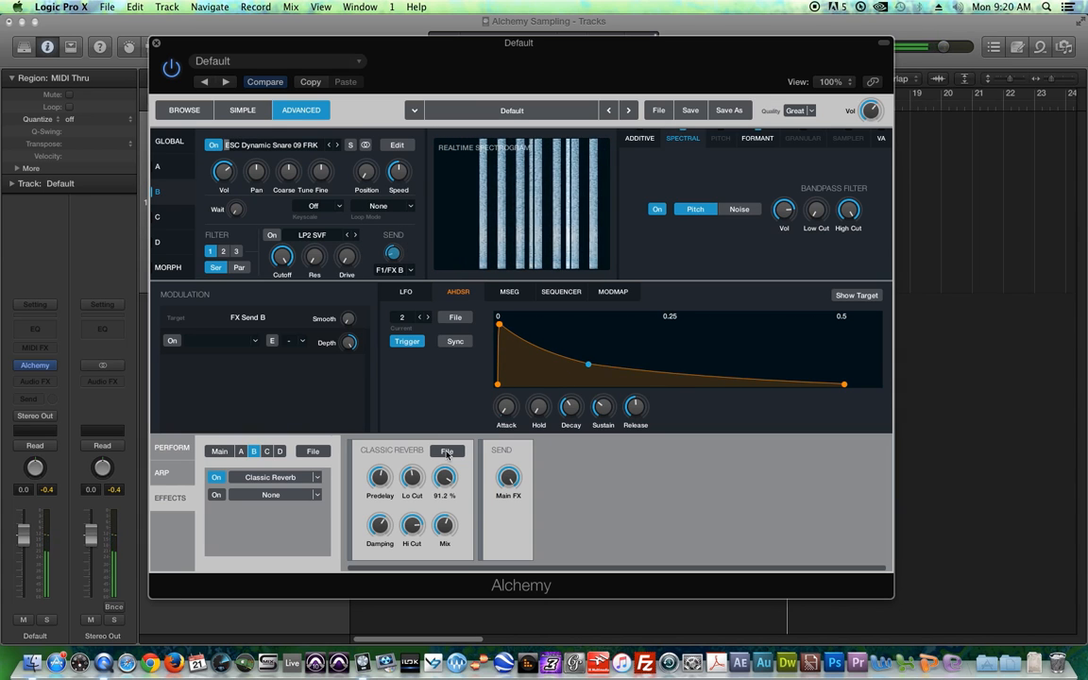
left_click(448, 452)
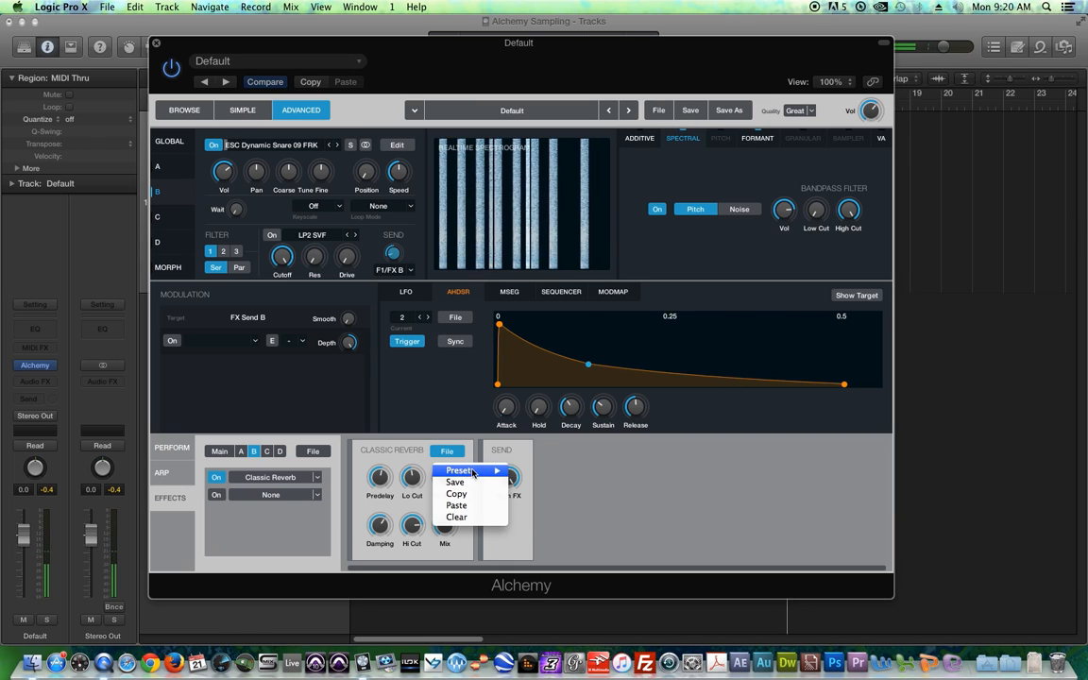
mouse_move(463, 471)
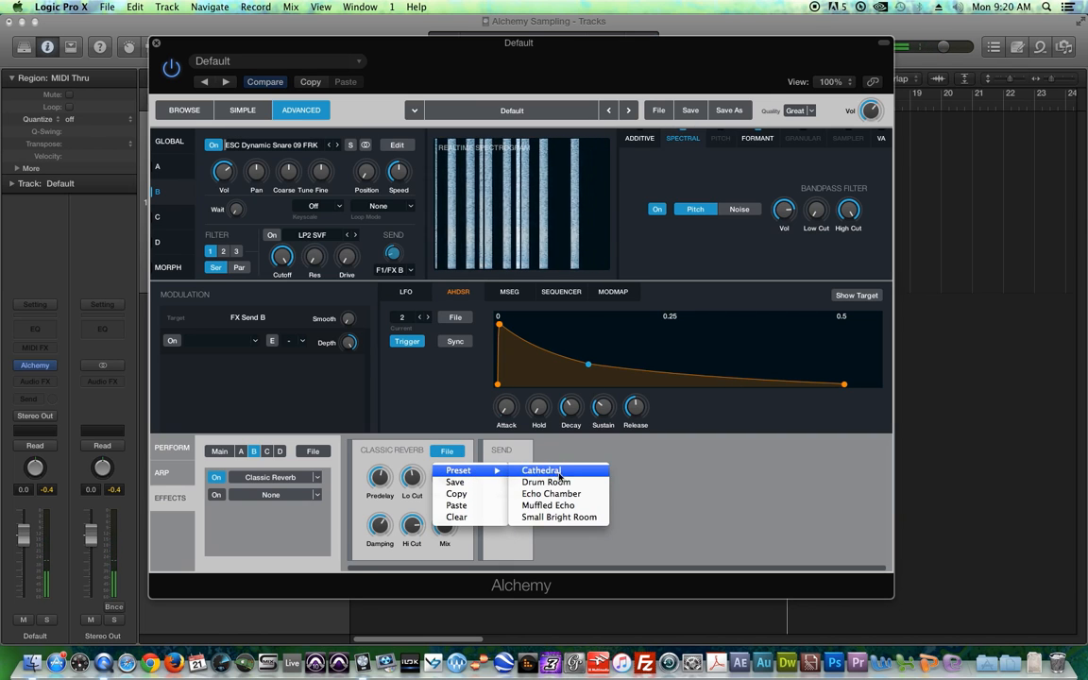
left_click(596, 518)
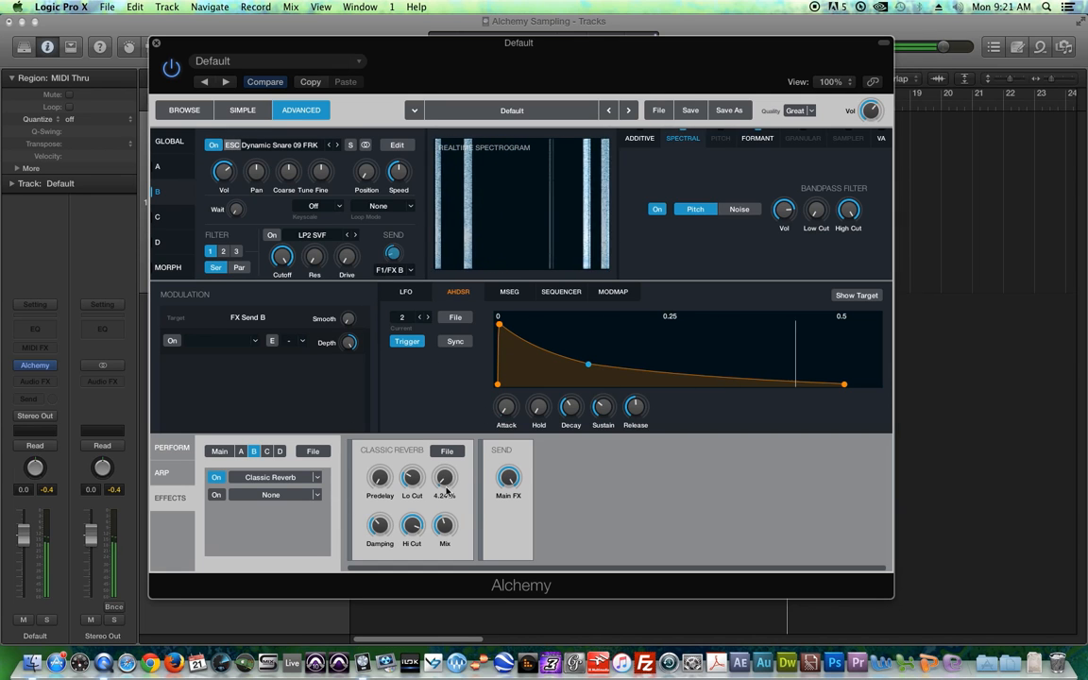
- Lower the Classic Reverb's damping, raise its predelay and size, and adjust source B's effects send amount
left_click(379, 525)
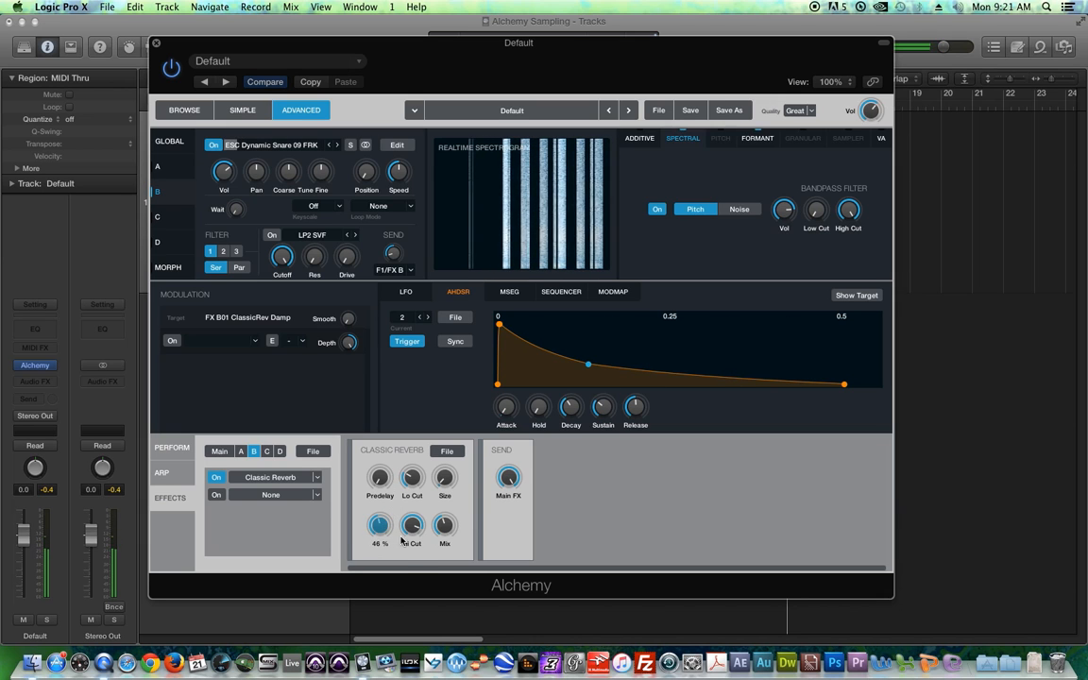
left_click(376, 472)
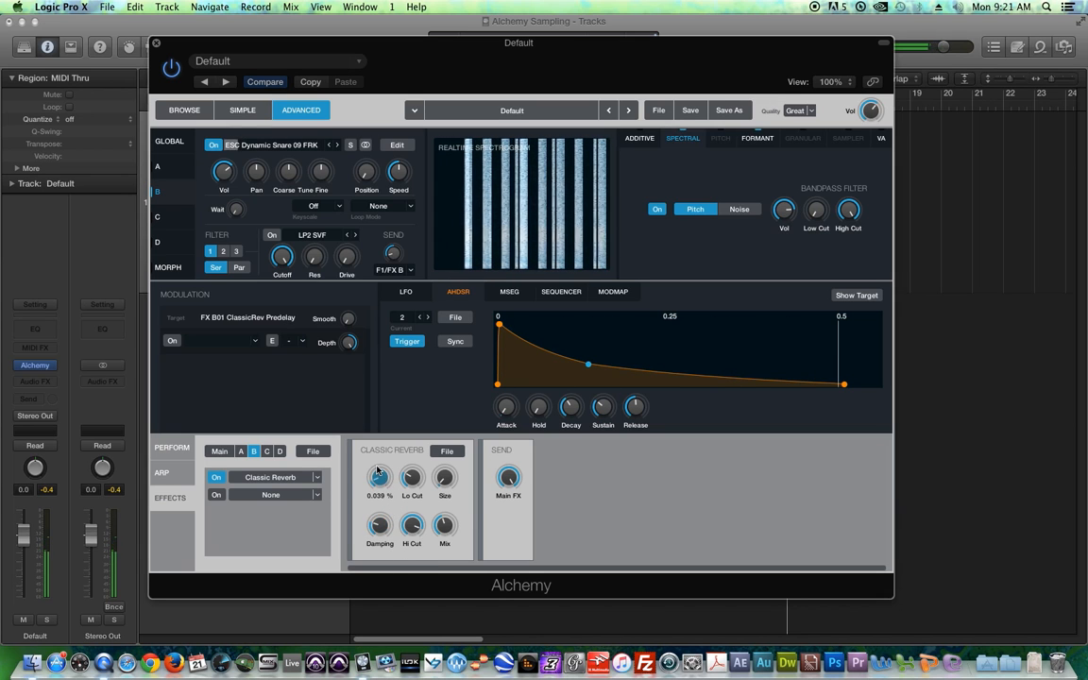
left_click(393, 255)
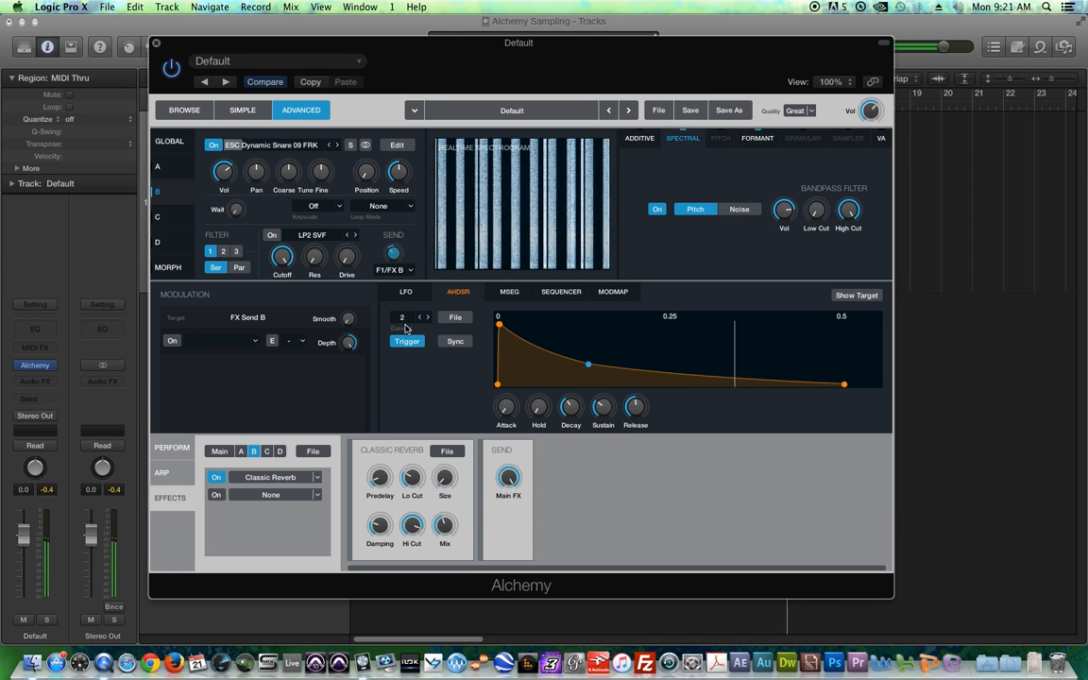
left_click_drag(447, 482, 449, 431)
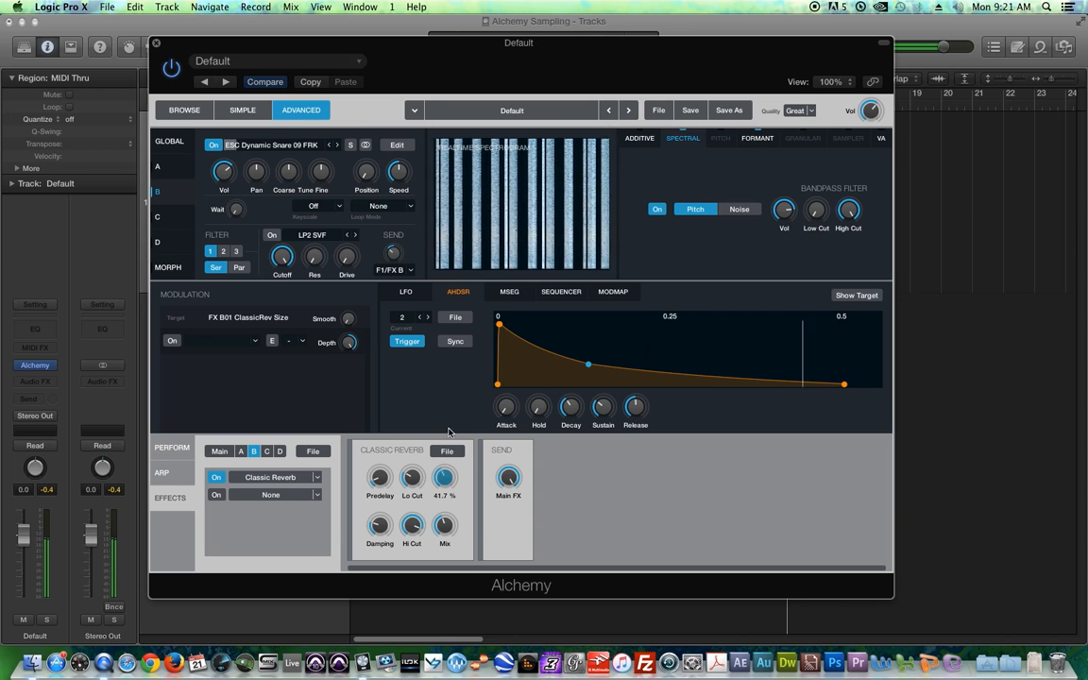
left_click(393, 254)
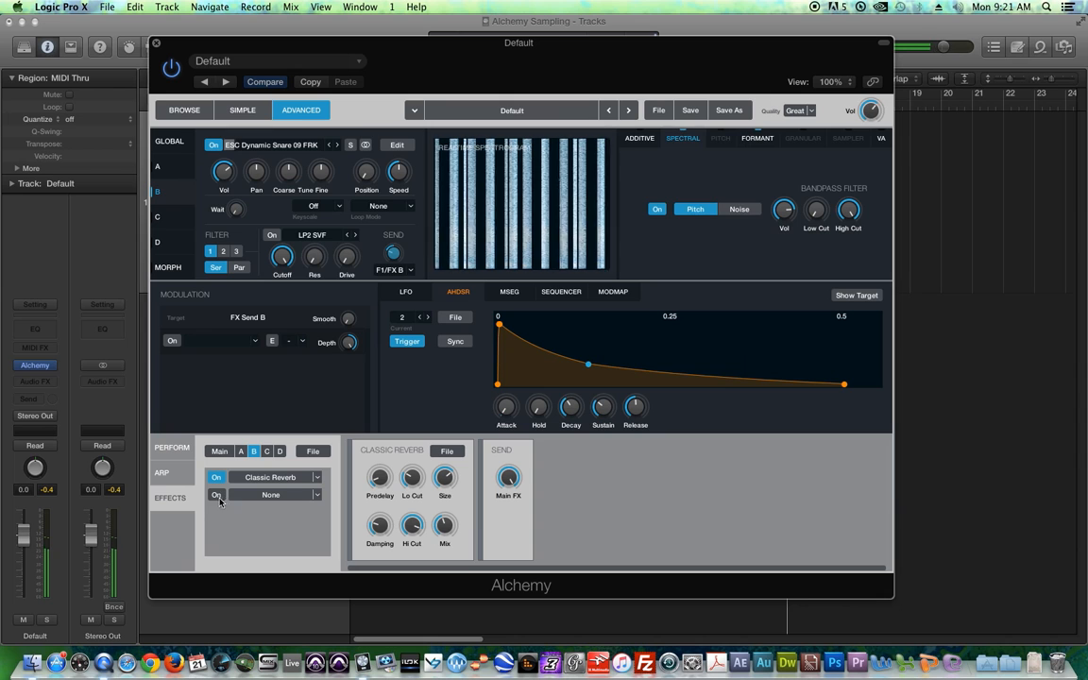
- Add a Three Band EQ to effects rack B and place it ahead of the Classic Reverb
left_click(310, 497)
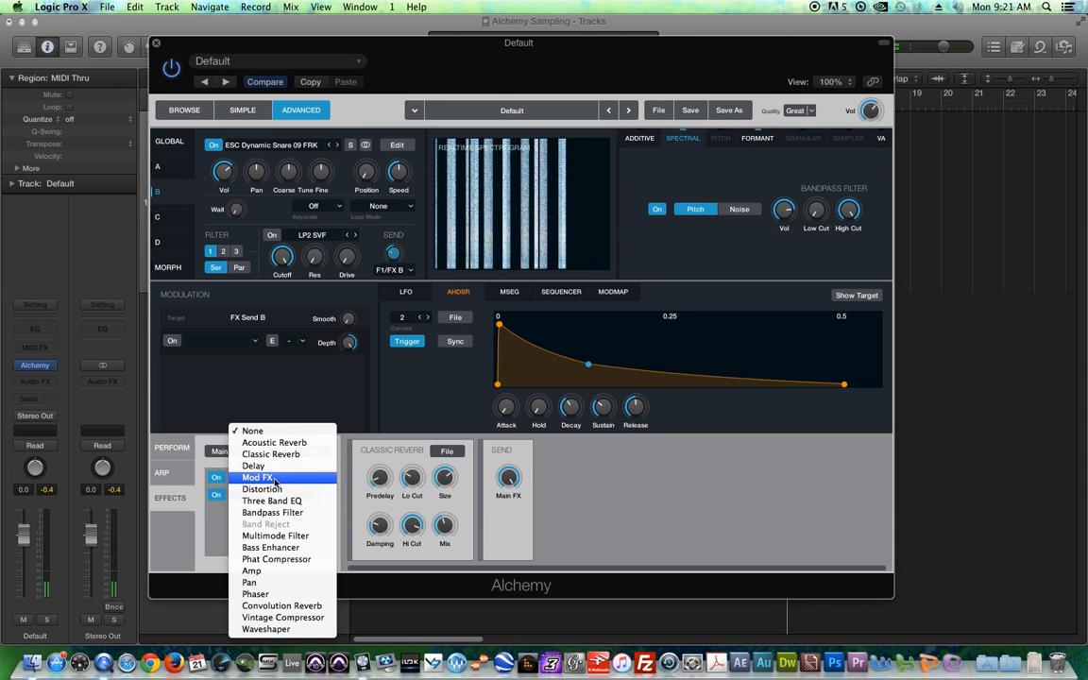
left_click(272, 500)
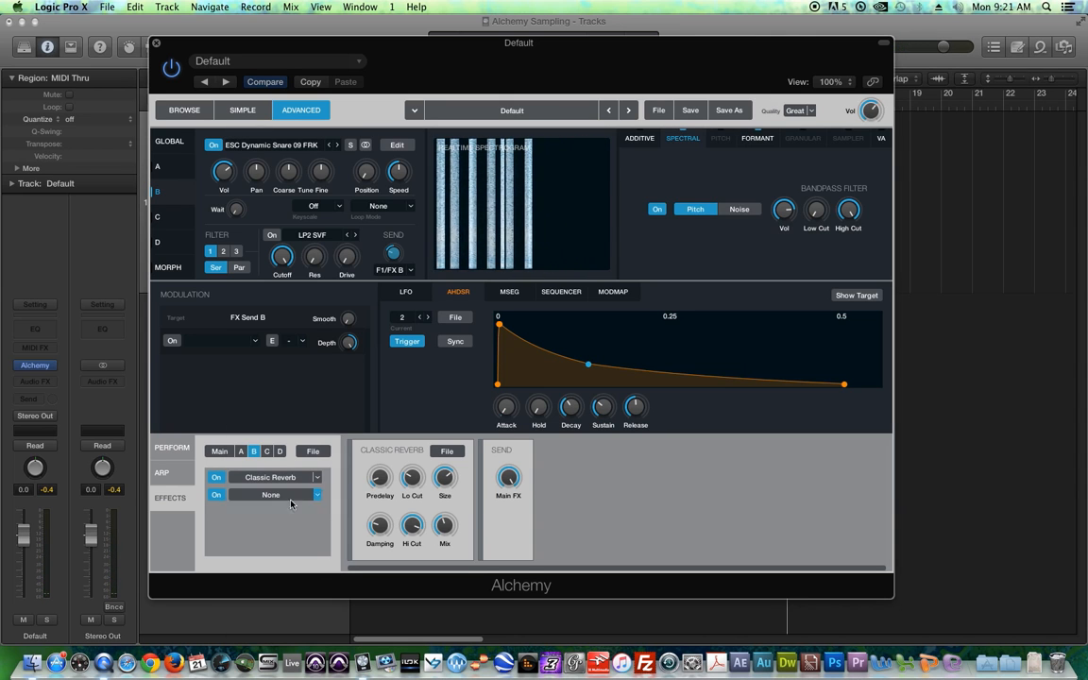
left_click_drag(277, 495, 278, 514)
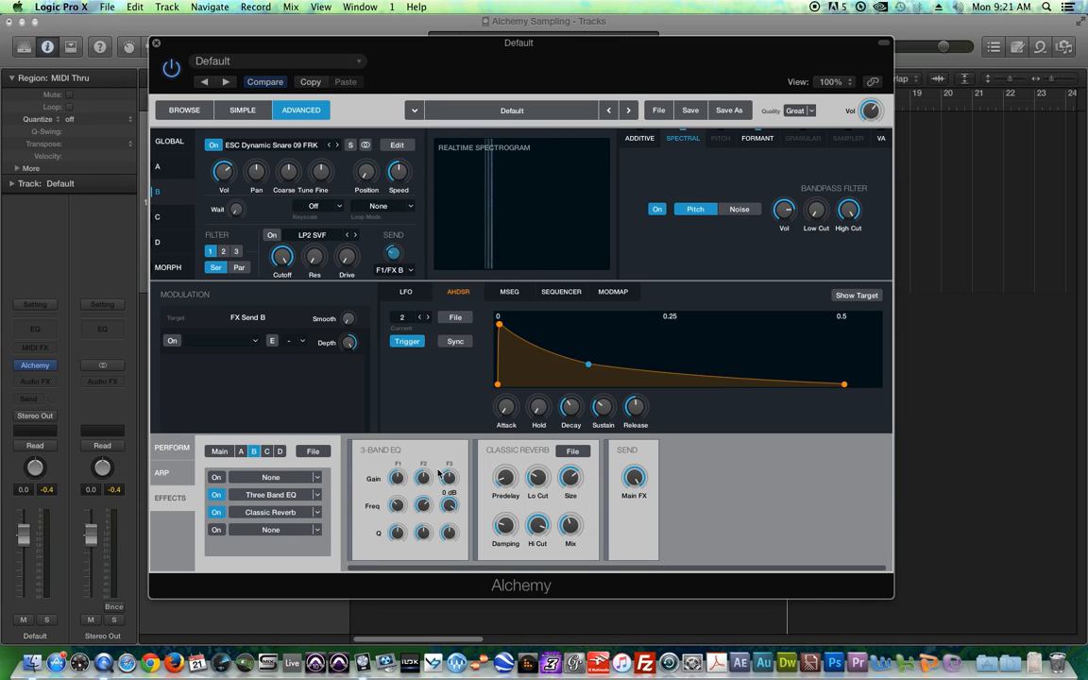
- On rack B's EQ, cut the low-band gain, raise its Q, boost the mid gain to about 6.5 dB and adjust the high gain
left_click_drag(399, 480, 397, 506)
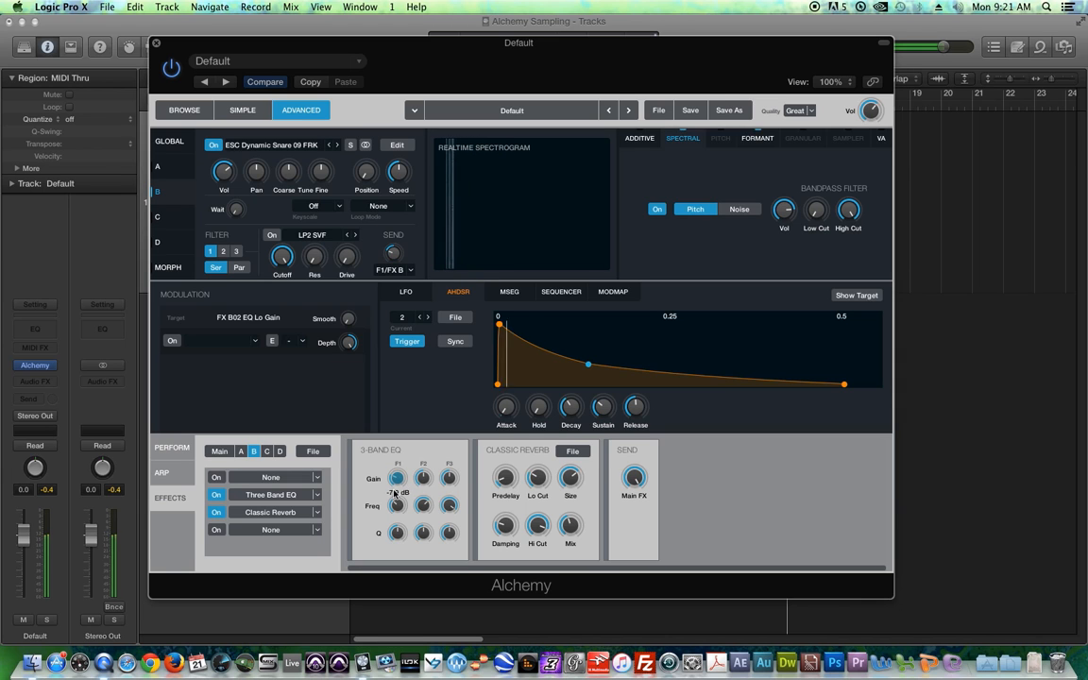
left_click(402, 535)
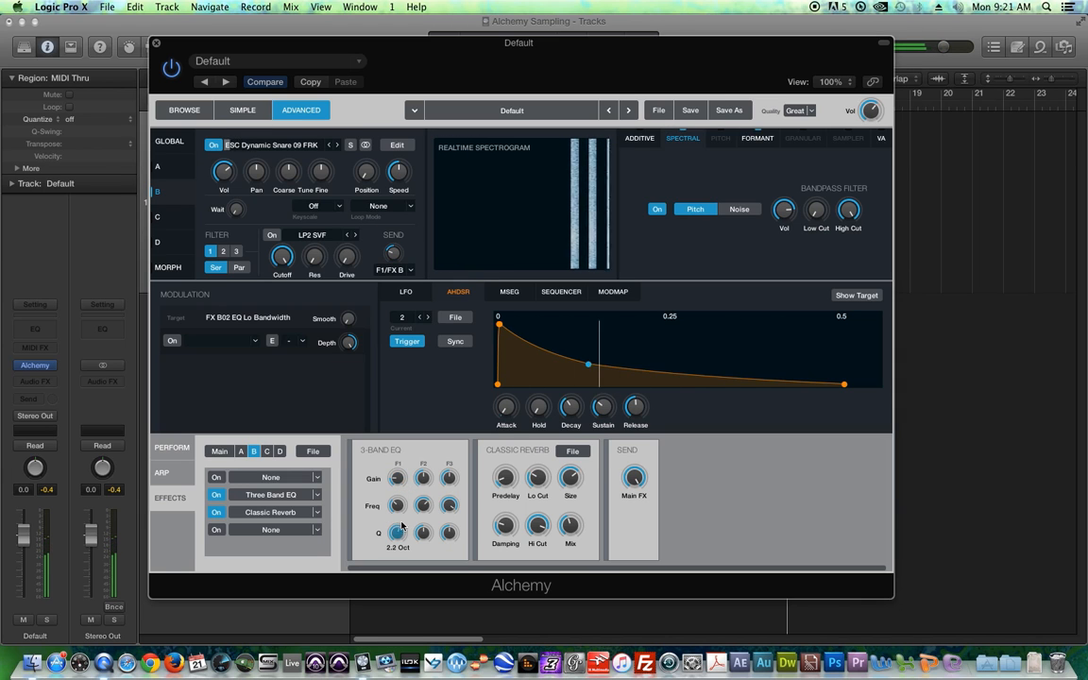
left_click_drag(423, 478, 425, 466)
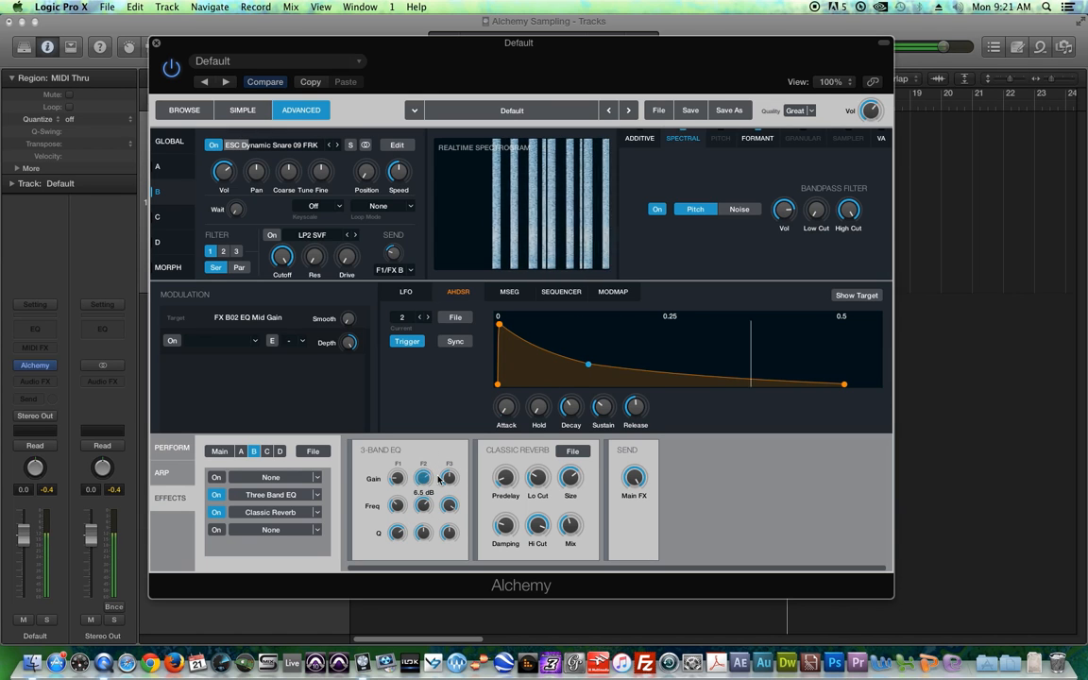
left_click(453, 472)
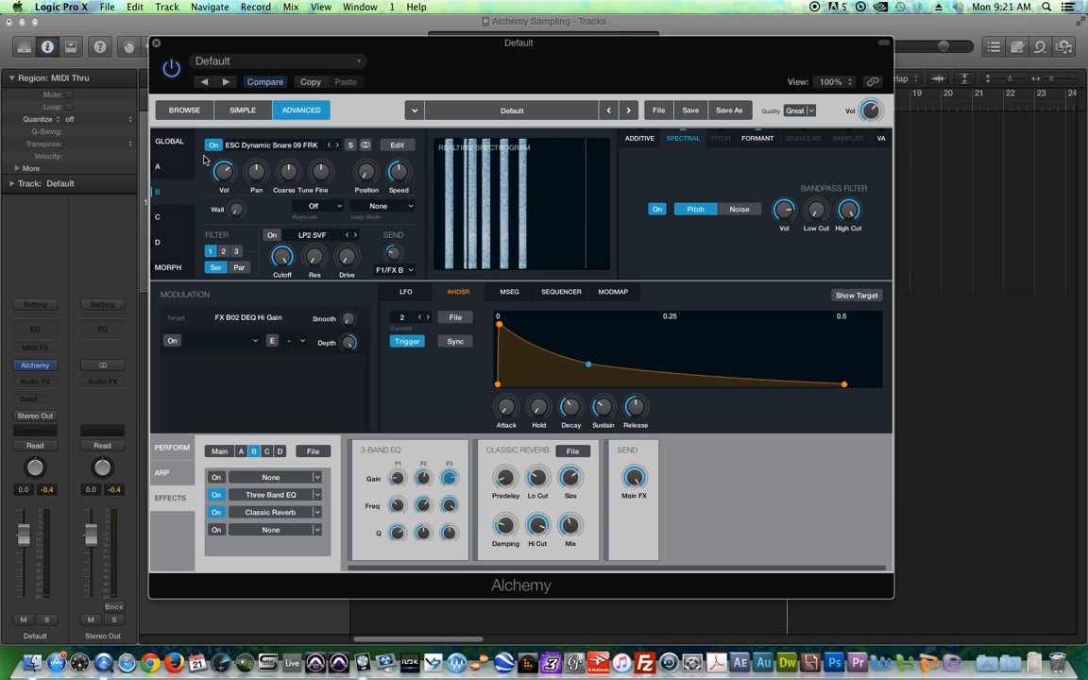
- Play only kick source A and route its effects send to F1/FX C
left_click(172, 171)
left_click(225, 148)
left_click(215, 145)
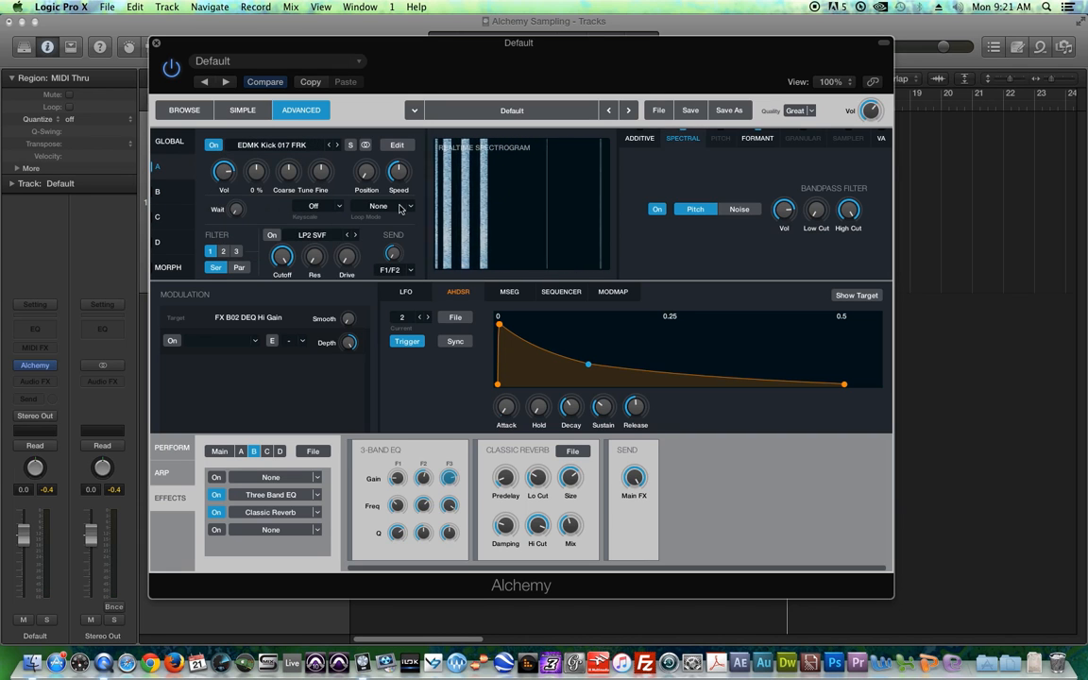
left_click(396, 269)
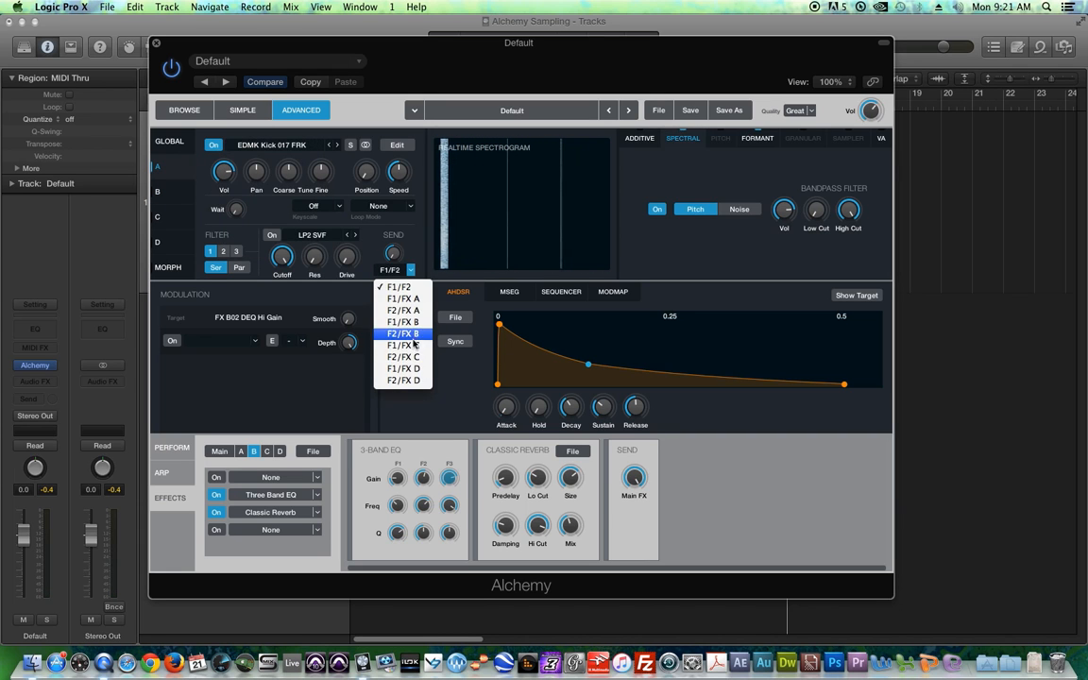
left_click(403, 346)
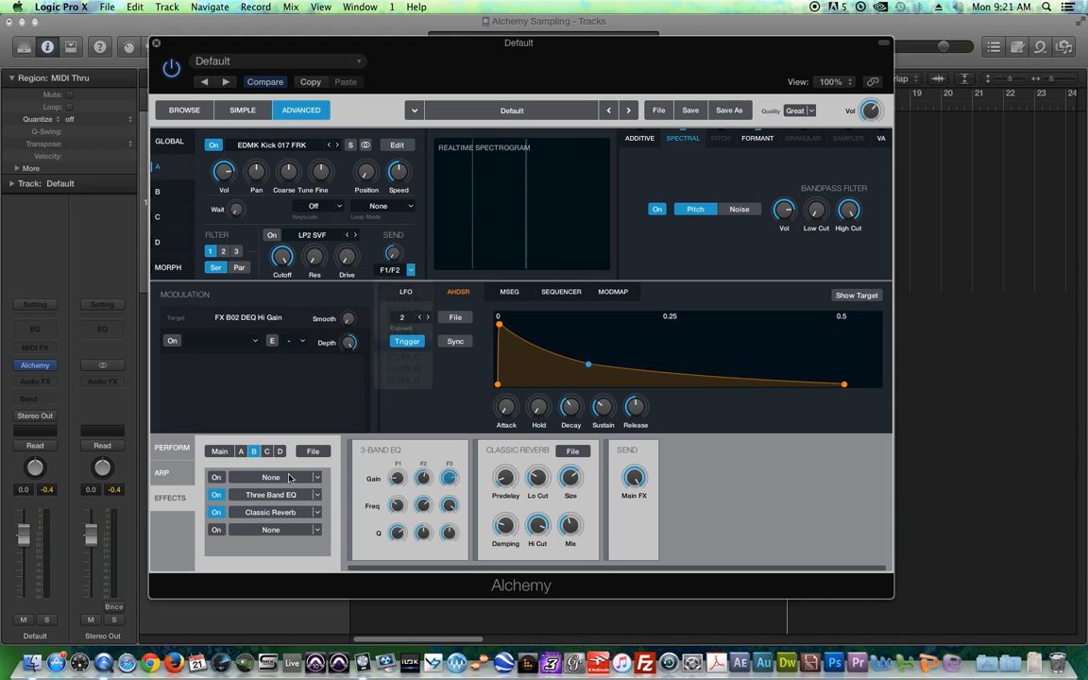
- Show effects rack C and add a Three Band EQ to its first slot
left_click(267, 451)
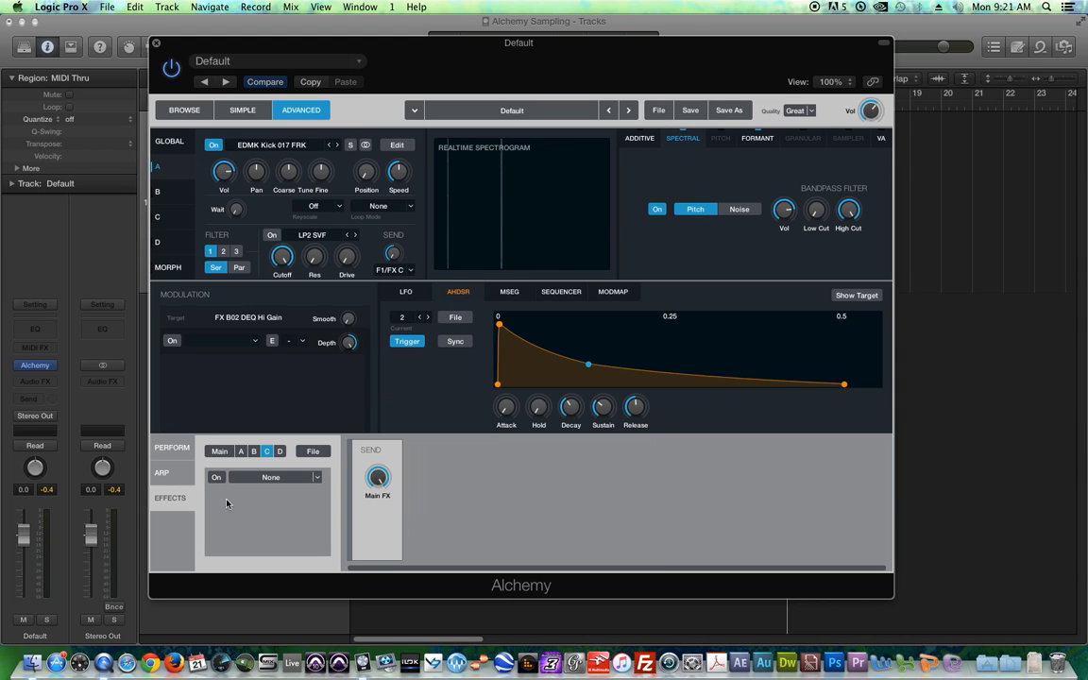
left_click(309, 479)
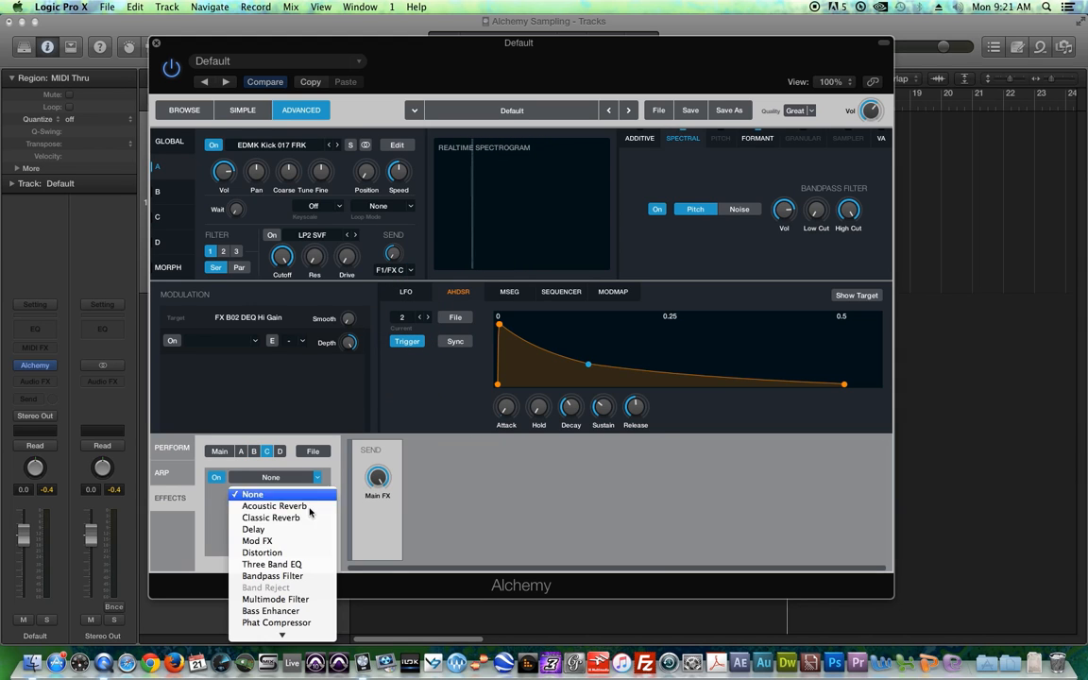
left_click(292, 565)
- Boost the kick EQ's high gain, adjust its high Q and source A's send, raise the low gain to about 6.3 dB and lower the mid gain slightly
left_click_drag(449, 478, 453, 441)
left_click(449, 533)
left_click(390, 253)
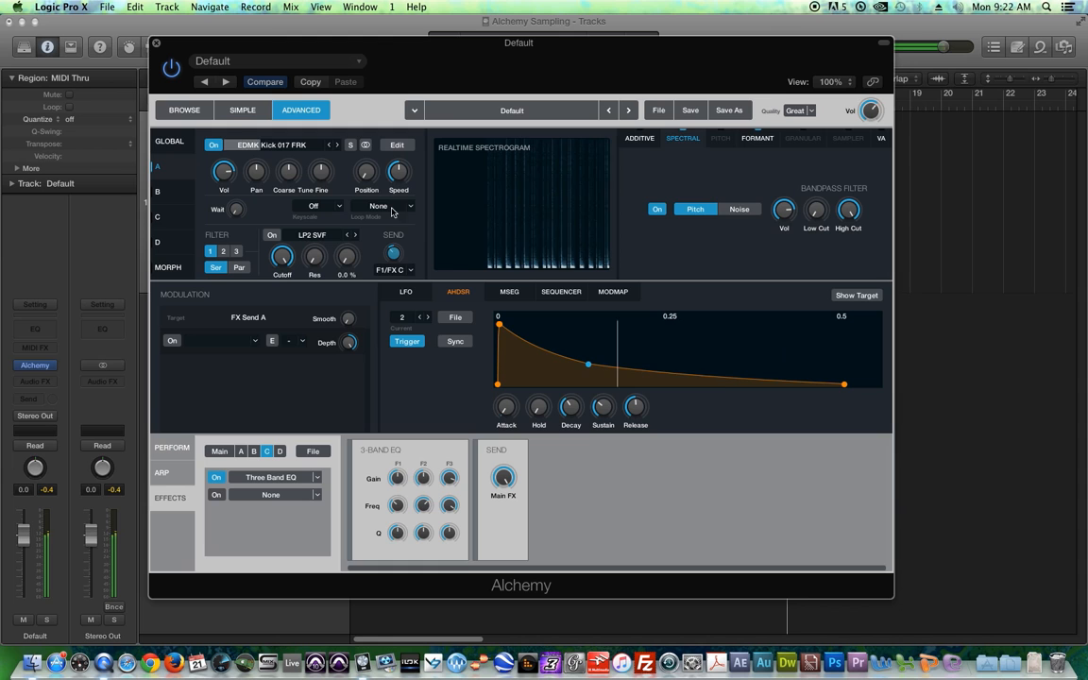
left_click(397, 477)
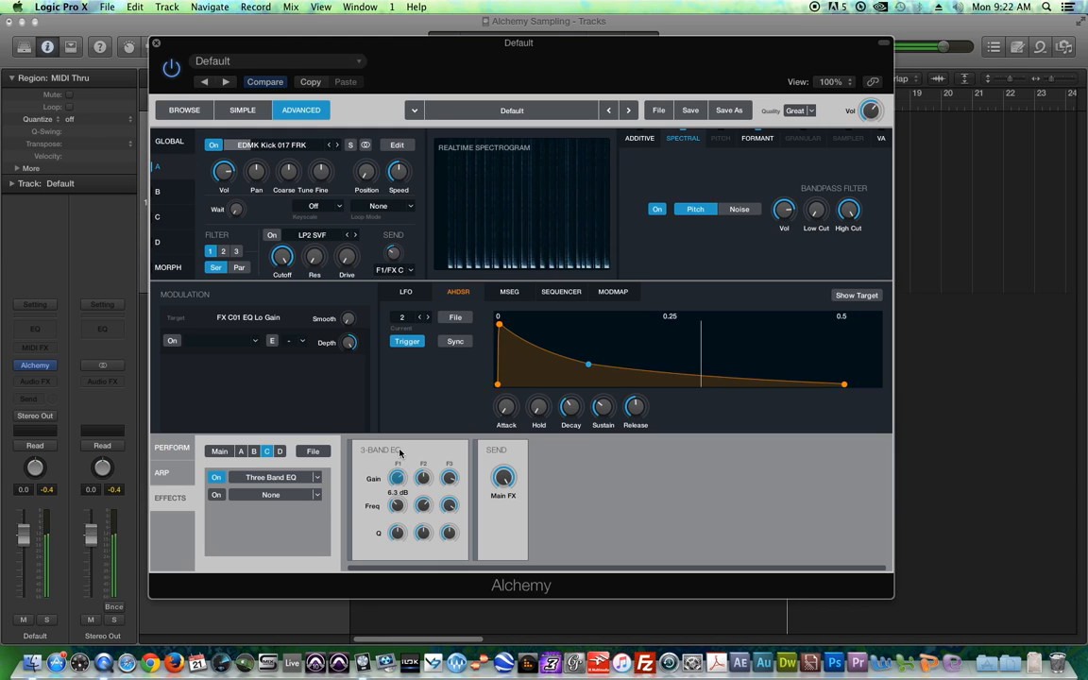
left_click(424, 483)
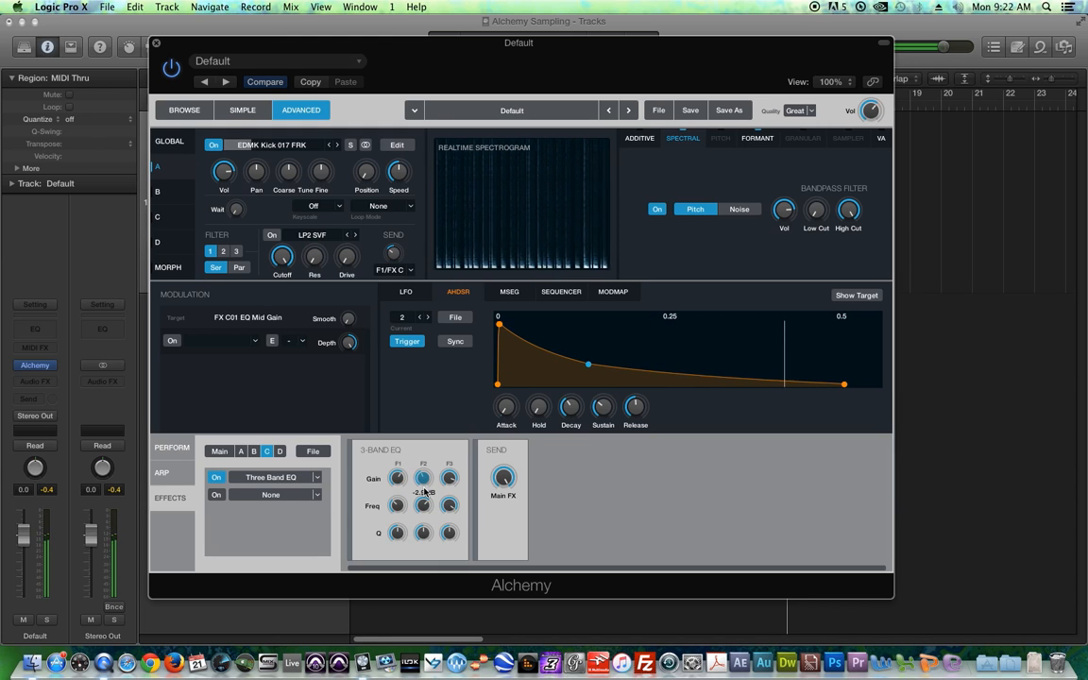
- Play only the Metallic 01 source D and route its effects send to F1/FX D
left_click(168, 241)
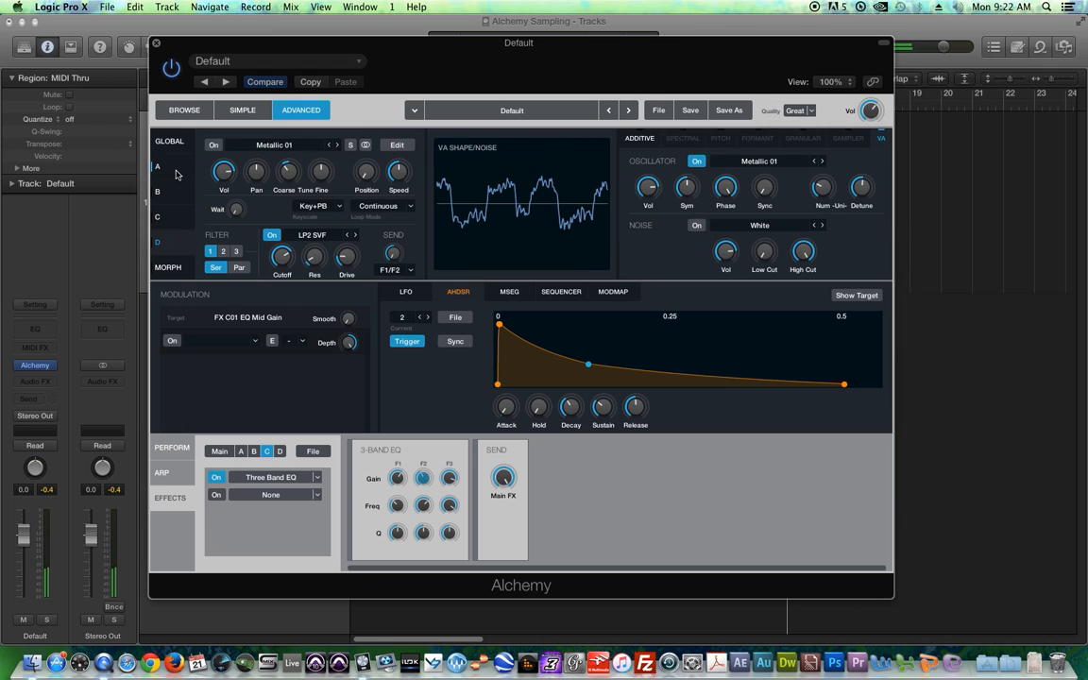
left_click(175, 174)
left_click(193, 239)
left_click(211, 144)
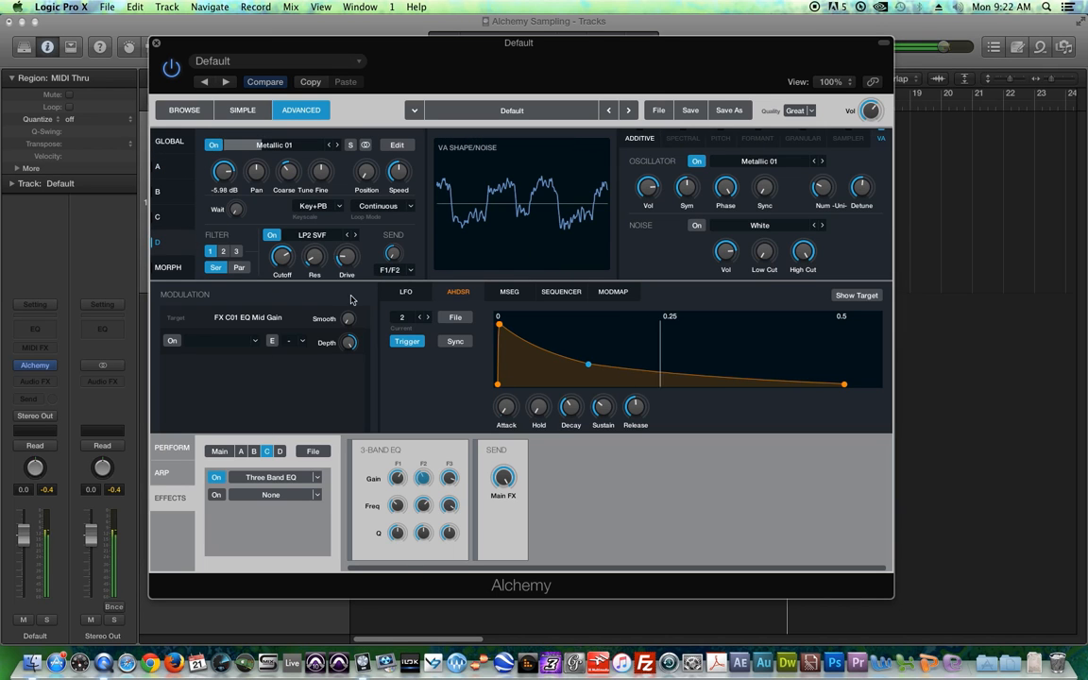
left_click(409, 273)
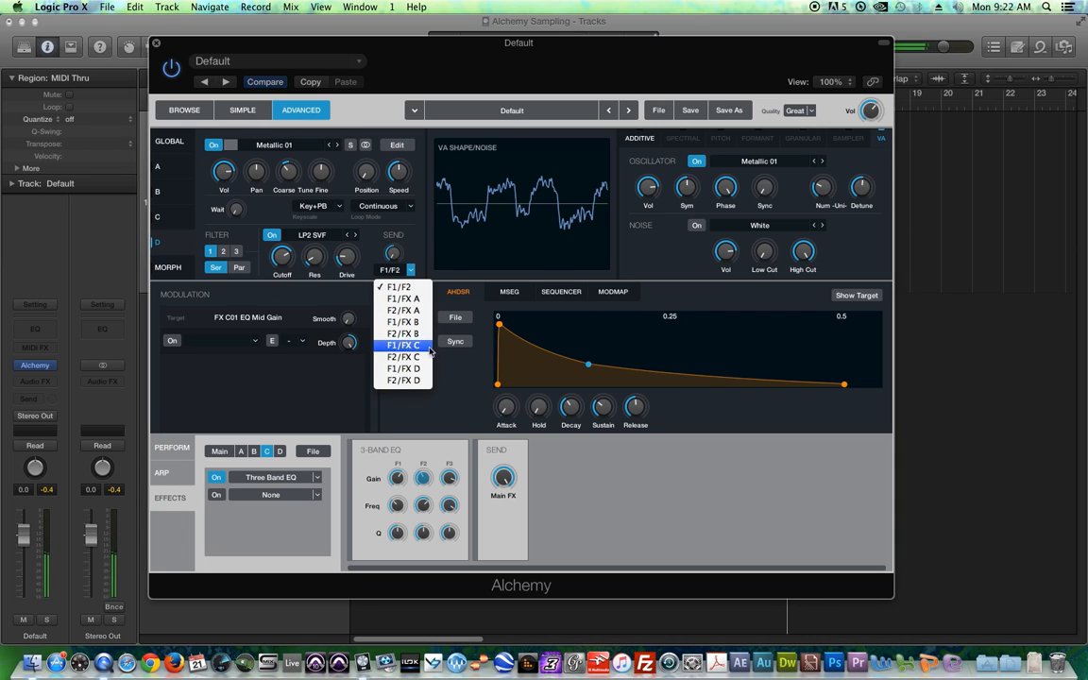
left_click(375, 342)
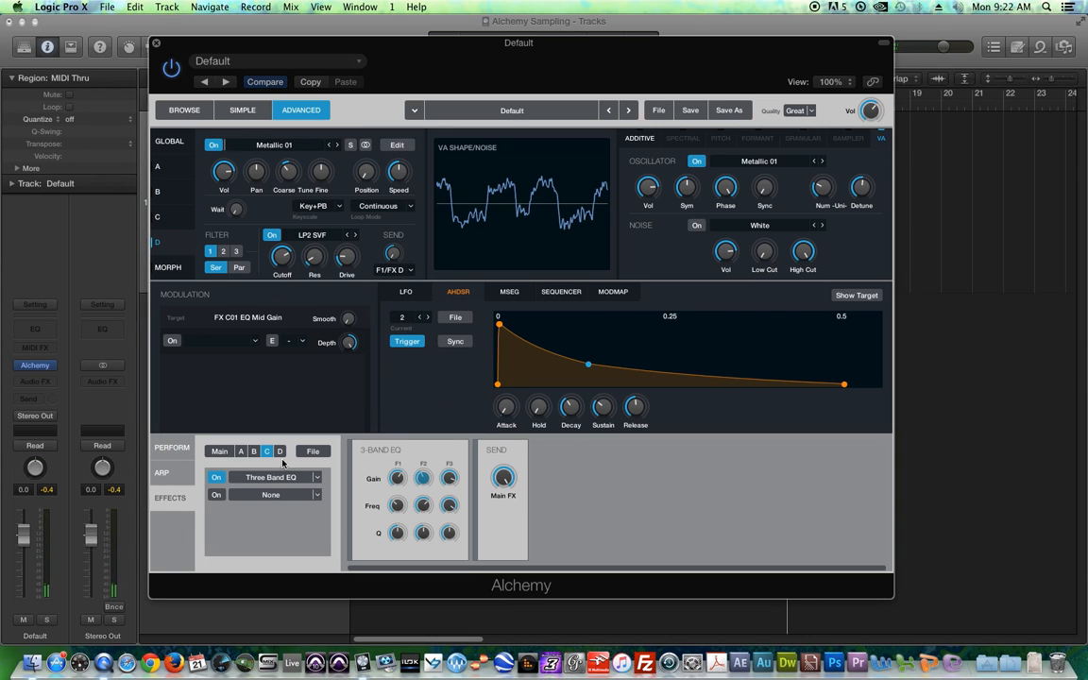
- Show effects rack D and add a Phaser to its first slot
left_click(279, 451)
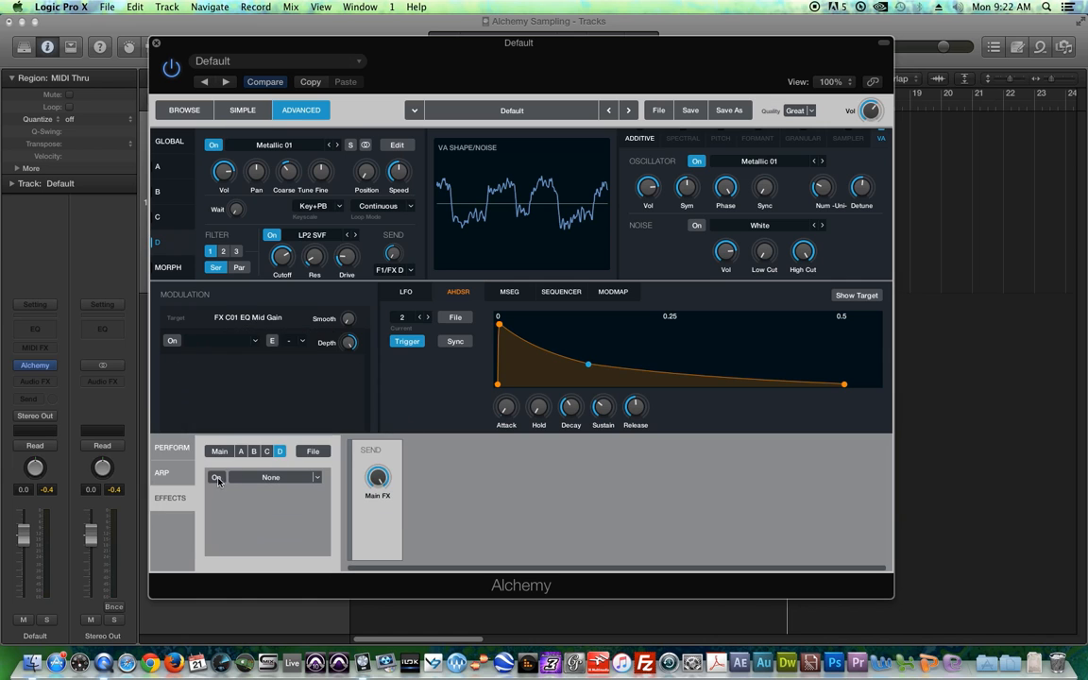
left_click(318, 481)
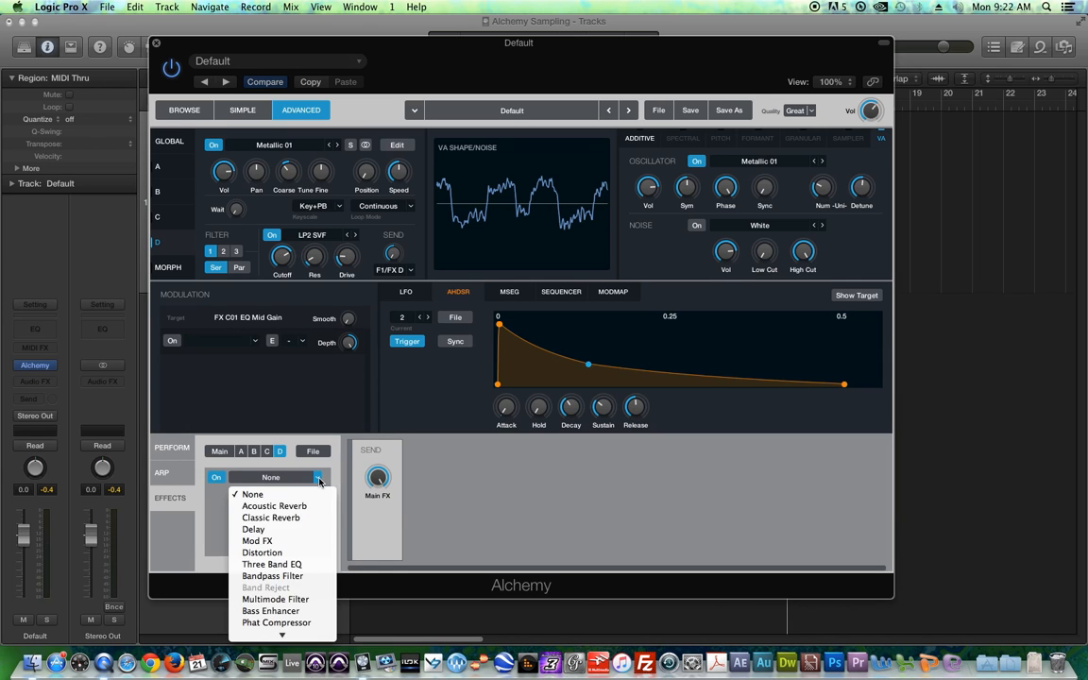
left_click(292, 601)
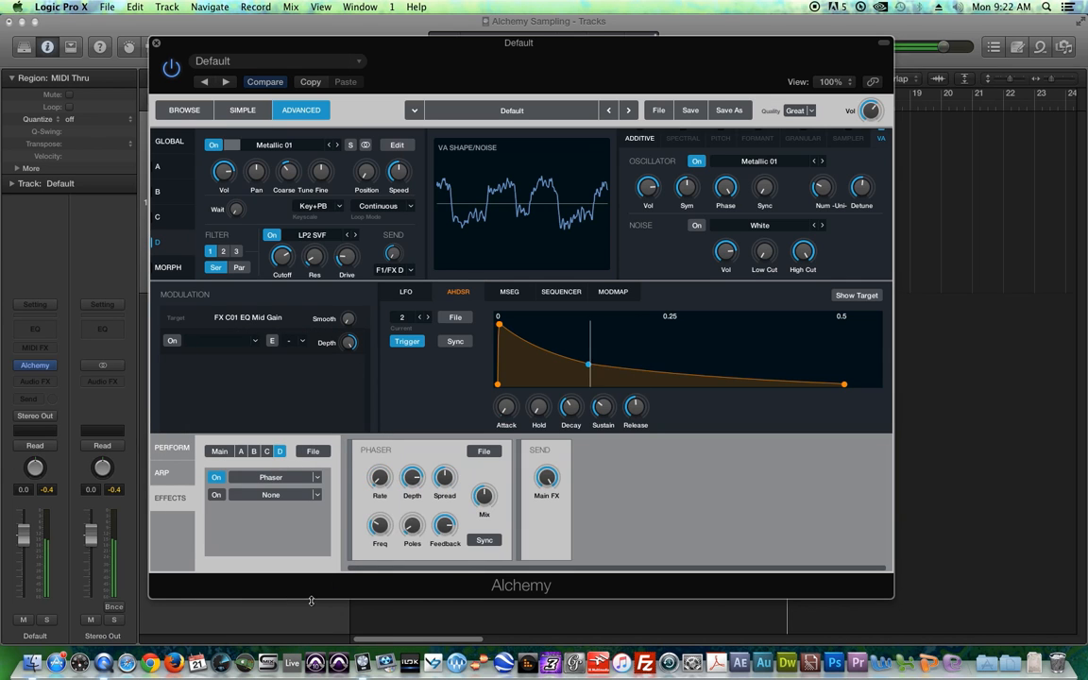
- Adjust source D's effects send, sync the phaser to the tempo and set its rate to 4
left_click(393, 253)
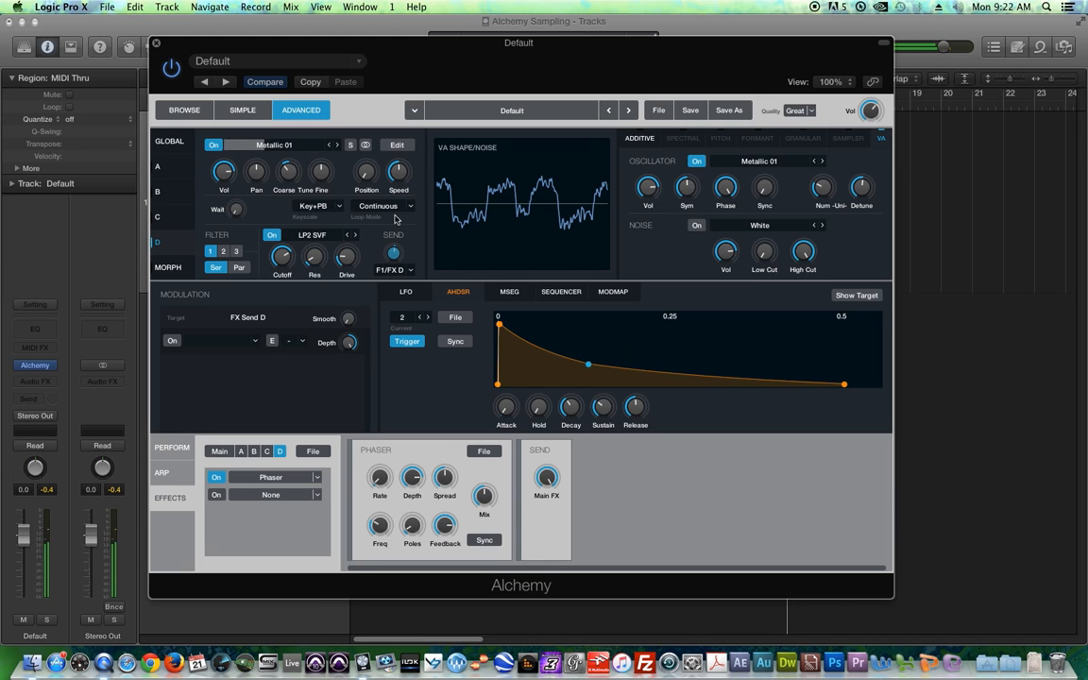
left_click(382, 485)
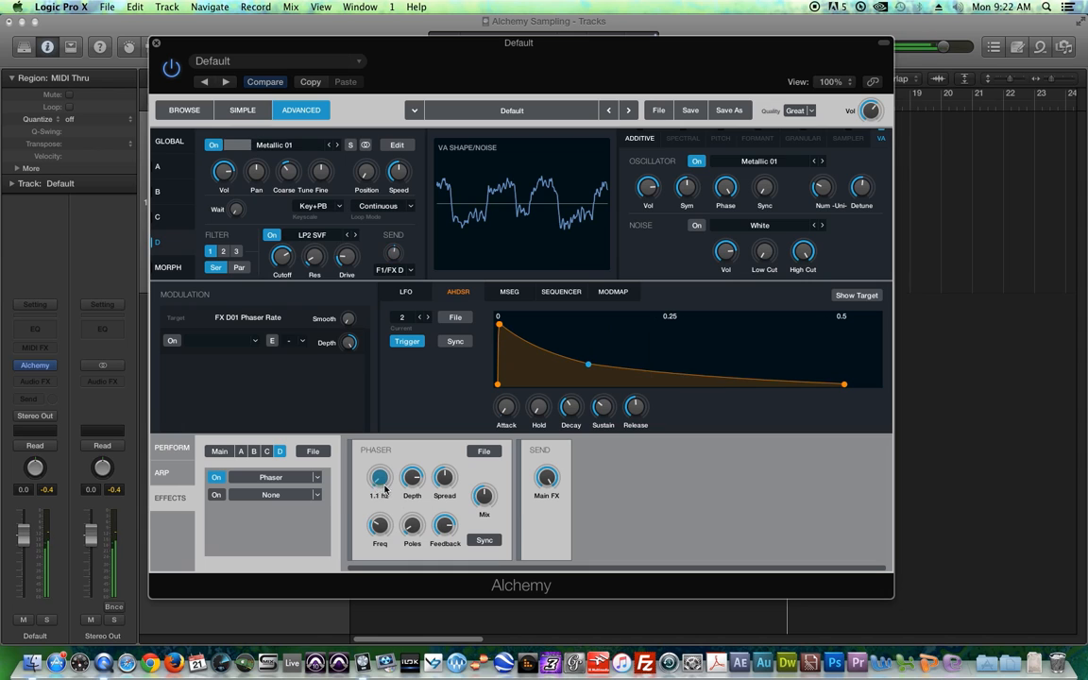
left_click(486, 542)
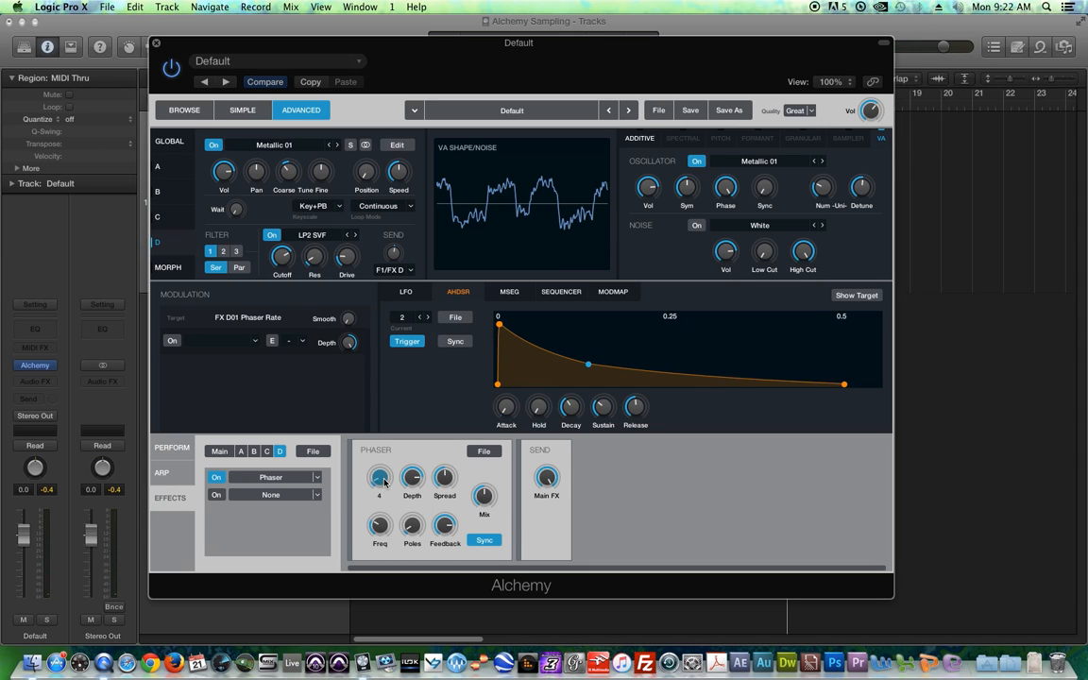
- Raise the phaser's spread and feedback and set its poles to about 9
left_click(448, 462)
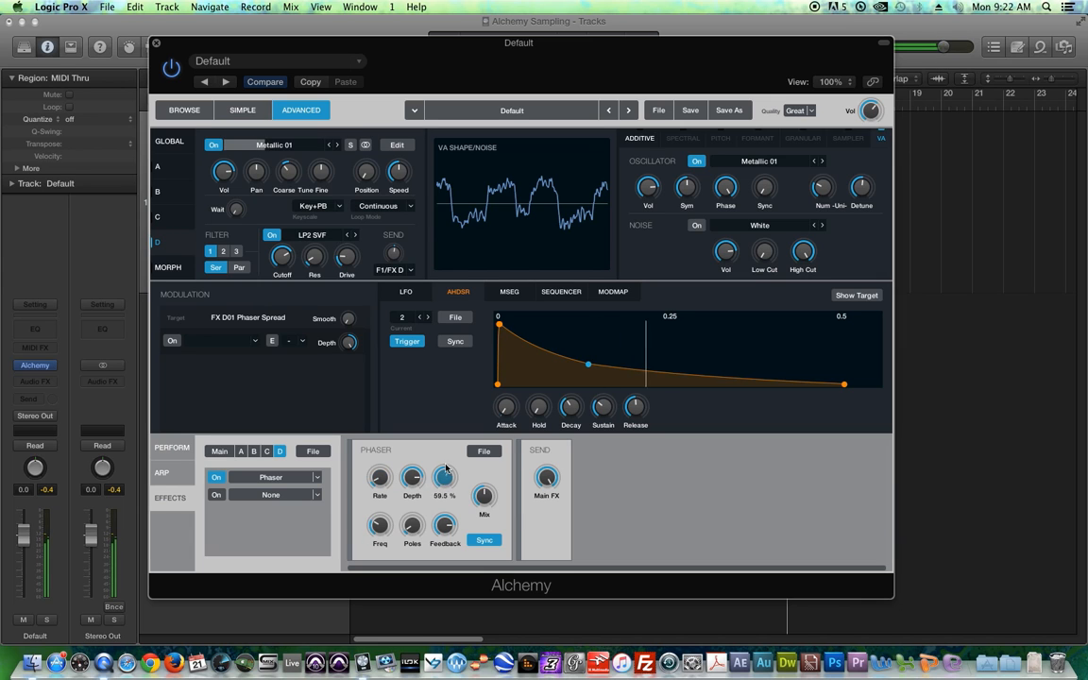
mouse_move(414, 529)
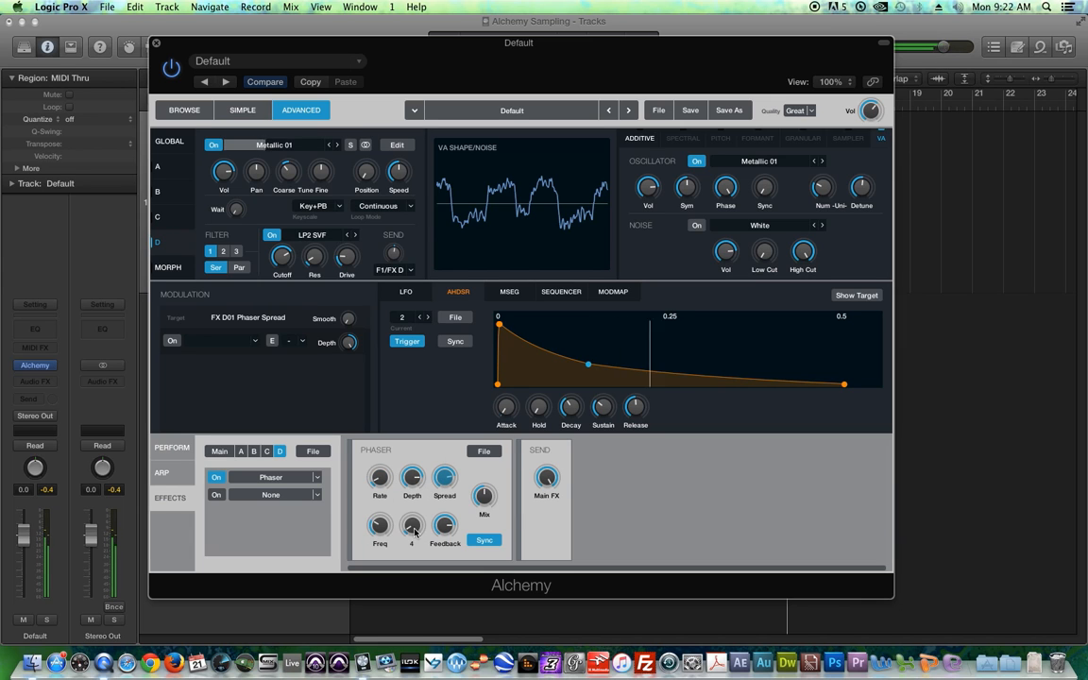
left_click_drag(414, 529, 448, 519)
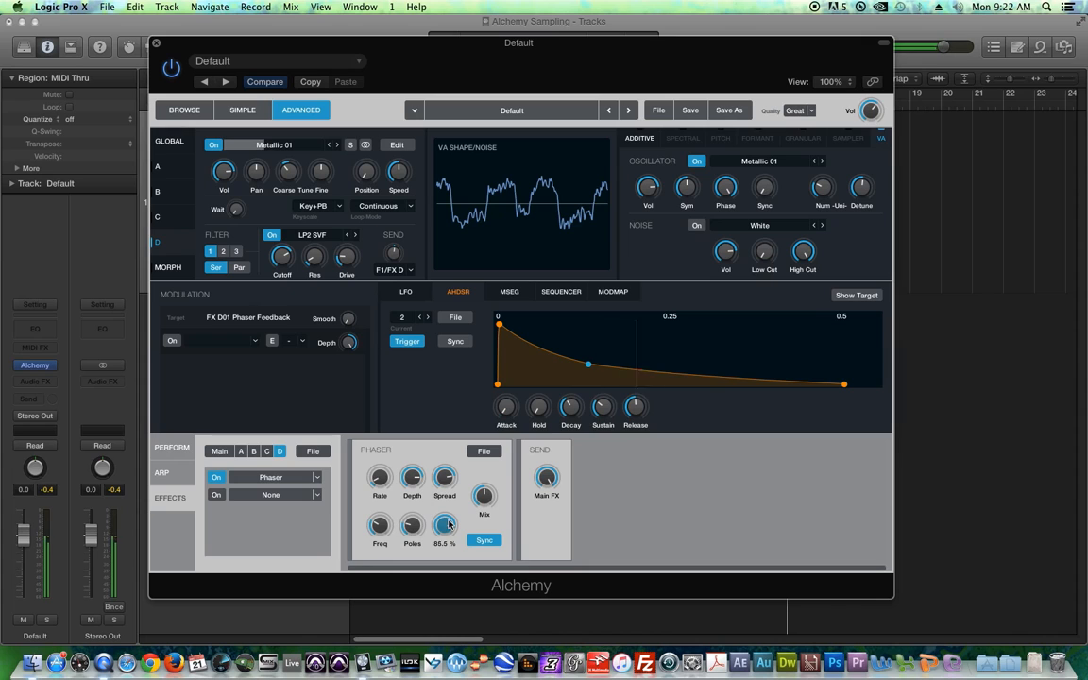
left_click(411, 525)
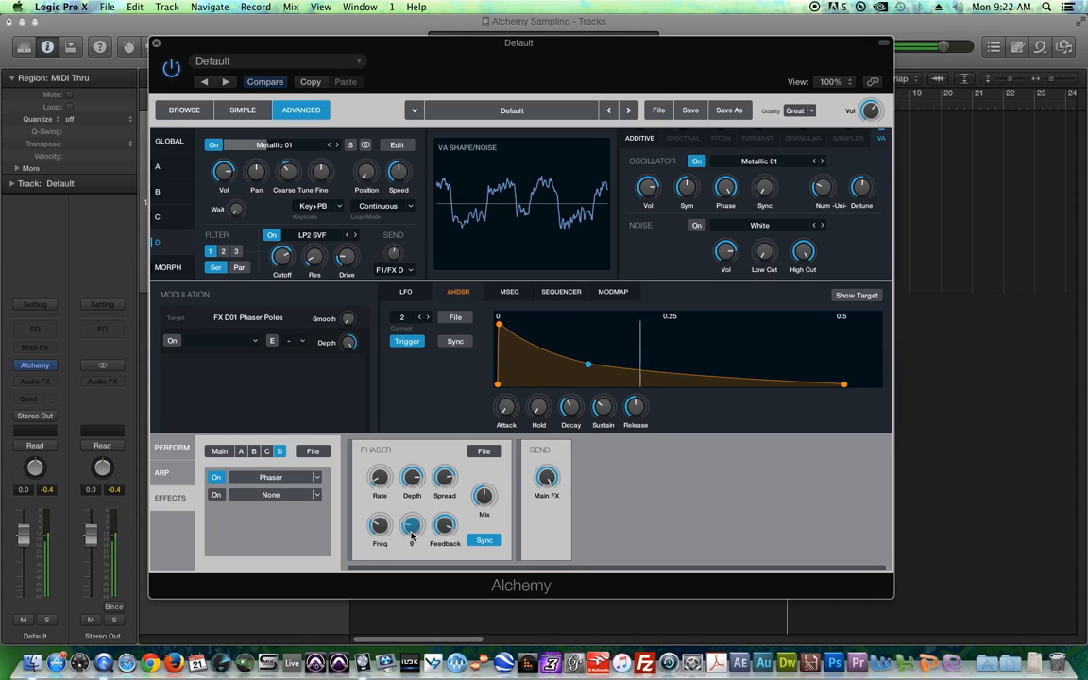
left_click(441, 532)
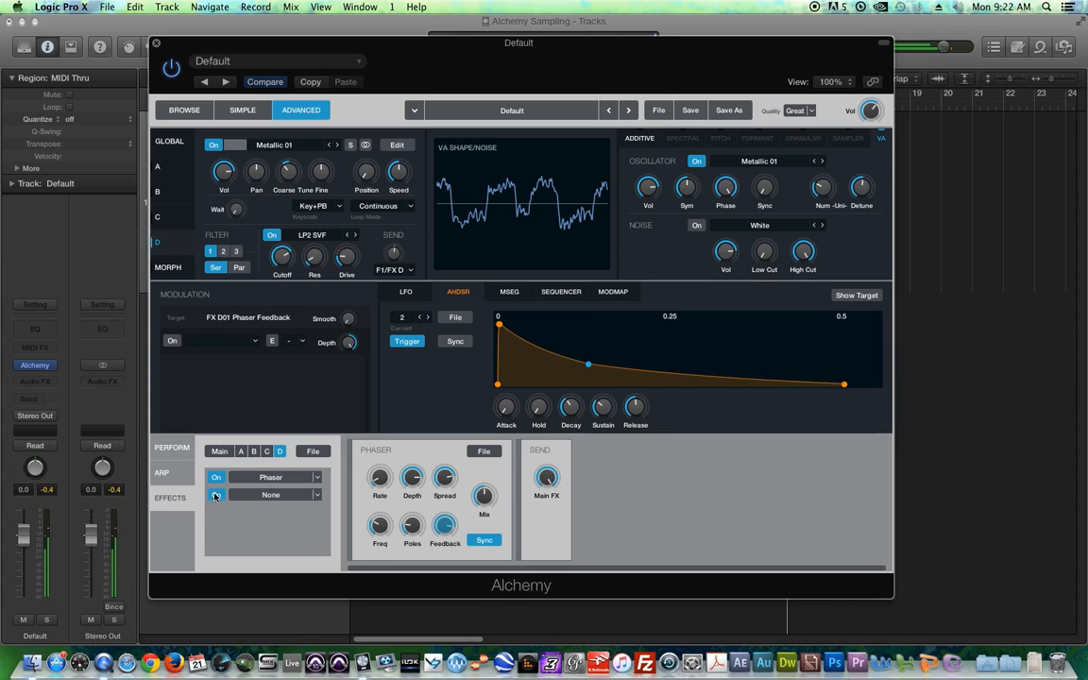
- Add a Delay to rack D's second slot with both LP2 SVF filters on and cutoffs lowered, the left one to about 5727 Hz
left_click(313, 493)
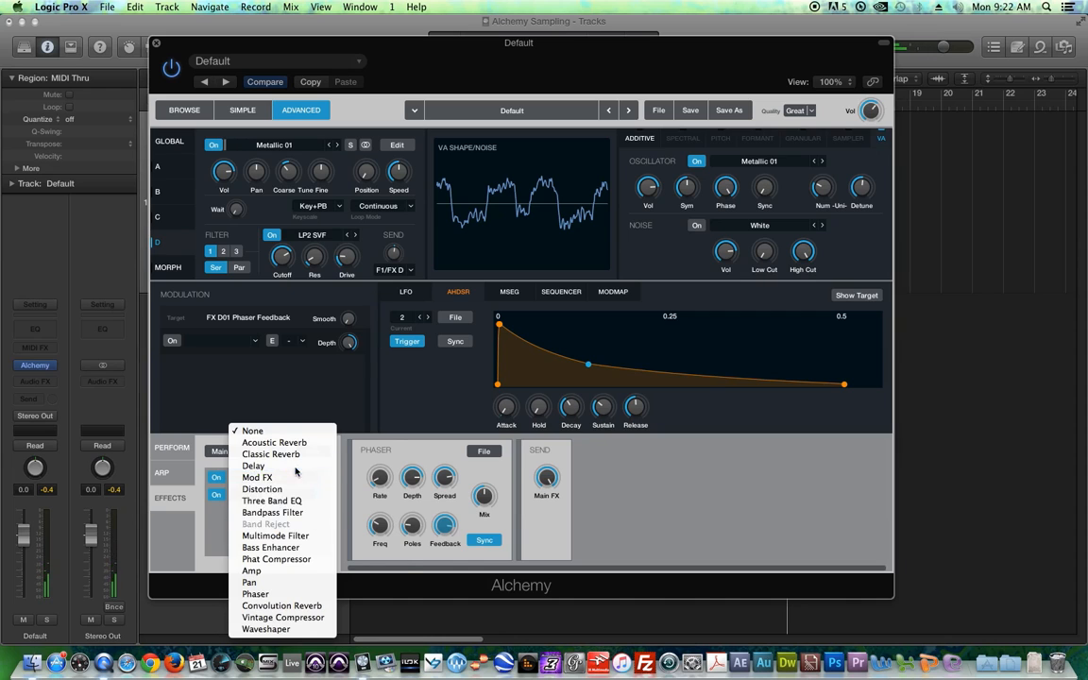
left_click(295, 411)
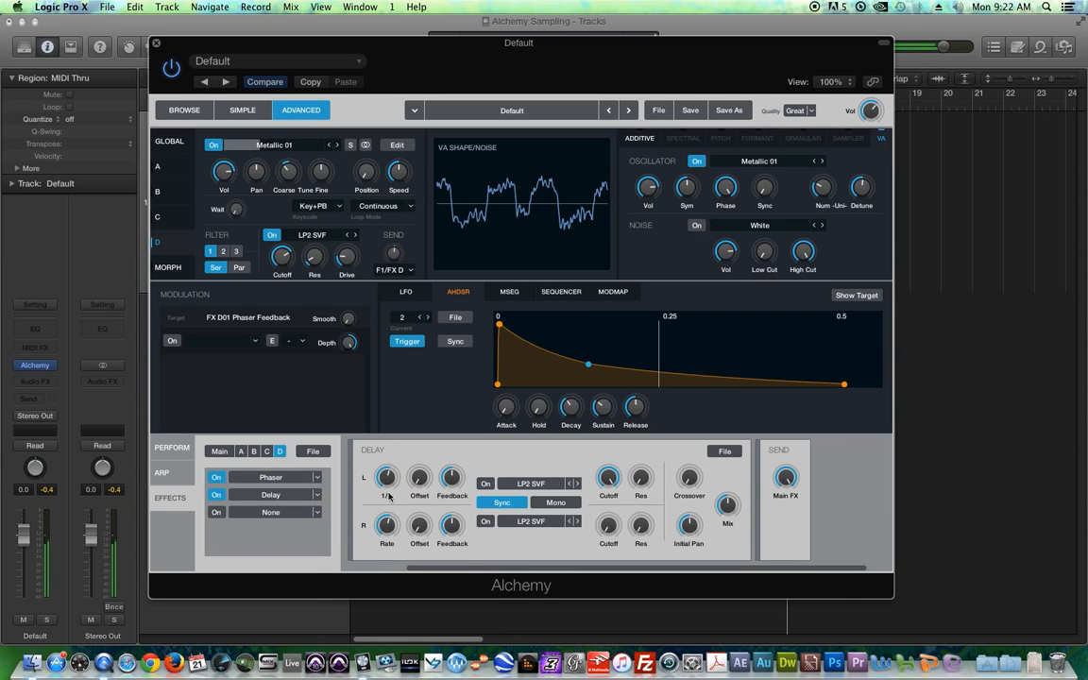
left_click(484, 483)
left_click(487, 523)
left_click_drag(609, 480, 636, 430)
left_click_drag(611, 477, 611, 471)
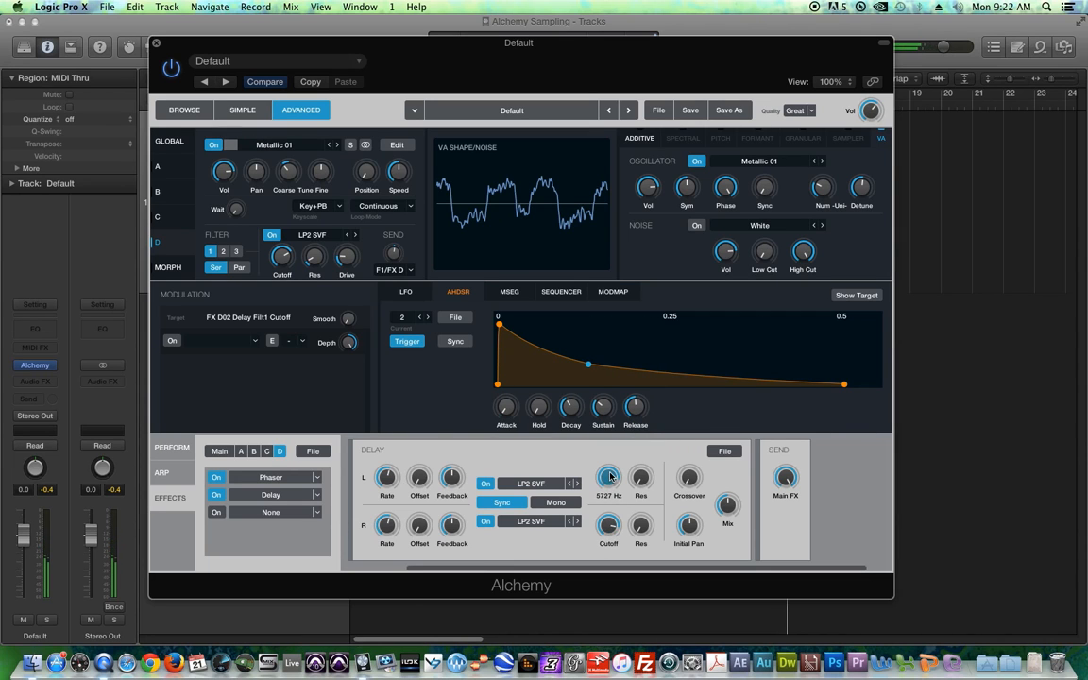
- Review the settings of sources C, B and A, the global source overview and source A's audio import options
left_click(173, 218)
left_click(176, 192)
left_click(170, 167)
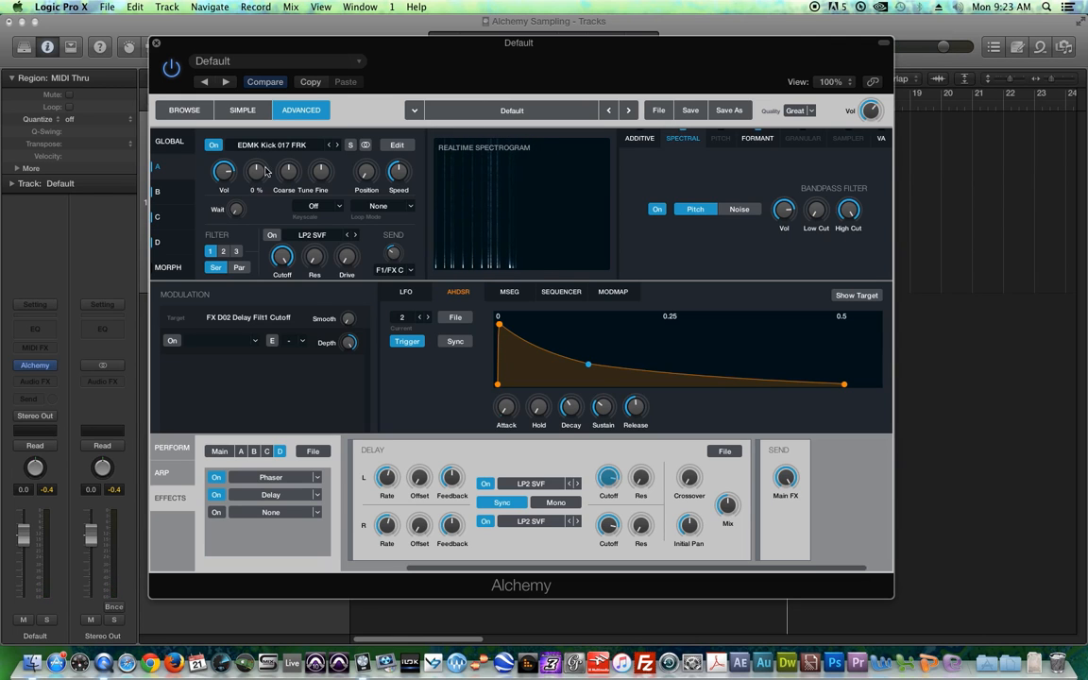
left_click(198, 145)
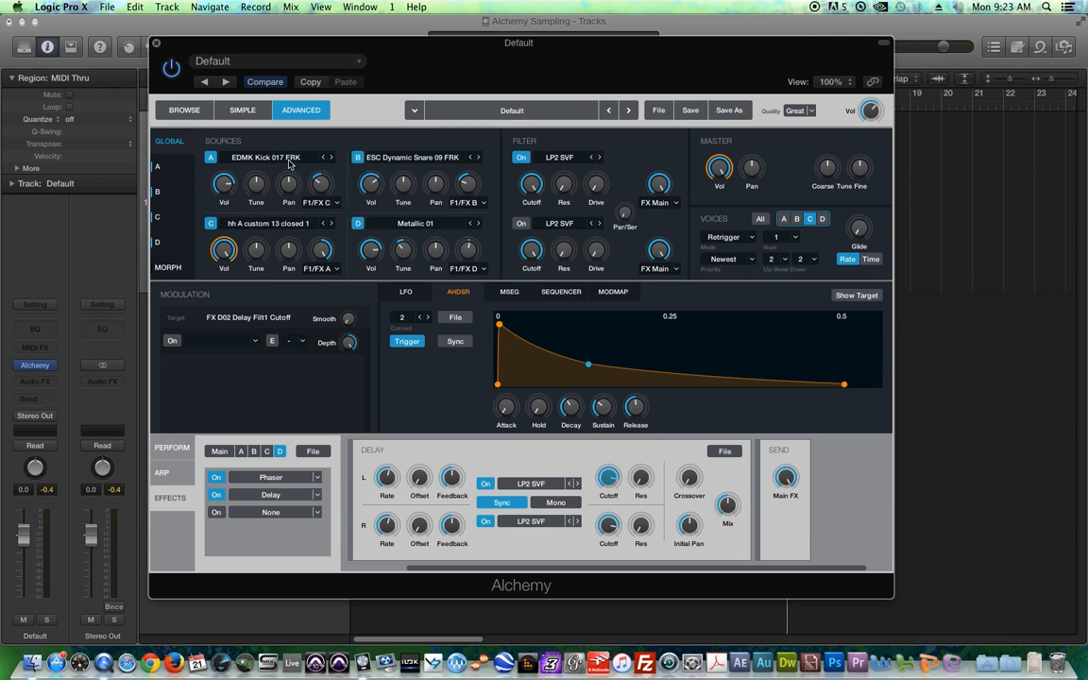
left_click(270, 161)
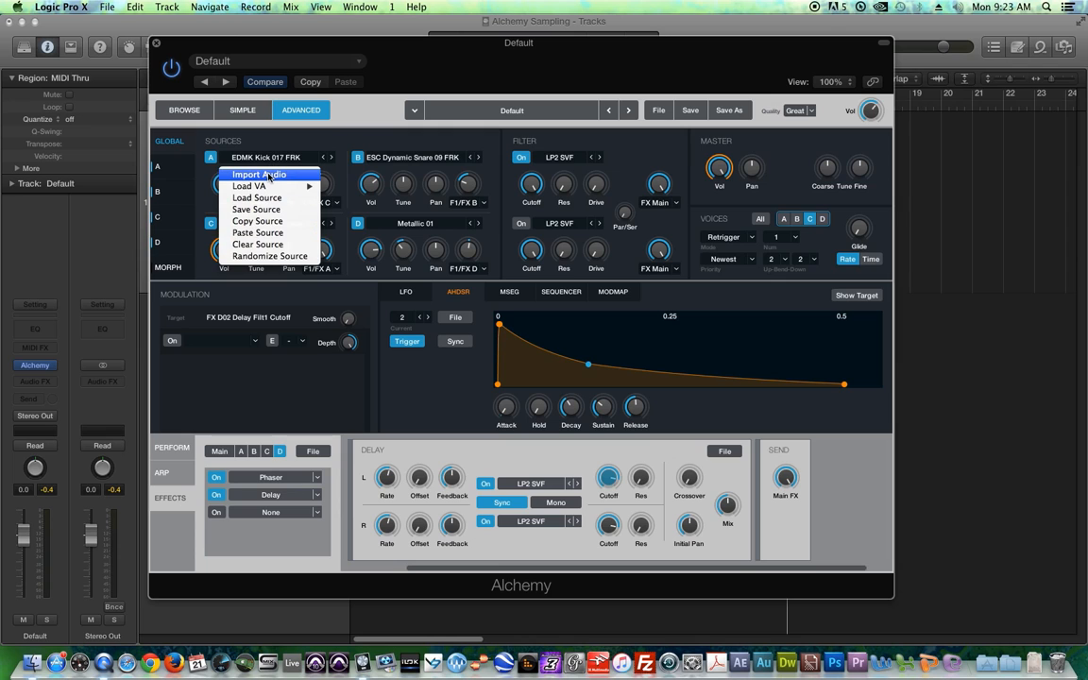
left_click(267, 177)
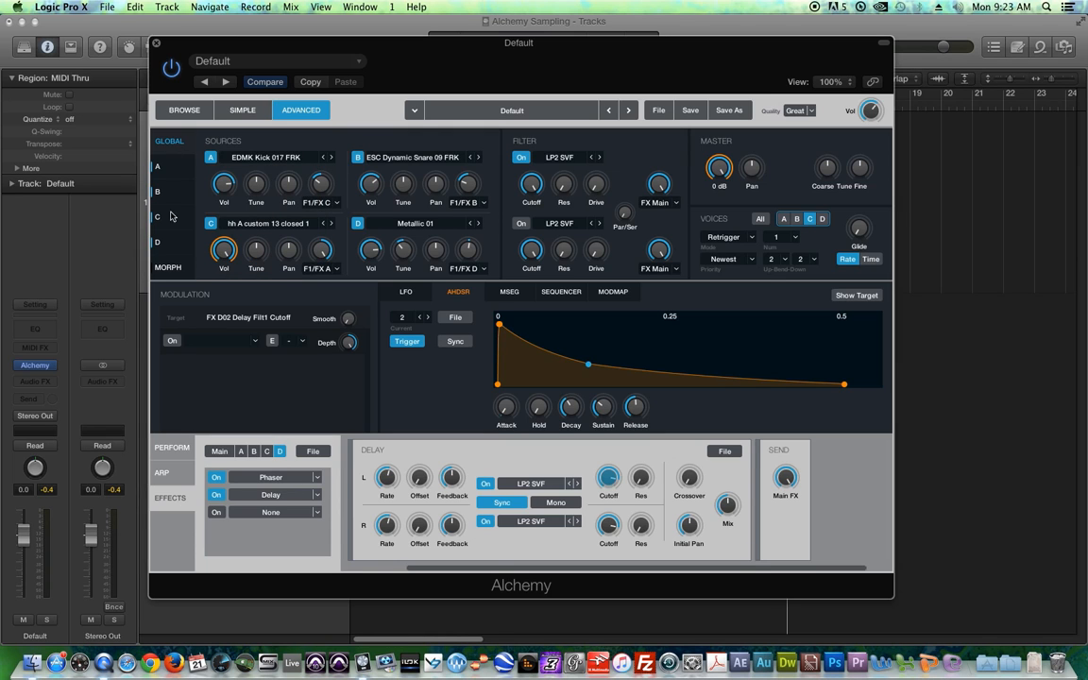
left_click(177, 172)
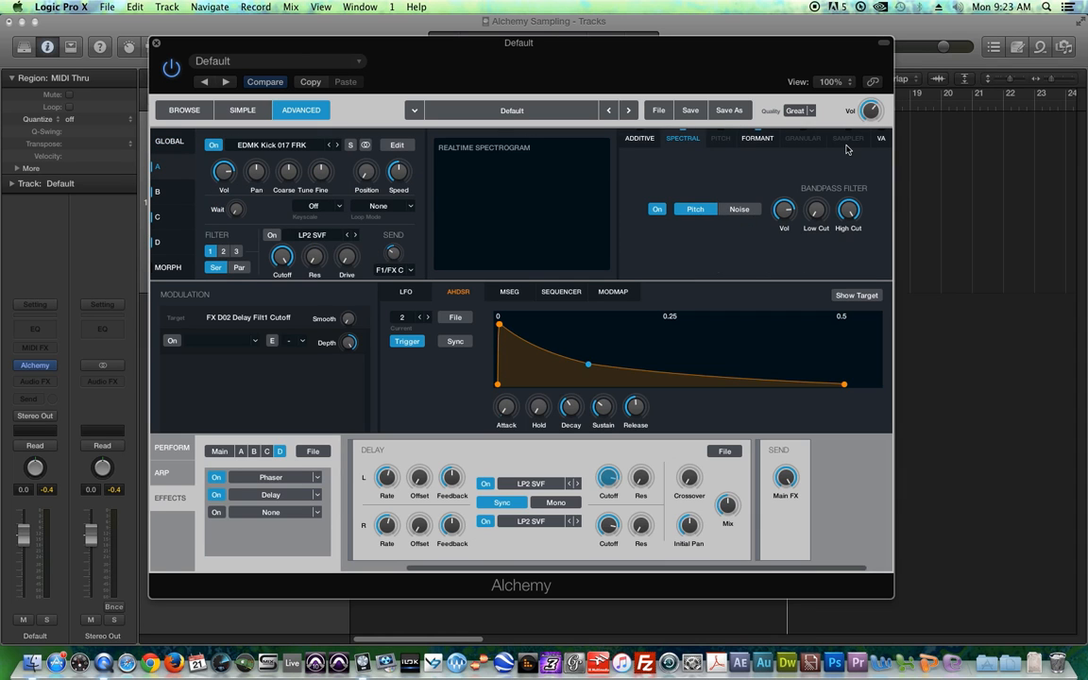